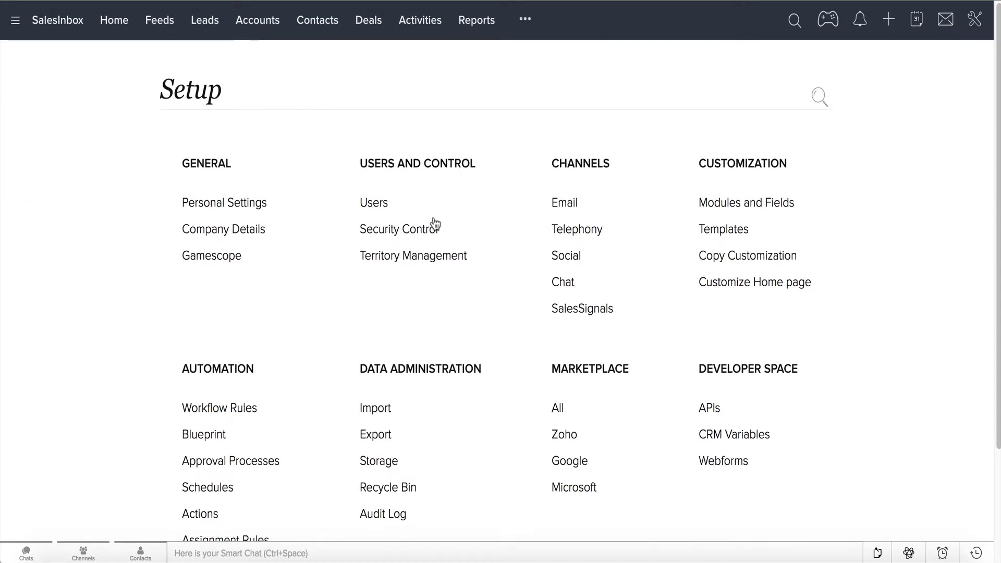
- Create a Director role reporting to Vice President, sharing data with peers, with a short description
{"action": "left_click", "coordinate": [433, 236]}
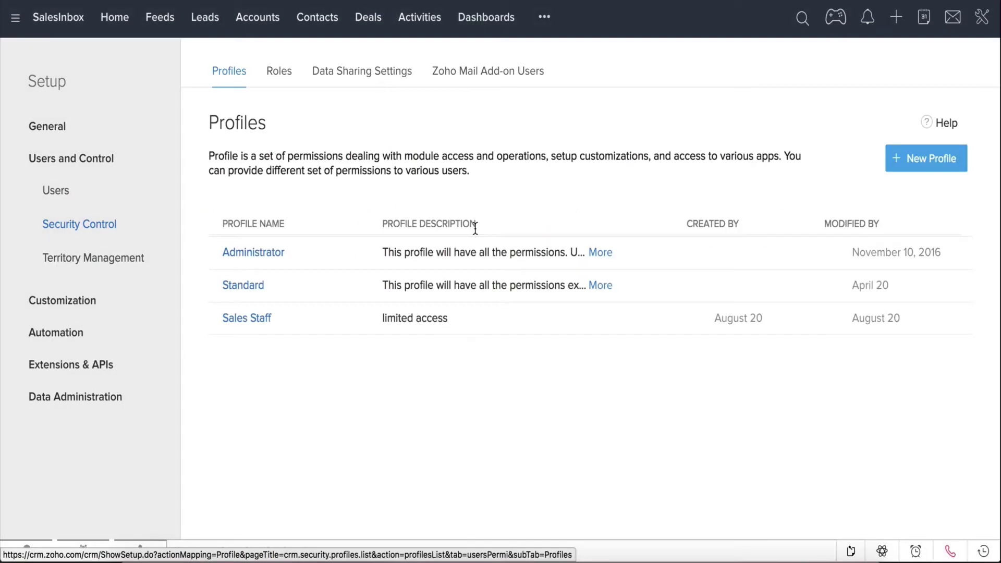
{"action": "left_click", "coordinate": [278, 78]}
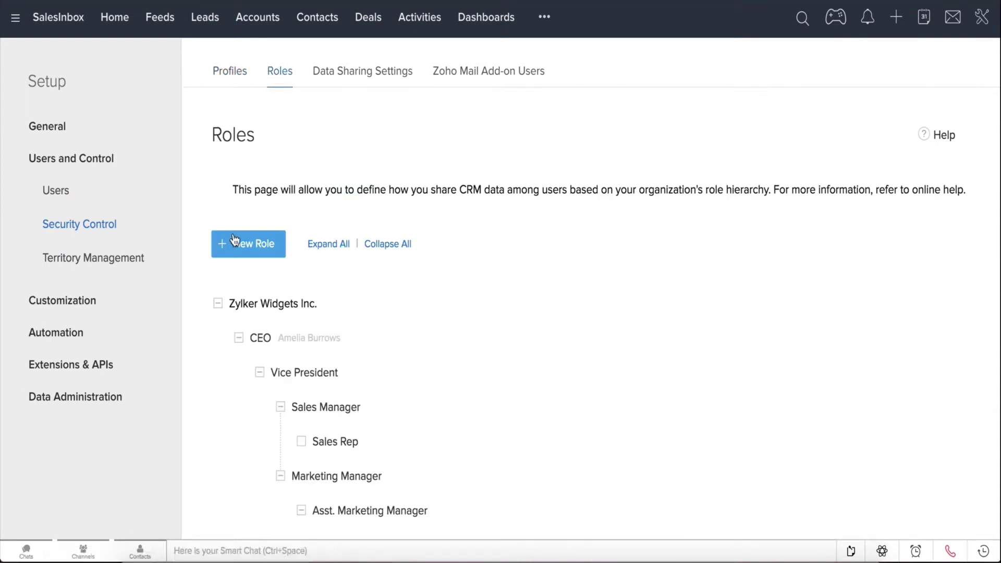
{"action": "left_click", "coordinate": [233, 245]}
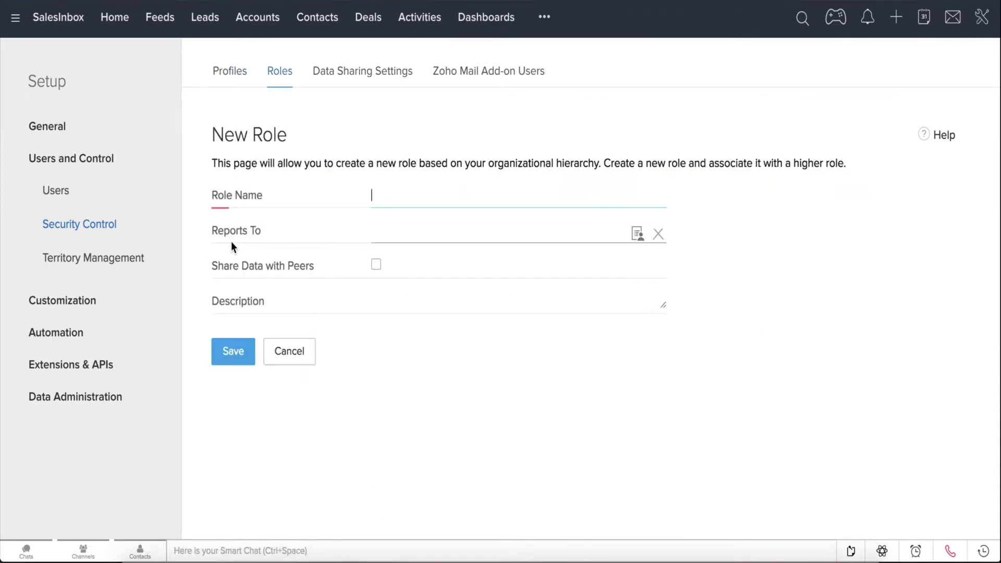
{"action": "type", "text": "D"}
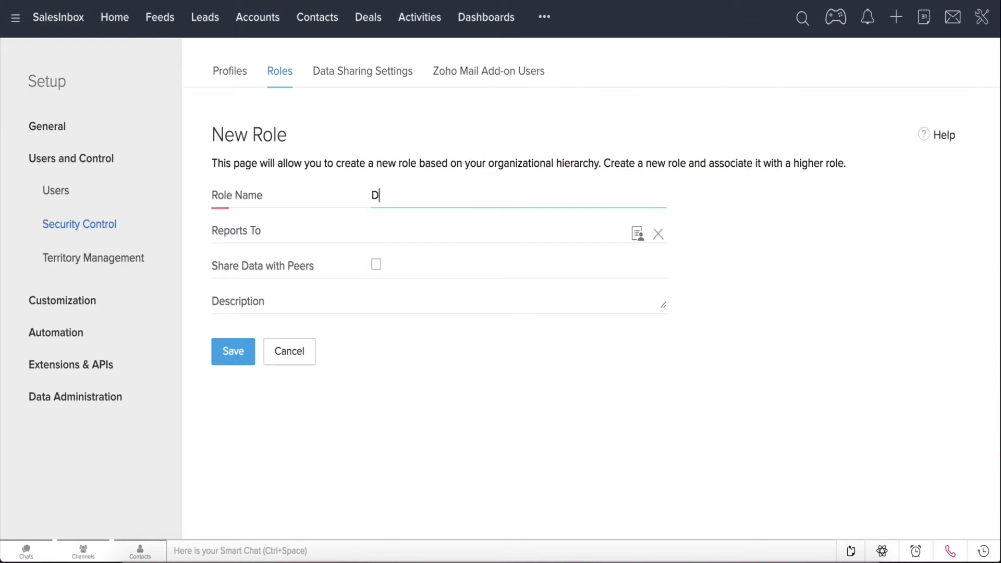
{"action": "type", "text": "irector"}
{"action": "left_click", "coordinate": [641, 241]}
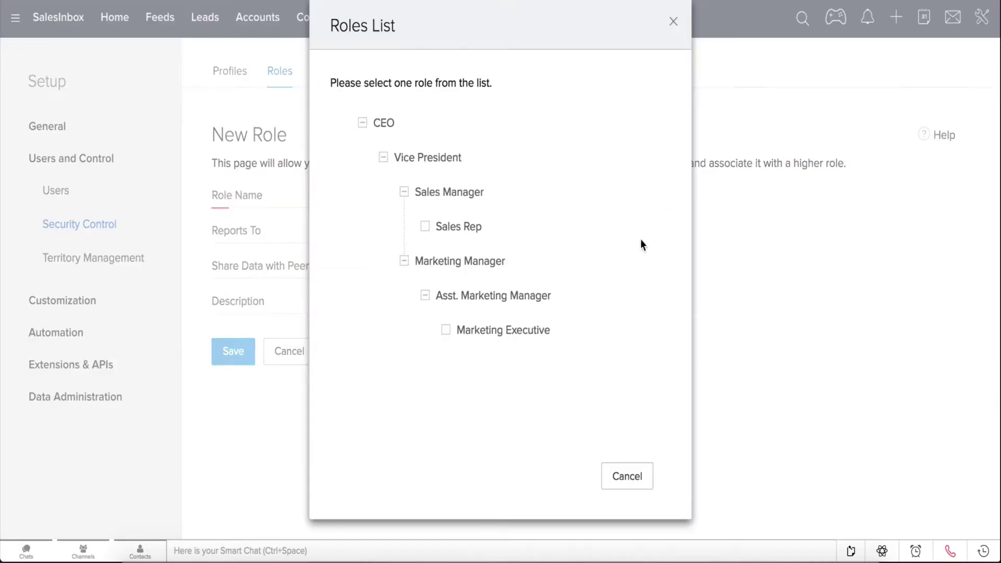
{"action": "left_click", "coordinate": [408, 158]}
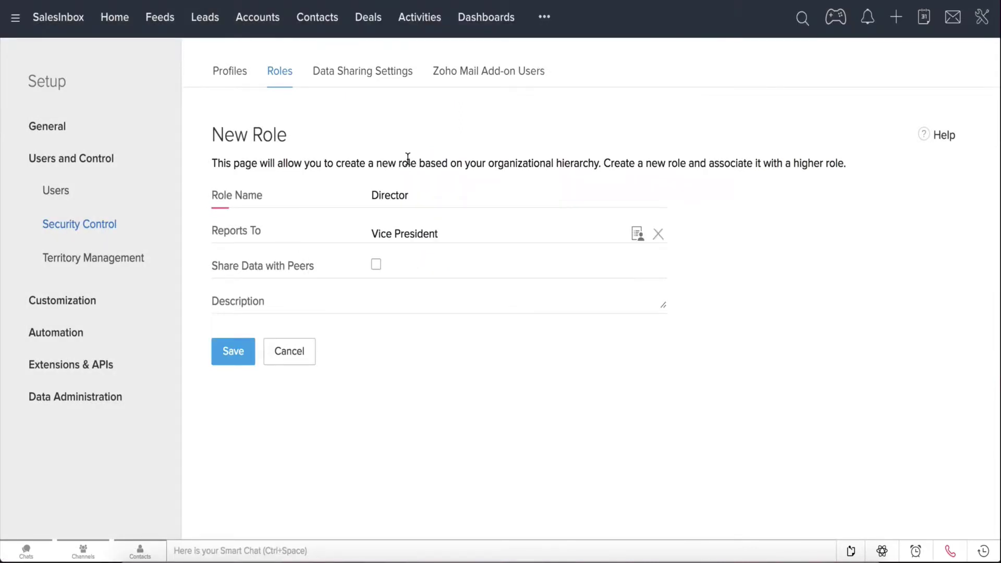
{"action": "left_click", "coordinate": [376, 265]}
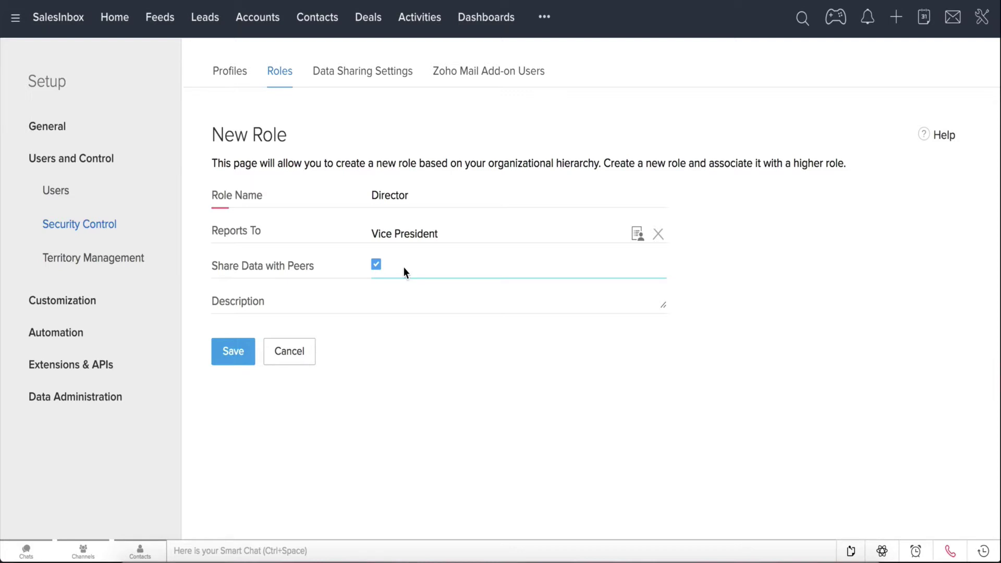
{"action": "key", "text": "Tab"}
{"action": "type", "text": "Re"}
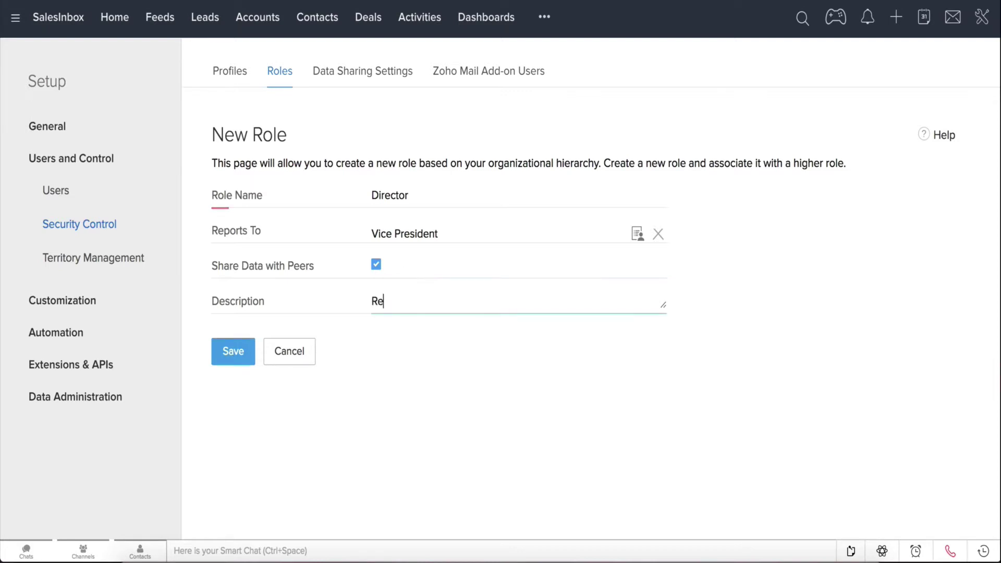
{"action": "type", "text": "ports to the VP"}
{"action": "left_click", "coordinate": [234, 365]}
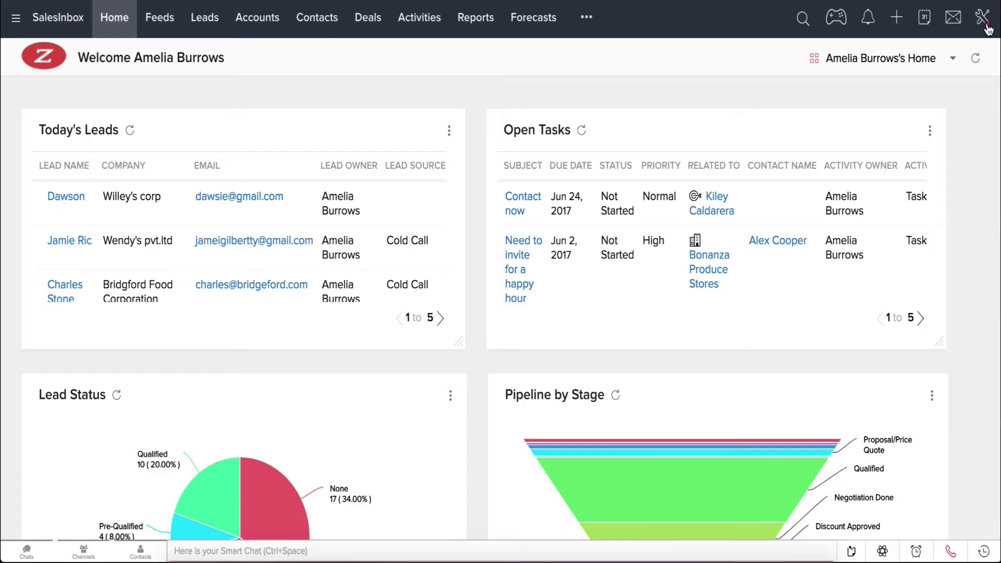
- Open the Security Control profiles and expand the Administrator and Standard profile descriptions
{"action": "left_click", "coordinate": [986, 26]}
{"action": "left_click", "coordinate": [951, 53]}
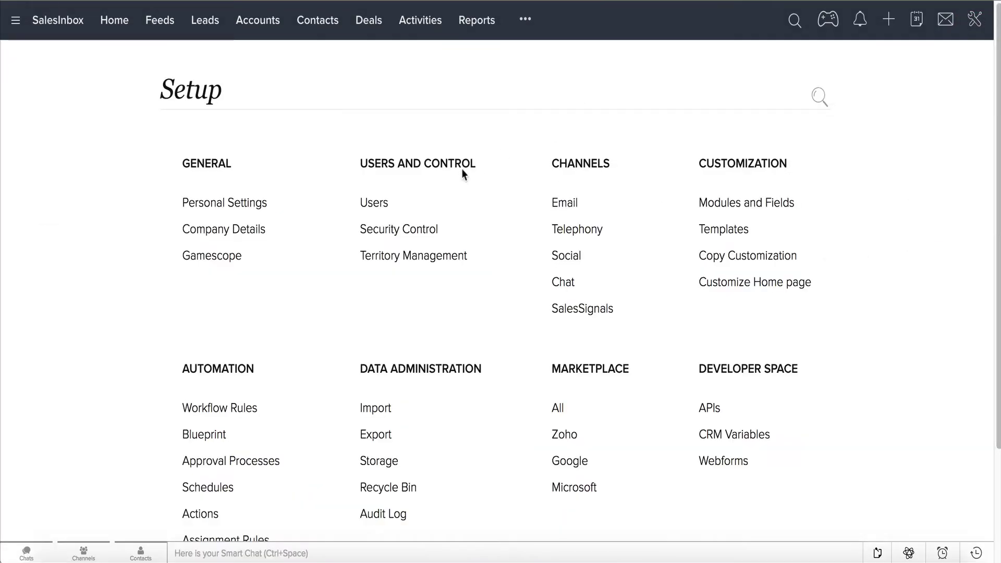
{"action": "left_click", "coordinate": [431, 231]}
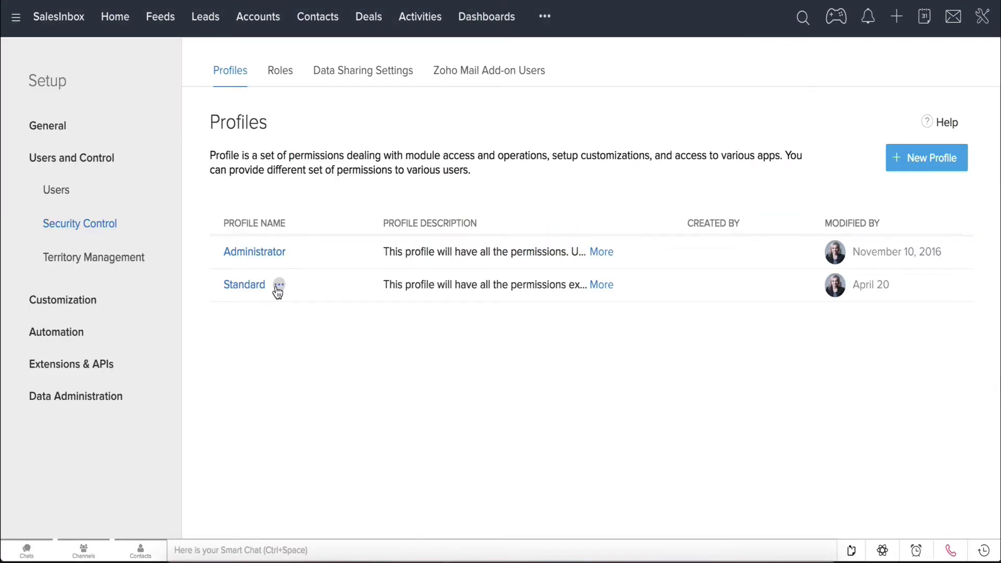
{"action": "left_click", "coordinate": [602, 253]}
{"action": "left_click", "coordinate": [602, 315]}
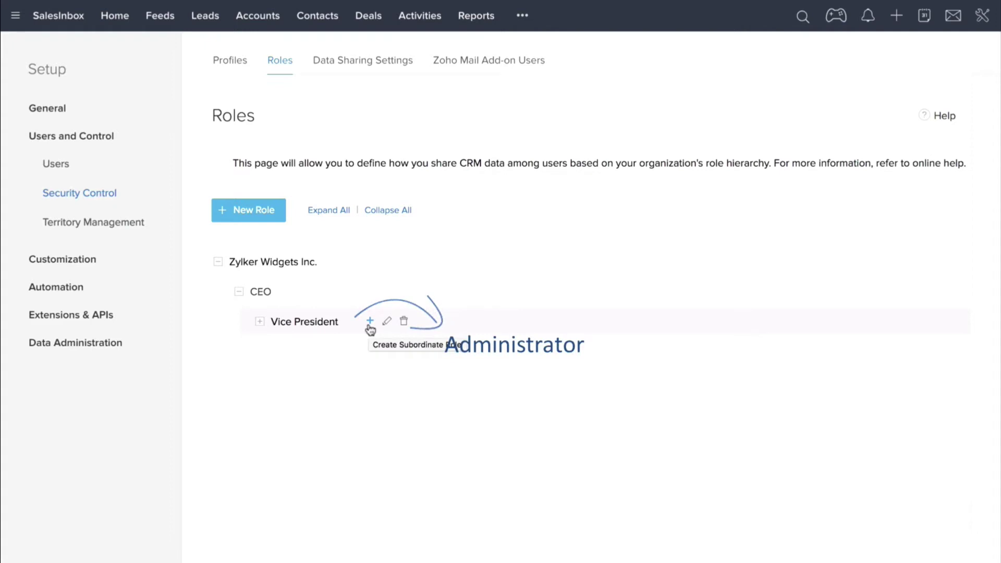
{"action": "left_click", "coordinate": [260, 322]}
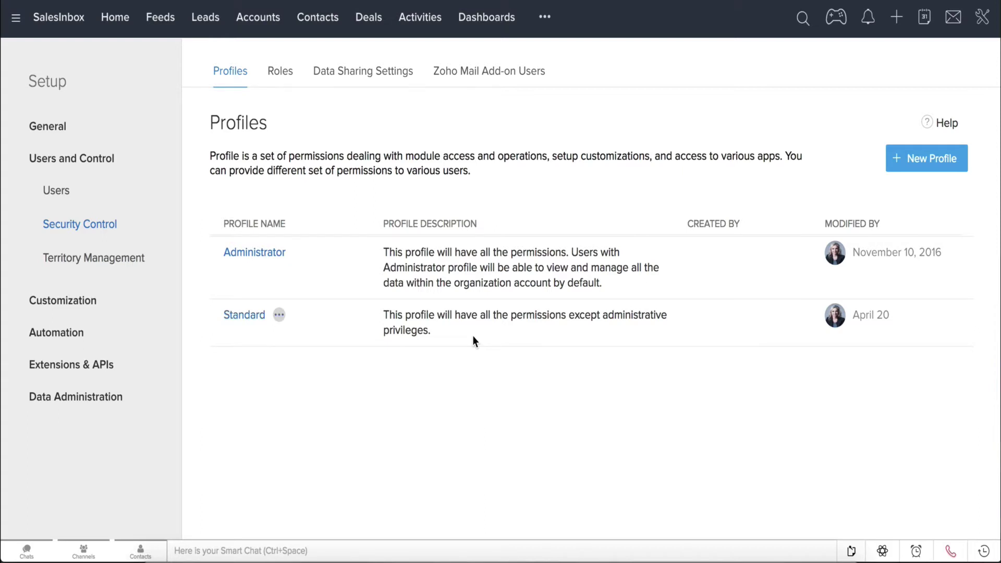
- Create a Sales Staff profile cloned from Standard with the description 'limited access'
{"action": "left_click", "coordinate": [897, 167]}
{"action": "type", "text": "Sales Staff"}
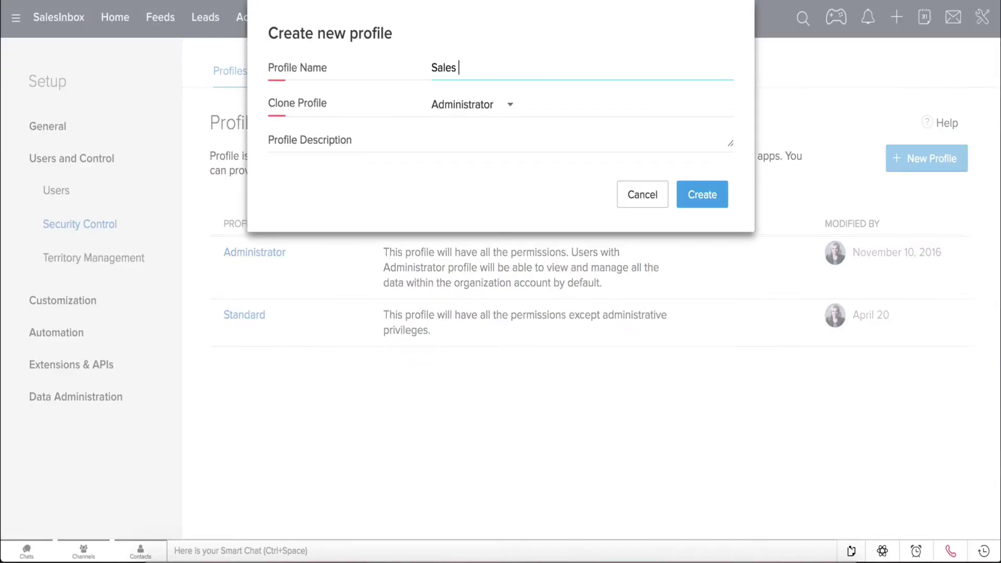
{"action": "left_click", "coordinate": [527, 114]}
{"action": "left_click", "coordinate": [480, 152]}
{"action": "left_click", "coordinate": [474, 143]}
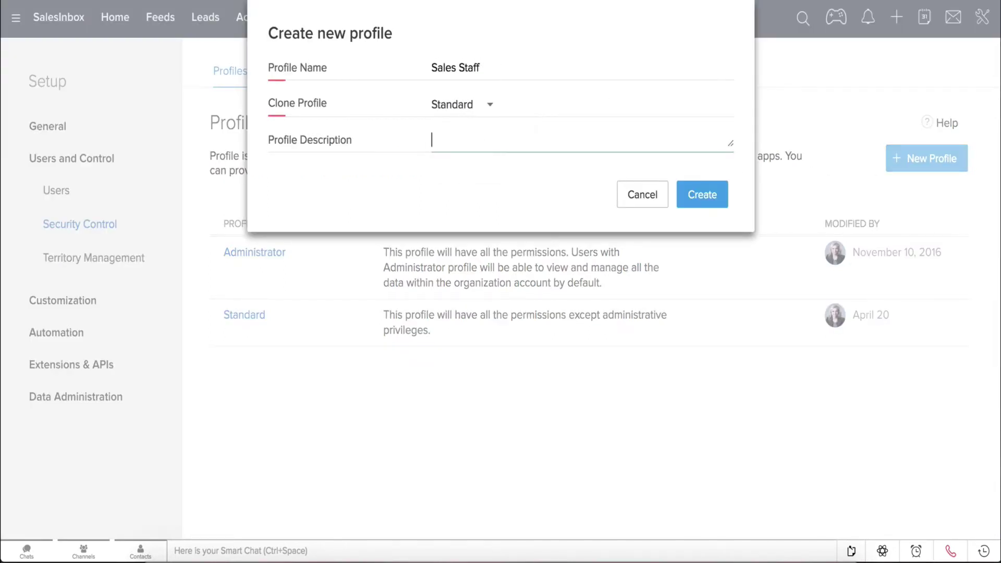
{"action": "type", "text": "limited access"}
{"action": "left_click", "coordinate": [705, 196]}
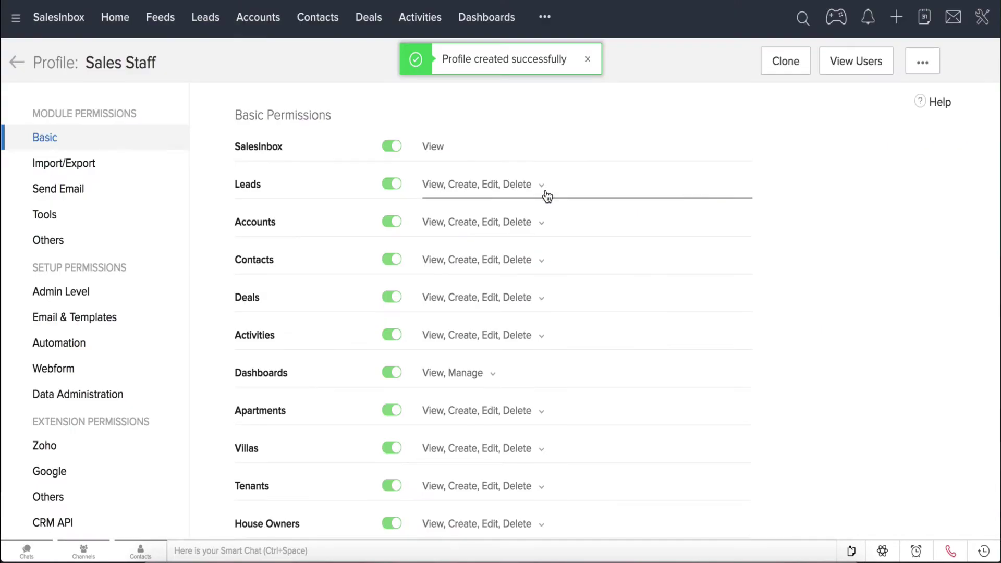
- Remove delete rights for Leads, Contacts and Activities in the Sales Staff profile
{"action": "left_click", "coordinate": [545, 193]}
{"action": "left_click", "coordinate": [443, 292]}
{"action": "left_click", "coordinate": [541, 262]}
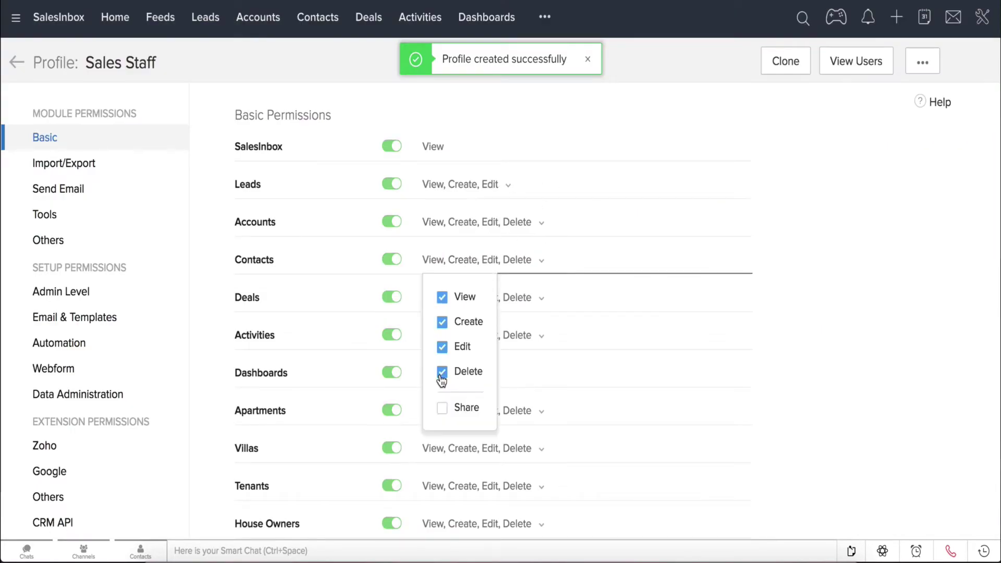
{"action": "left_click", "coordinate": [442, 371]}
{"action": "left_click", "coordinate": [522, 297]}
{"action": "left_click", "coordinate": [485, 336]}
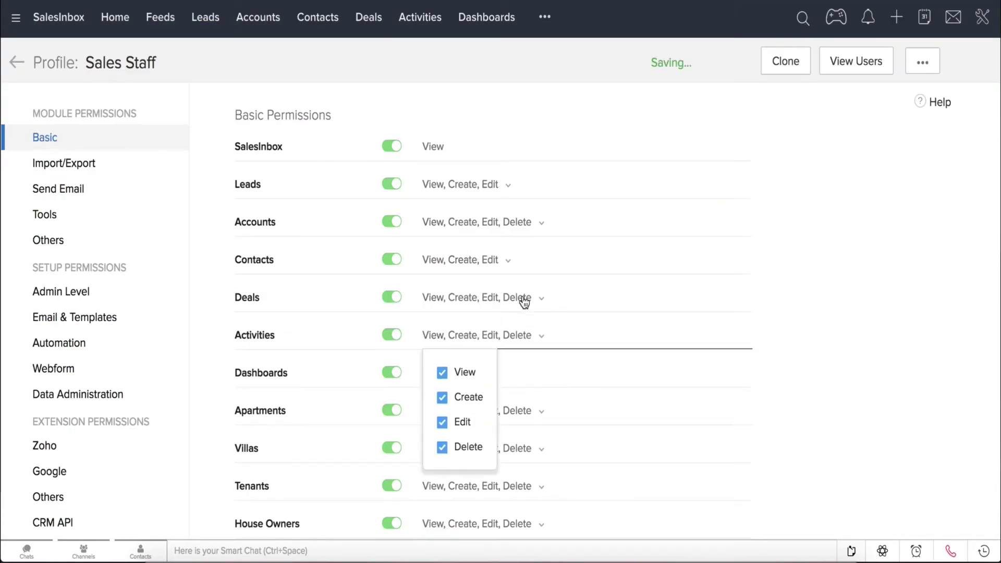
{"action": "left_click", "coordinate": [443, 407]}
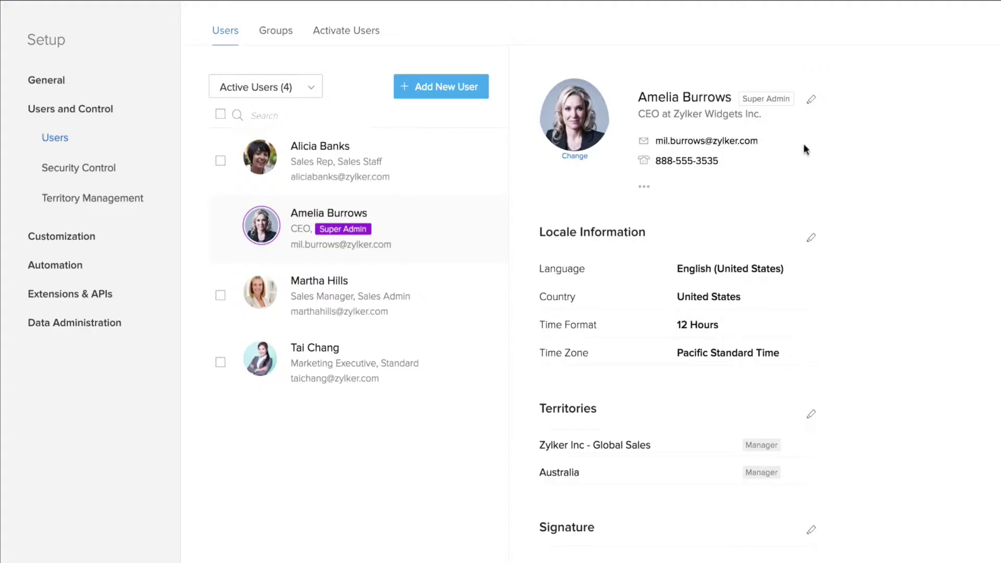
- Go back to Setup from the tools menu in the top bar
{"action": "scroll", "coordinate": [804, 144], "scroll_direction": "down", "scroll_amount": 1}
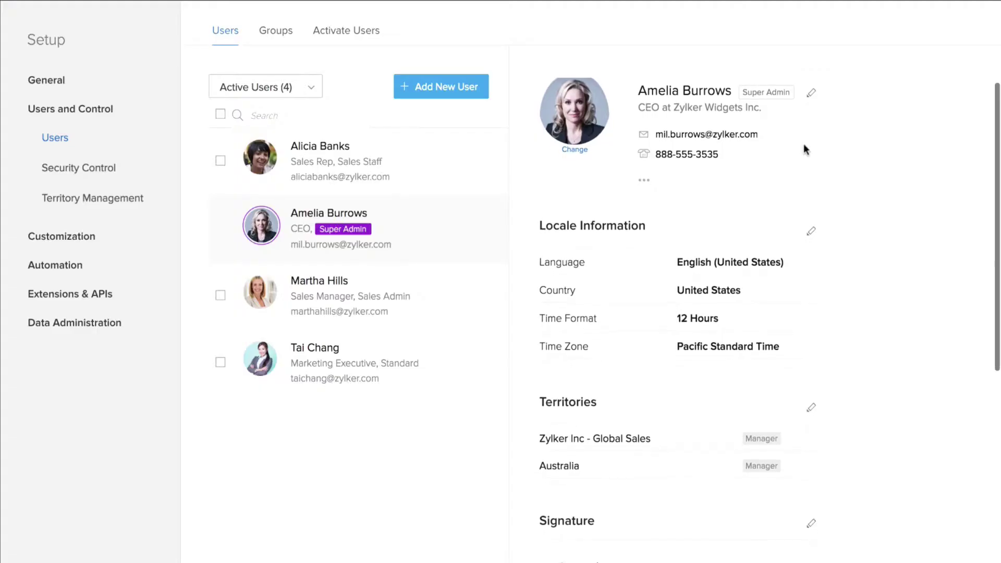
{"action": "scroll", "coordinate": [803, 144], "scroll_direction": "up", "scroll_amount": 1}
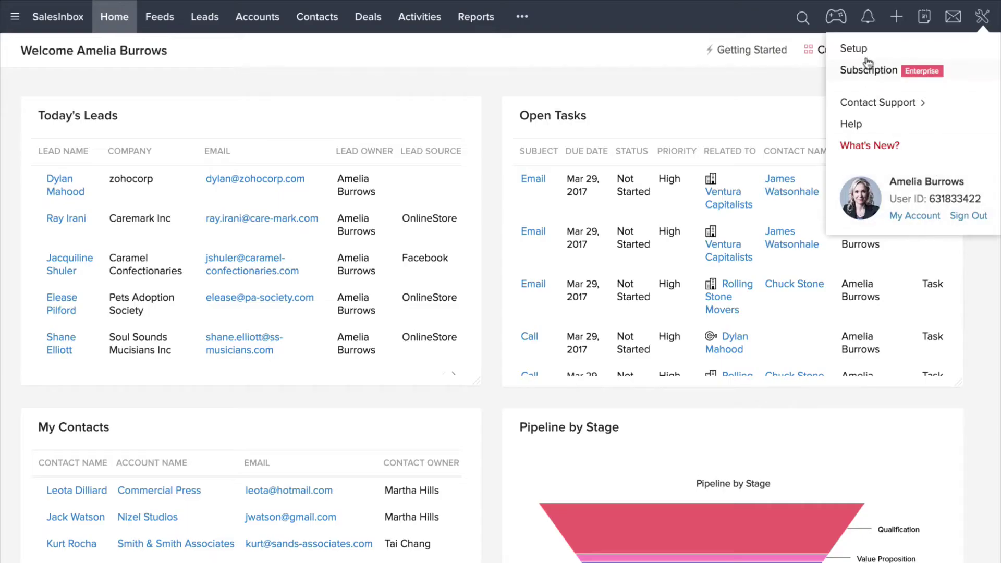
{"action": "left_click", "coordinate": [864, 48]}
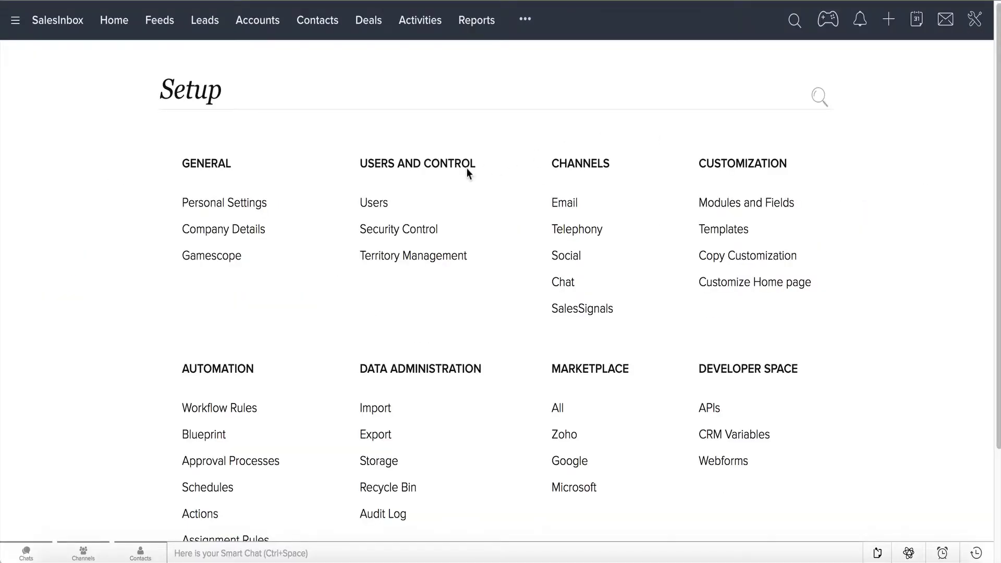
- Add a user with their first name, last name and e-mail, assigned the Vice President role
{"action": "left_click", "coordinate": [381, 207]}
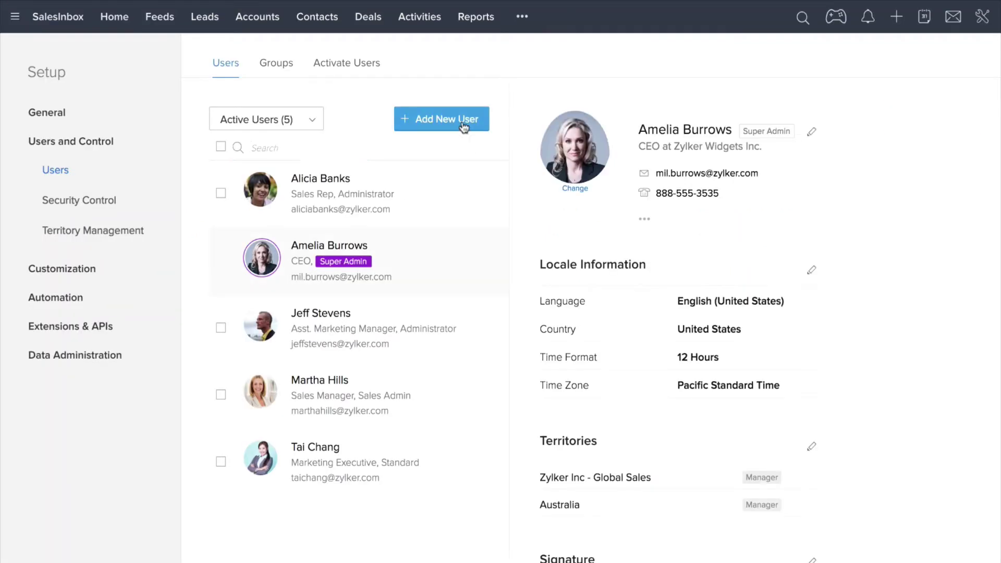
{"action": "left_click", "coordinate": [461, 120]}
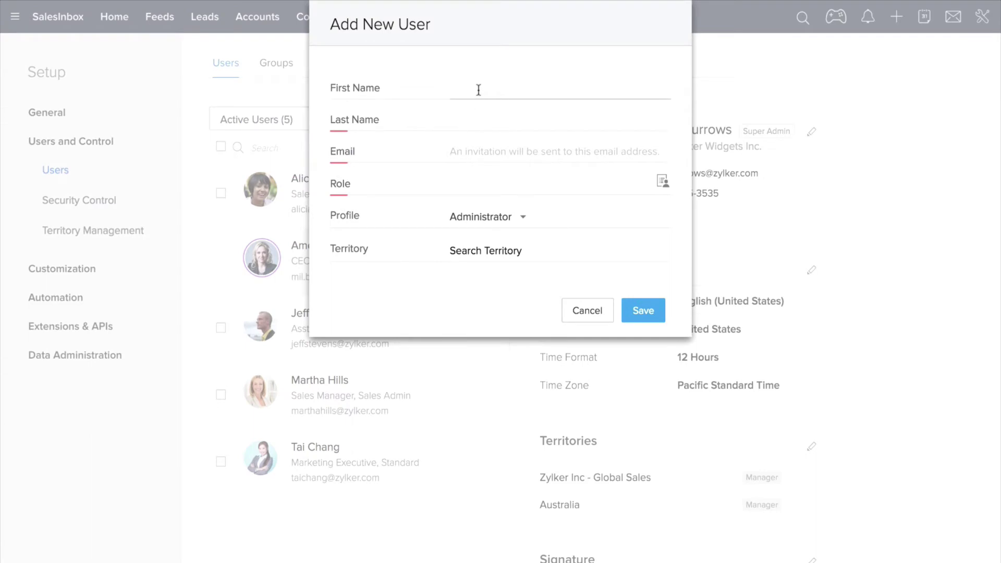
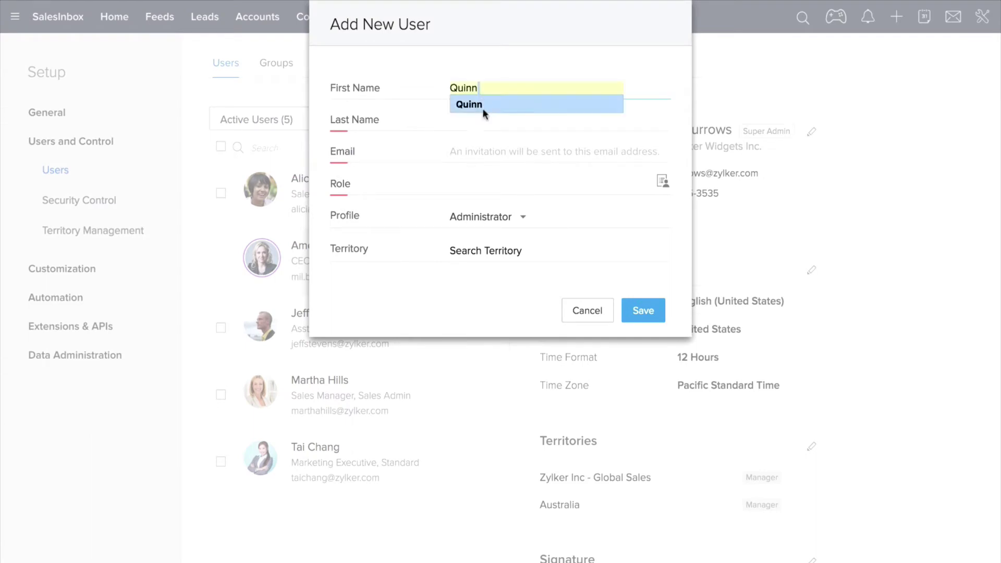
{"action": "left_click", "coordinate": [483, 120]}
{"action": "left_click", "coordinate": [484, 153]}
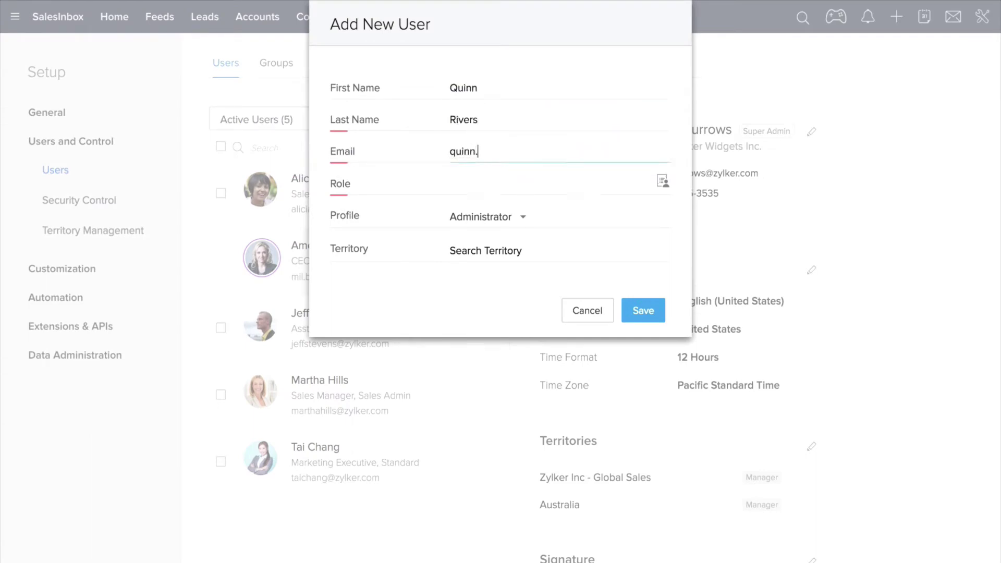
{"action": "left_click", "coordinate": [484, 179]}
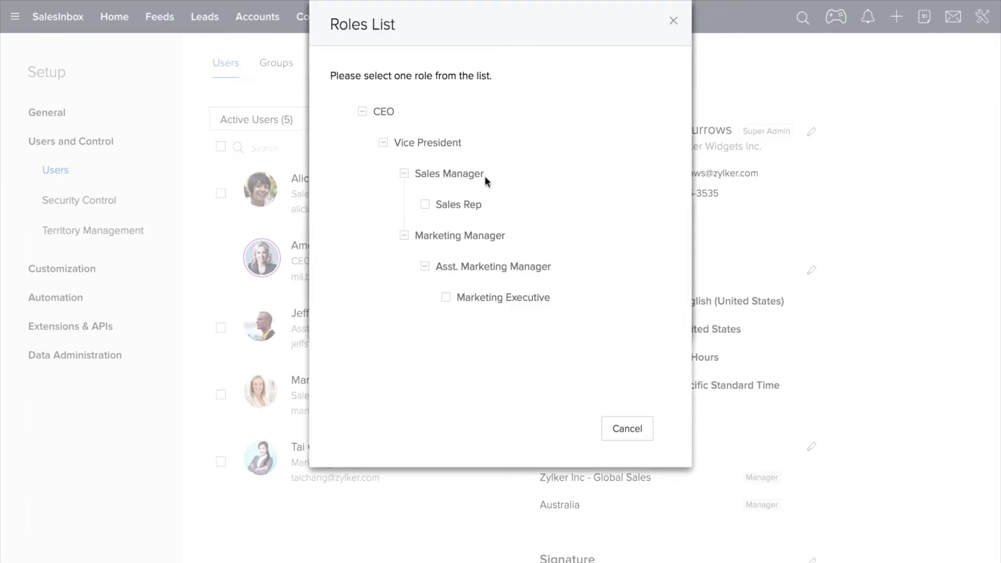
{"action": "left_click", "coordinate": [419, 159]}
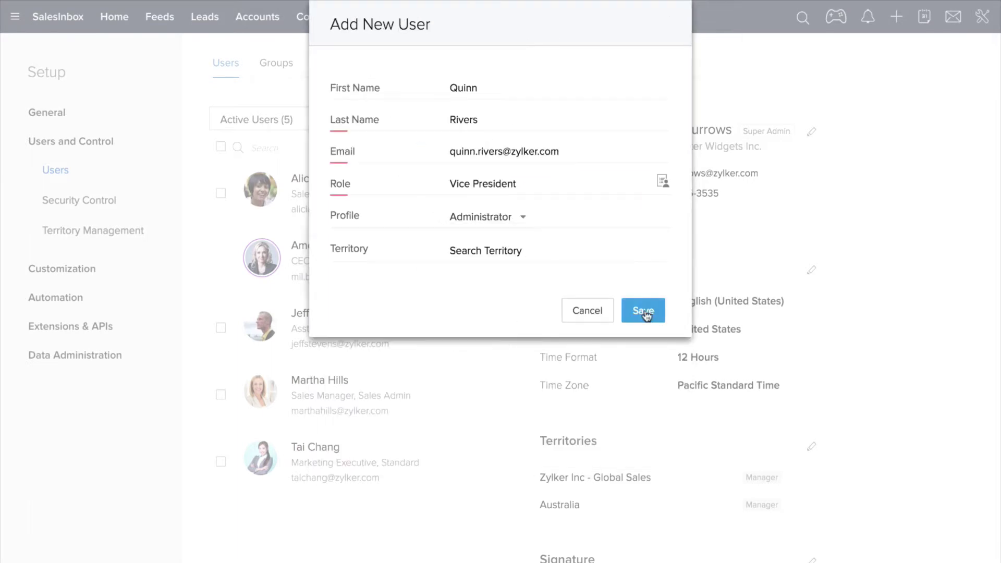
{"action": "left_click", "coordinate": [644, 311]}
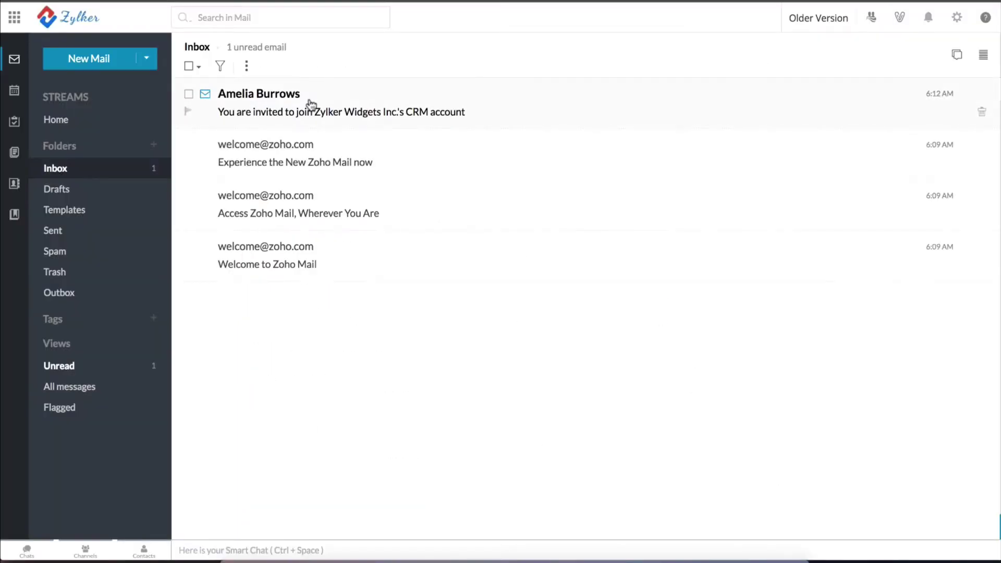
- Open the CRM invitation email, accept it and agree to the Terms of Service
{"action": "left_click", "coordinate": [312, 104]}
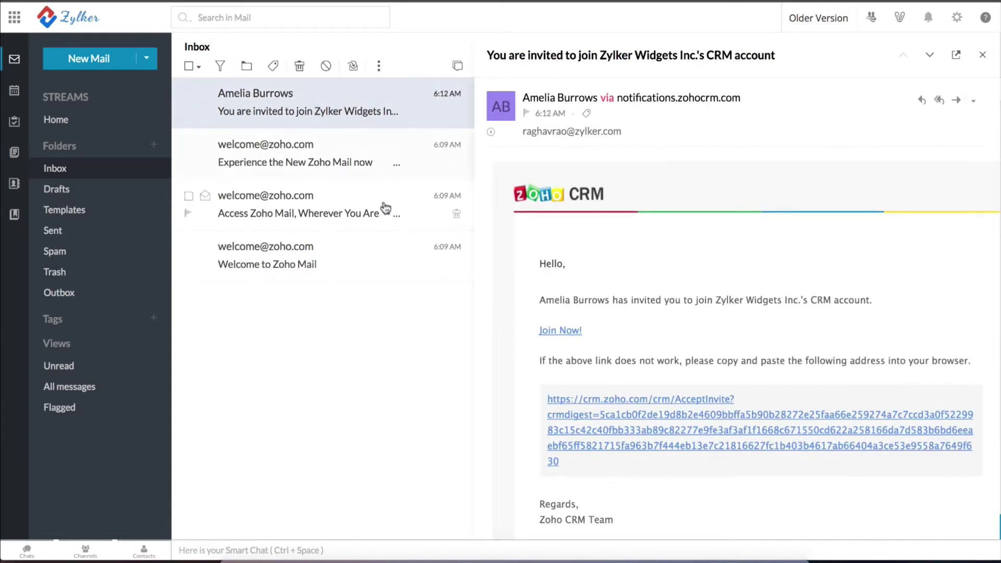
{"action": "left_click", "coordinate": [572, 331]}
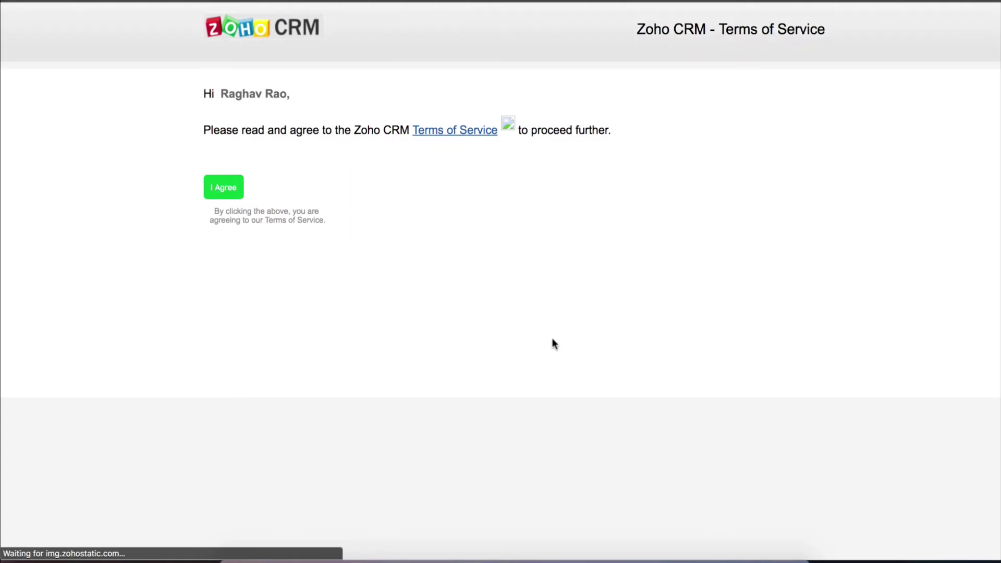
{"action": "left_click", "coordinate": [220, 191]}
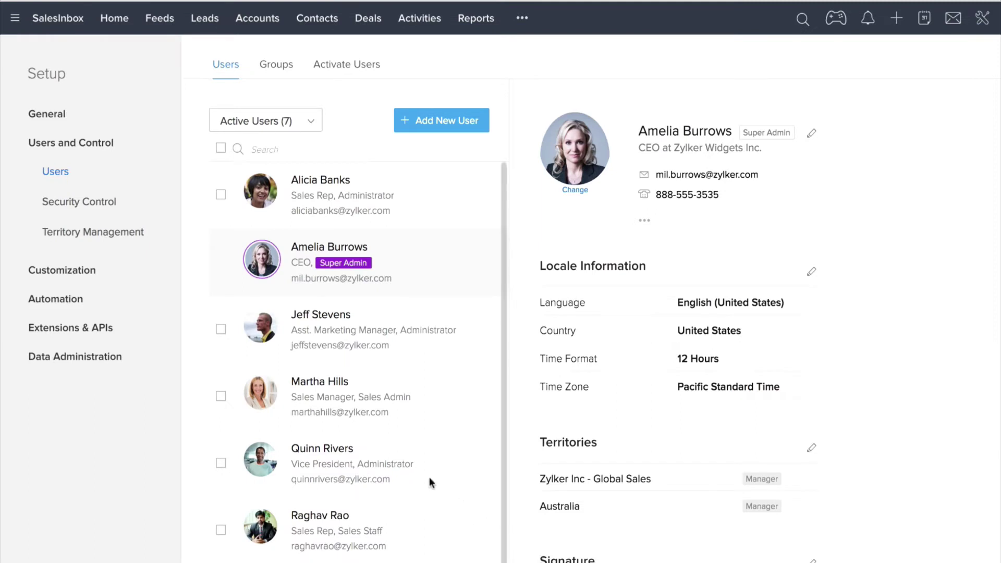
{"action": "scroll", "coordinate": [430, 479], "scroll_direction": "down", "scroll_amount": 1}
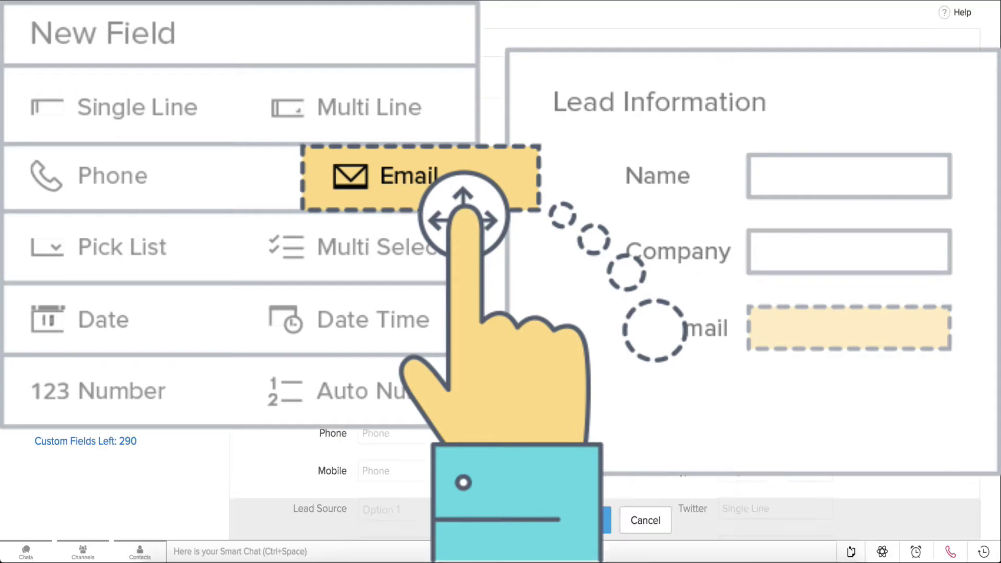
- Place a Date field below Personal Email, a Date/Time field between Email and Fax, and a Number field
{"action": "left_click_drag", "start_coordinate": [340, 223], "coordinate": [273, 236]}
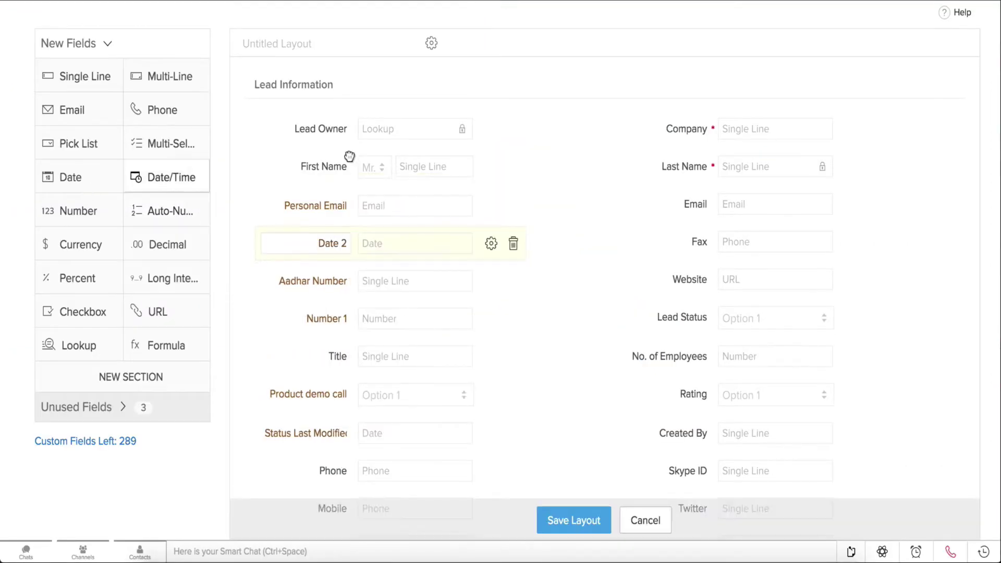
{"action": "left_click_drag", "start_coordinate": [349, 156], "coordinate": [713, 250]}
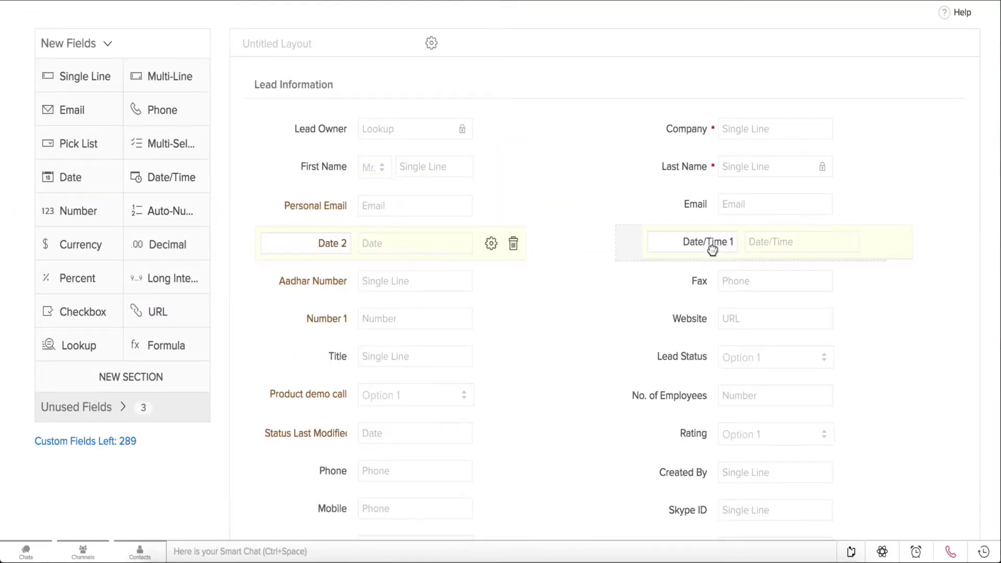
{"action": "left_click_drag", "start_coordinate": [80, 221], "coordinate": [335, 286]}
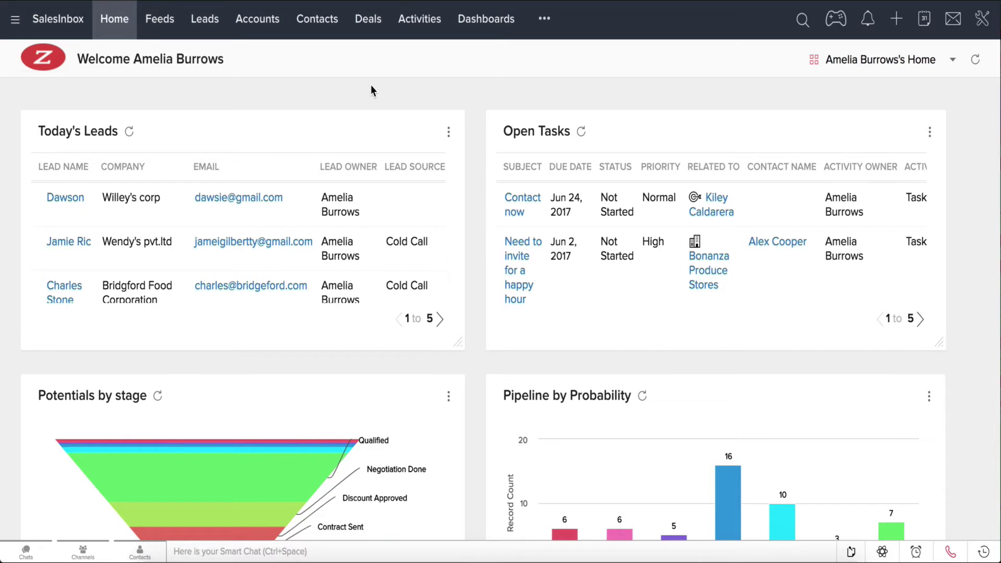
- Scroll through the Home dashboard widgets and open the wrench setup menu
{"action": "scroll", "coordinate": [367, 204], "scroll_direction": "down", "scroll_amount": 3}
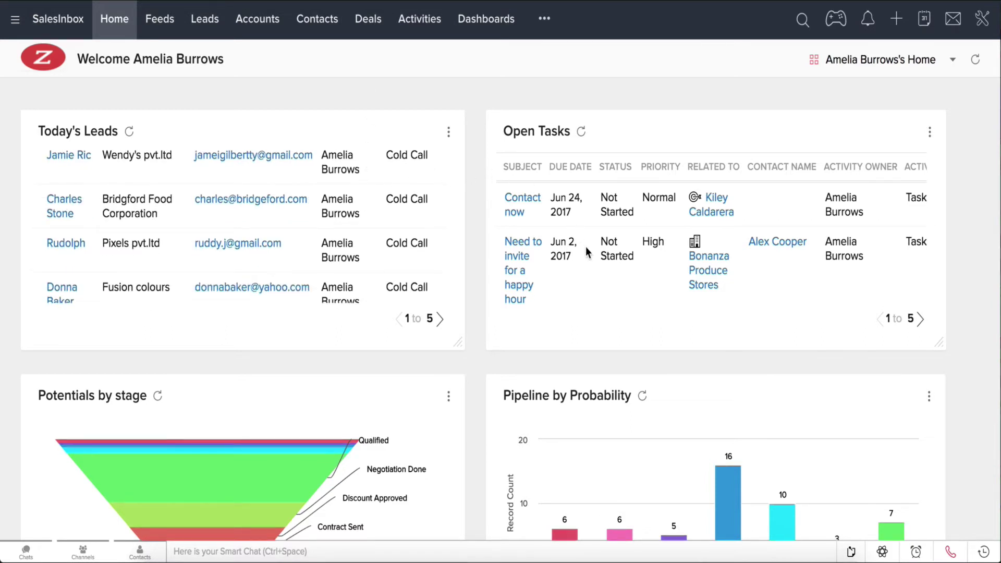
{"action": "scroll", "coordinate": [588, 253], "scroll_direction": "down", "scroll_amount": 2}
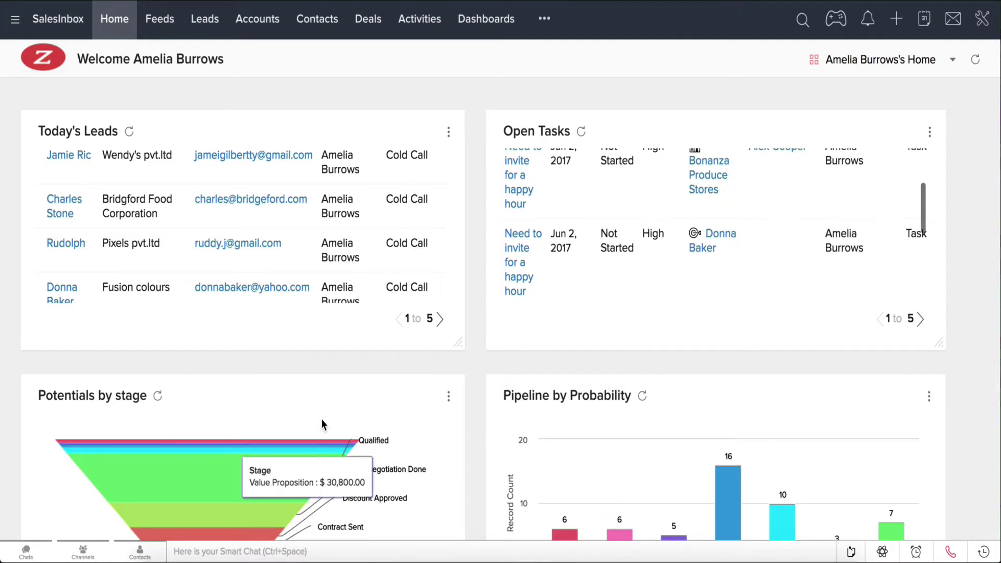
{"action": "scroll", "coordinate": [322, 425], "scroll_direction": "down", "scroll_amount": 3}
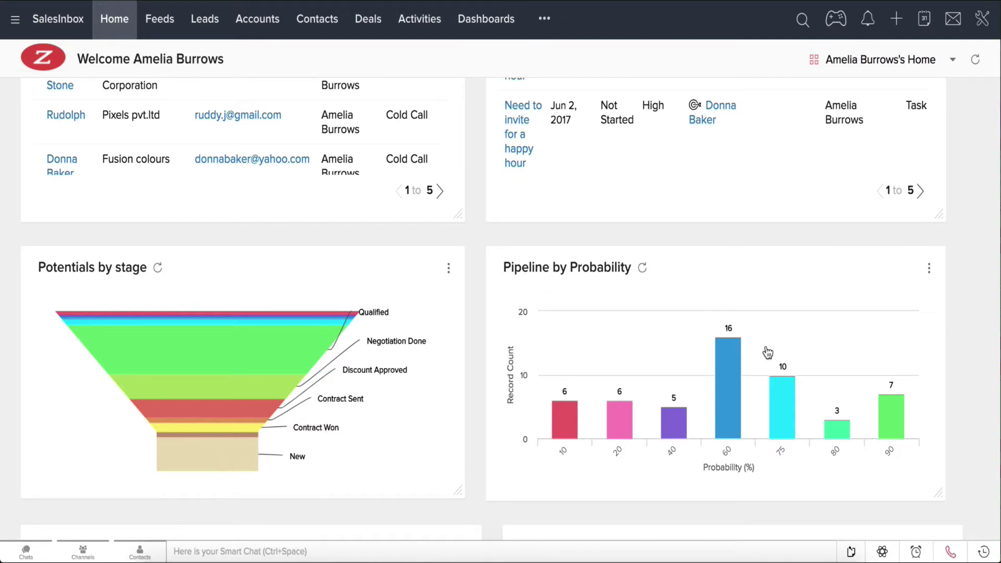
{"action": "mouse_move", "coordinate": [730, 390]}
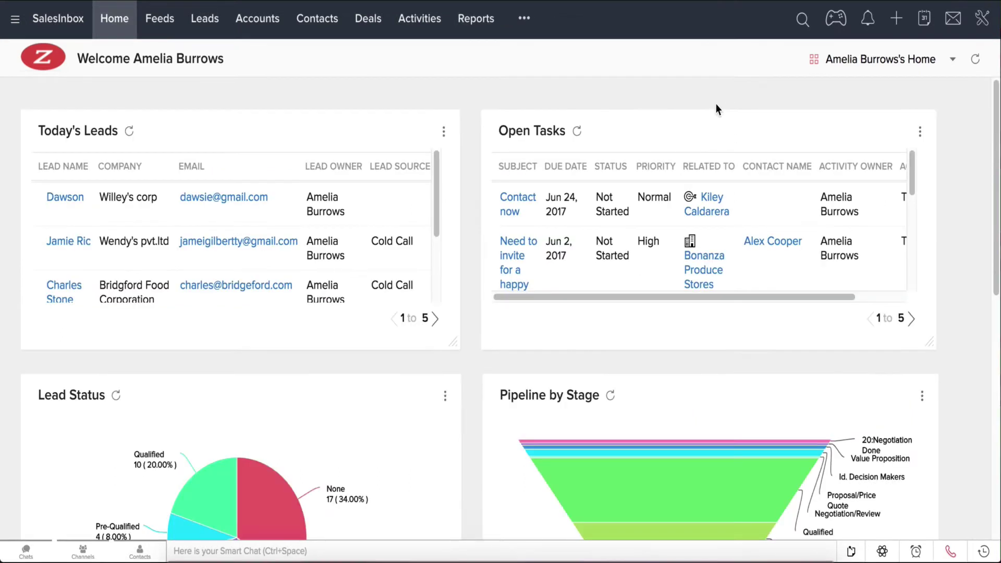
{"action": "left_click", "coordinate": [981, 30]}
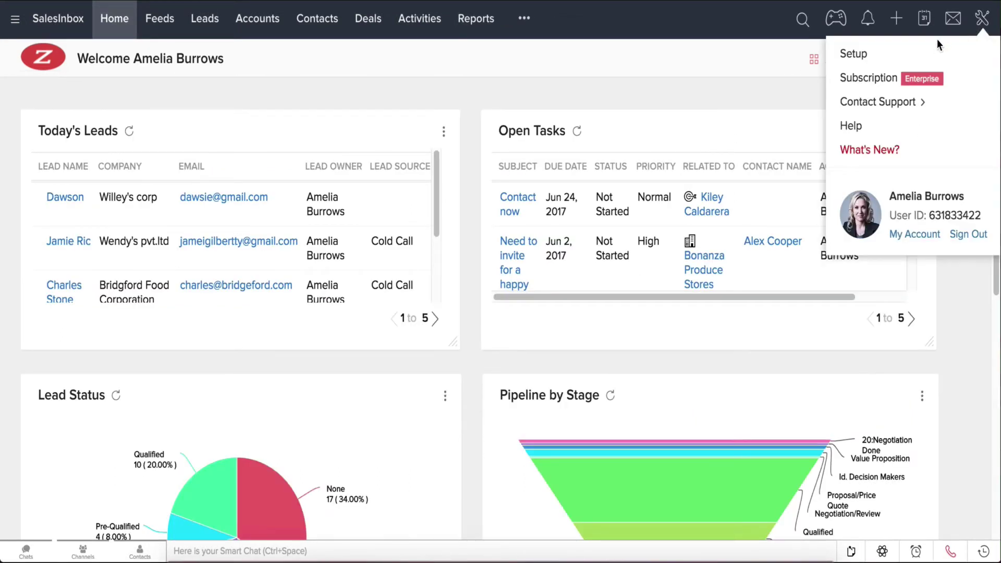
- Start a new home page with Leads by Source, Leads by Status and Sales by Lead Source charts
{"action": "left_click", "coordinate": [923, 52]}
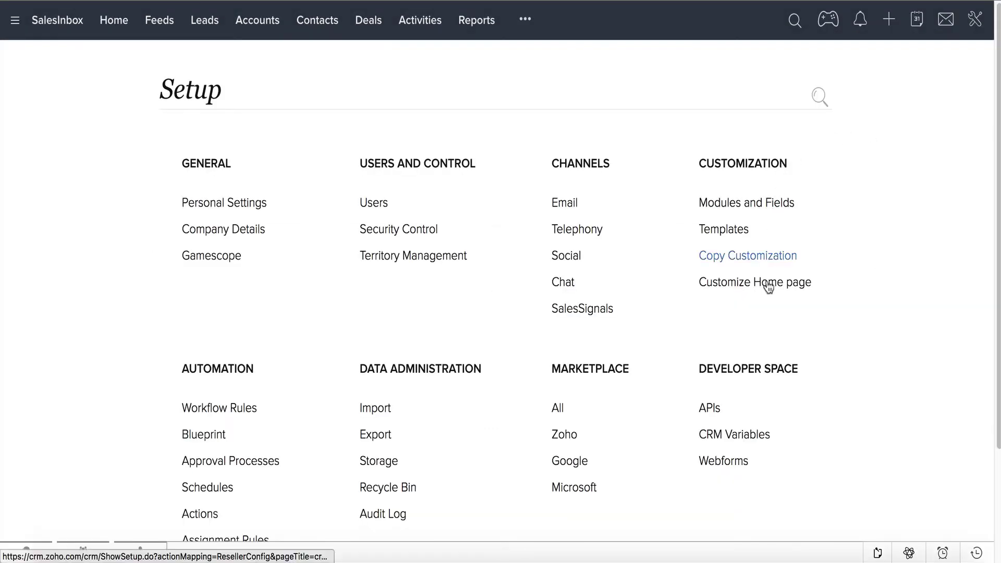
{"action": "left_click", "coordinate": [767, 283]}
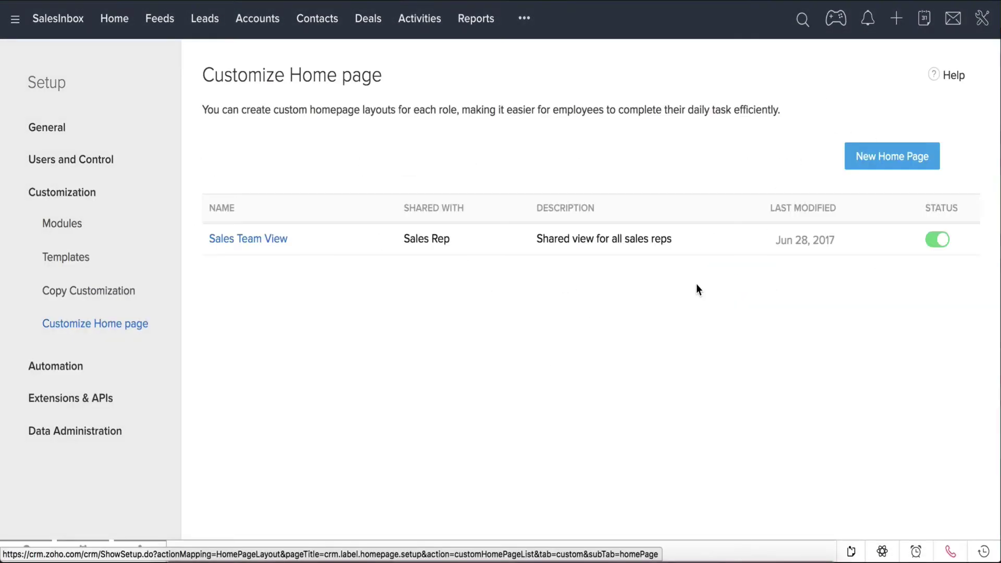
{"action": "left_click", "coordinate": [882, 166]}
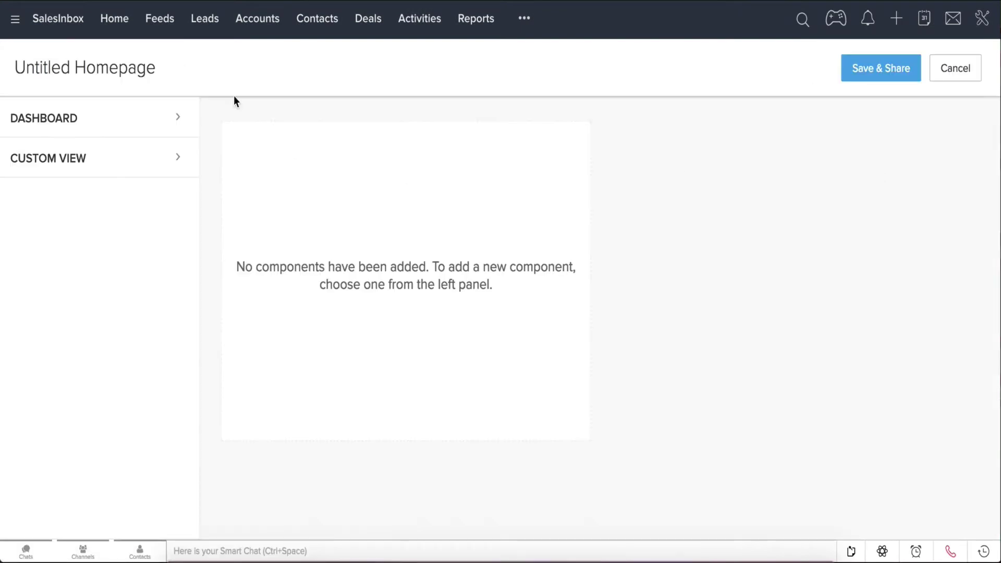
{"action": "left_click", "coordinate": [179, 120]}
{"action": "left_click", "coordinate": [178, 151]}
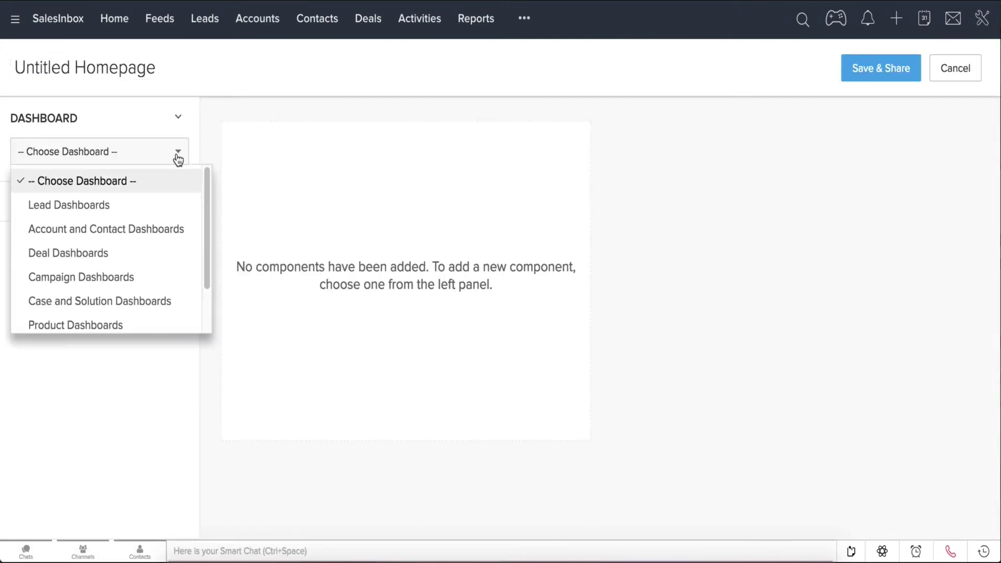
{"action": "left_click", "coordinate": [134, 205]}
{"action": "left_click", "coordinate": [33, 215]}
{"action": "left_click", "coordinate": [33, 237]}
{"action": "left_click", "coordinate": [32, 260]}
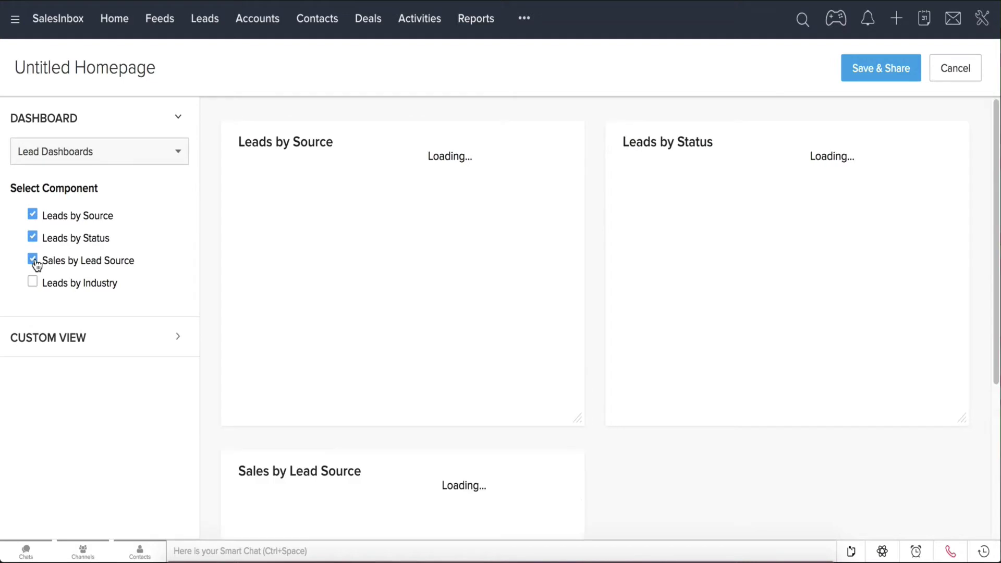
- Add Pipeline by Stage from Deal Dashboards, moving it top-right and Sales by Lead Source bottom-left
{"action": "left_click", "coordinate": [174, 156]}
{"action": "left_click", "coordinate": [142, 260]}
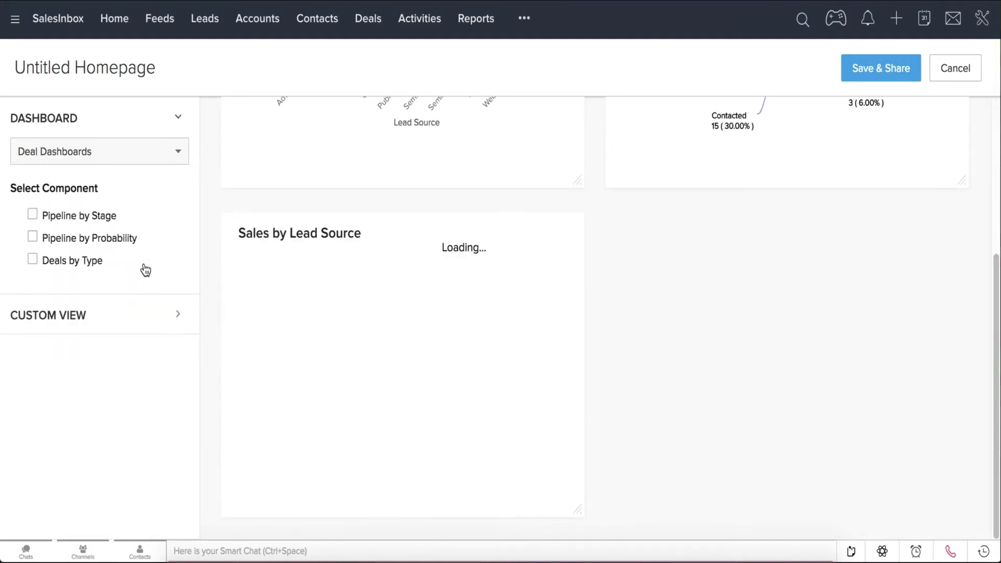
{"action": "left_click", "coordinate": [32, 215]}
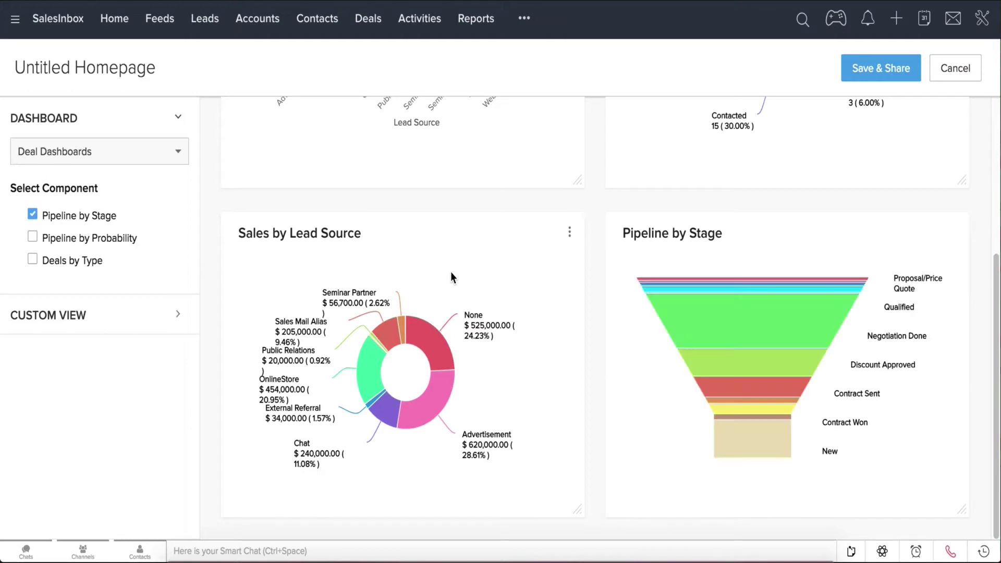
{"action": "scroll", "coordinate": [451, 271], "scroll_direction": "up", "scroll_amount": 3}
{"action": "left_click_drag", "start_coordinate": [628, 373], "coordinate": [659, 111]}
{"action": "left_click_drag", "start_coordinate": [656, 423], "coordinate": [269, 421]}
{"action": "scroll", "coordinate": [453, 373], "scroll_direction": "up", "scroll_amount": 1}
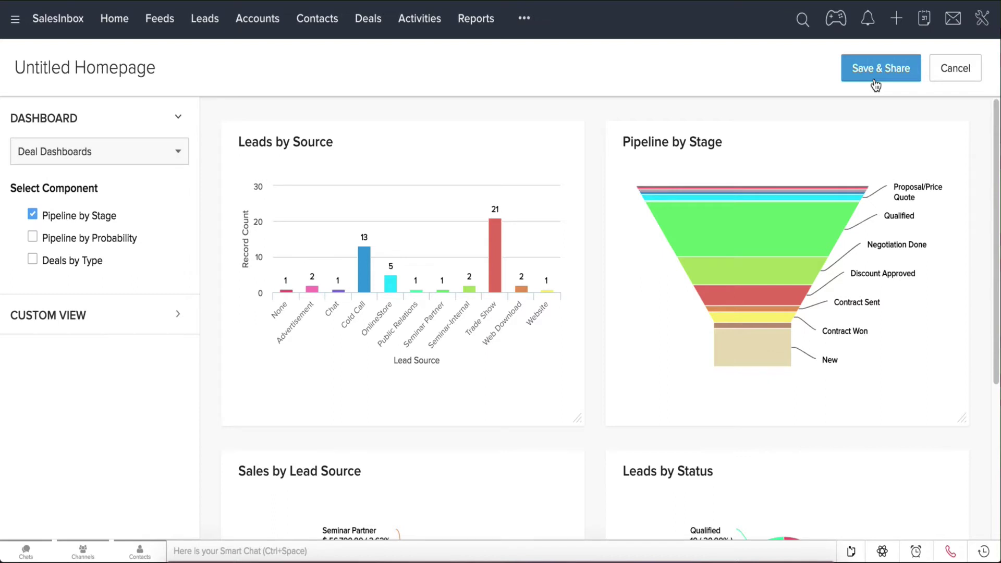
- Save and share the new home page, then review the Home views and full modules list
{"action": "left_click", "coordinate": [107, 22]}
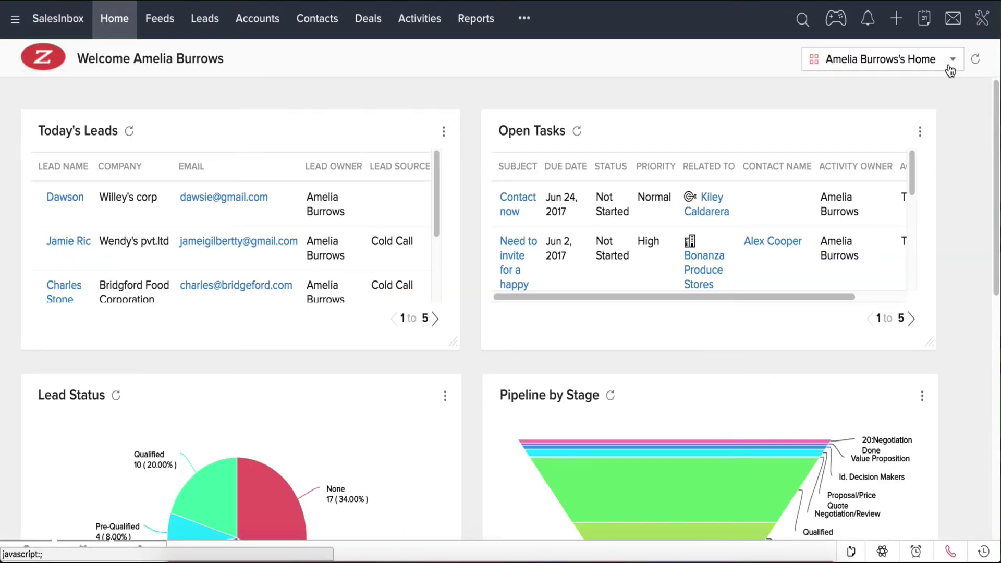
{"action": "left_click", "coordinate": [951, 60]}
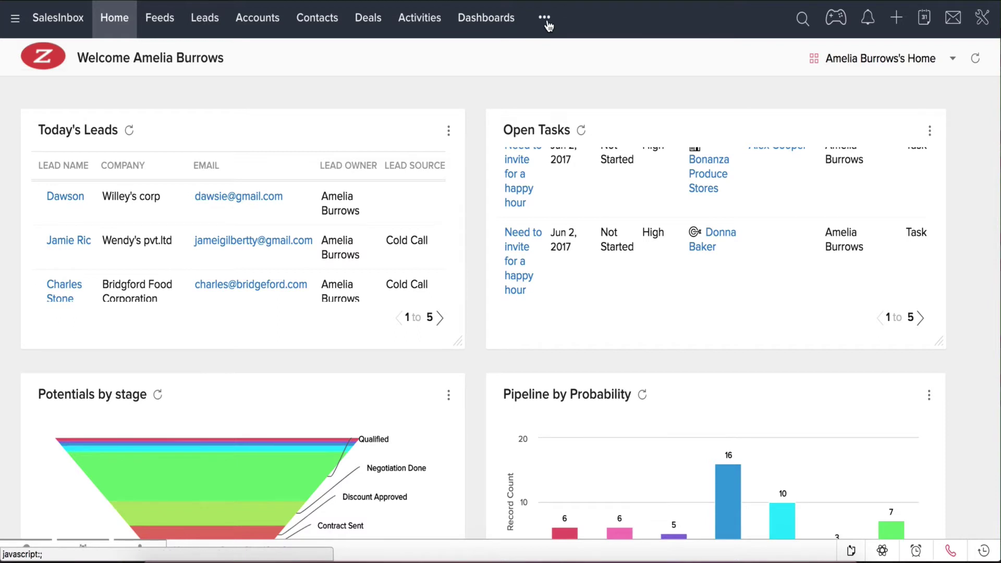
{"action": "left_click", "coordinate": [545, 20]}
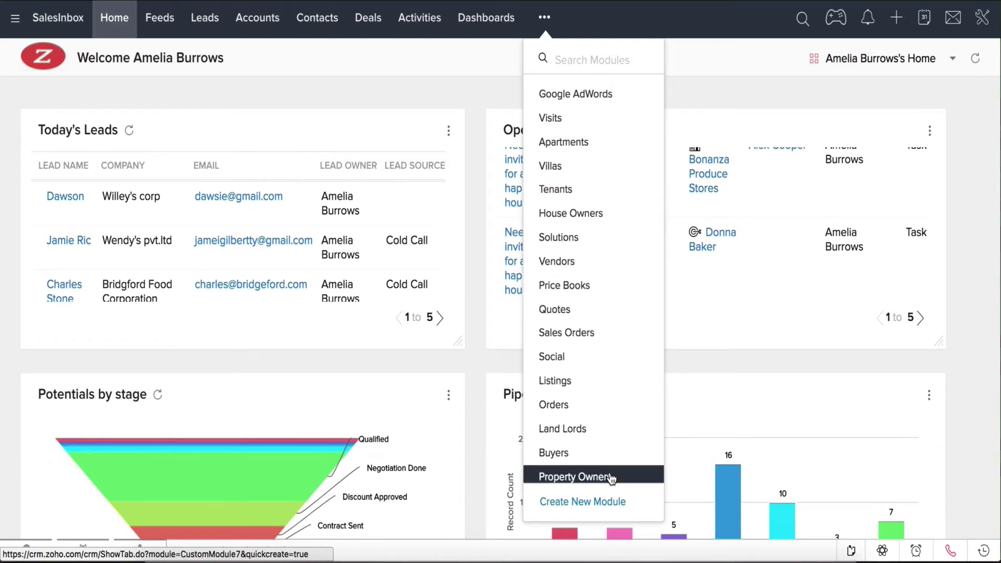
{"action": "scroll", "coordinate": [611, 478], "scroll_direction": "down", "scroll_amount": 4}
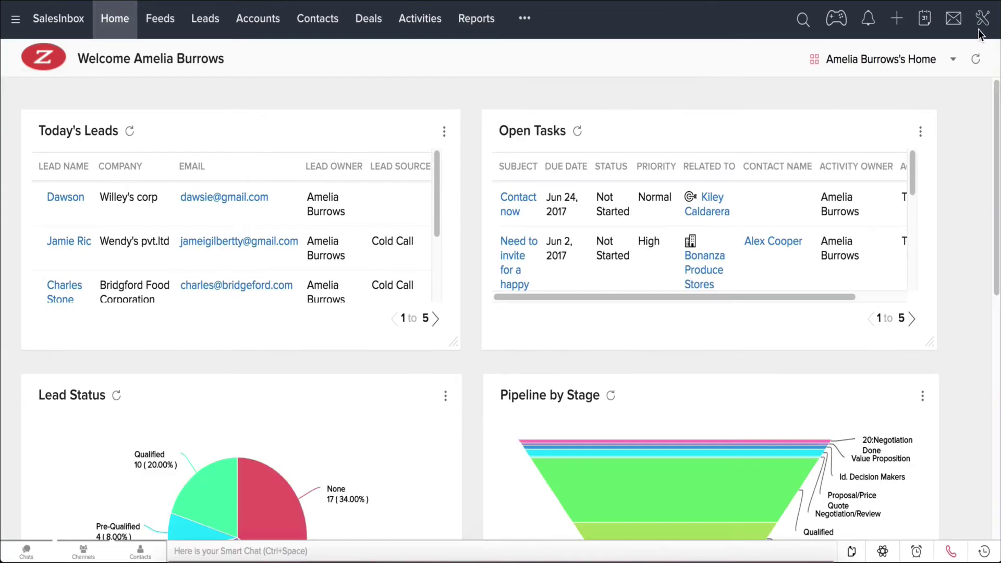
- In Organize Modules, move My Jobs, Products and Cases into the Selected Tabs and save
{"action": "left_click", "coordinate": [983, 19]}
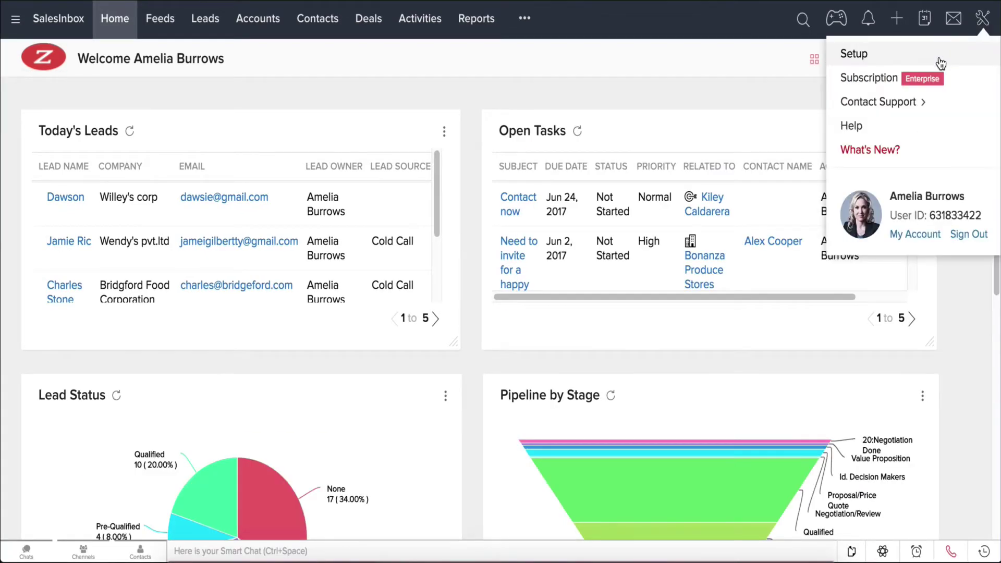
{"action": "left_click", "coordinate": [945, 56]}
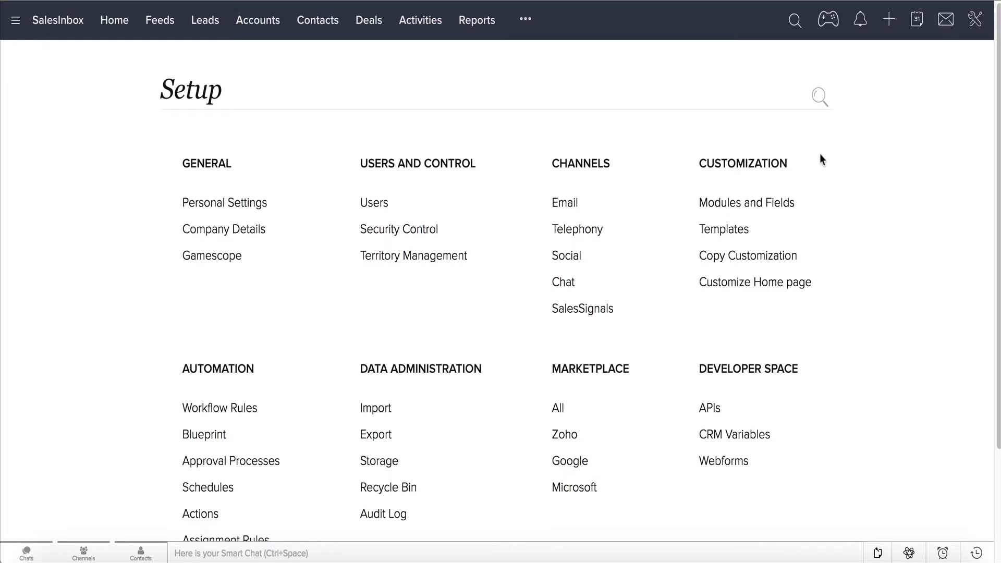
{"action": "left_click", "coordinate": [761, 208]}
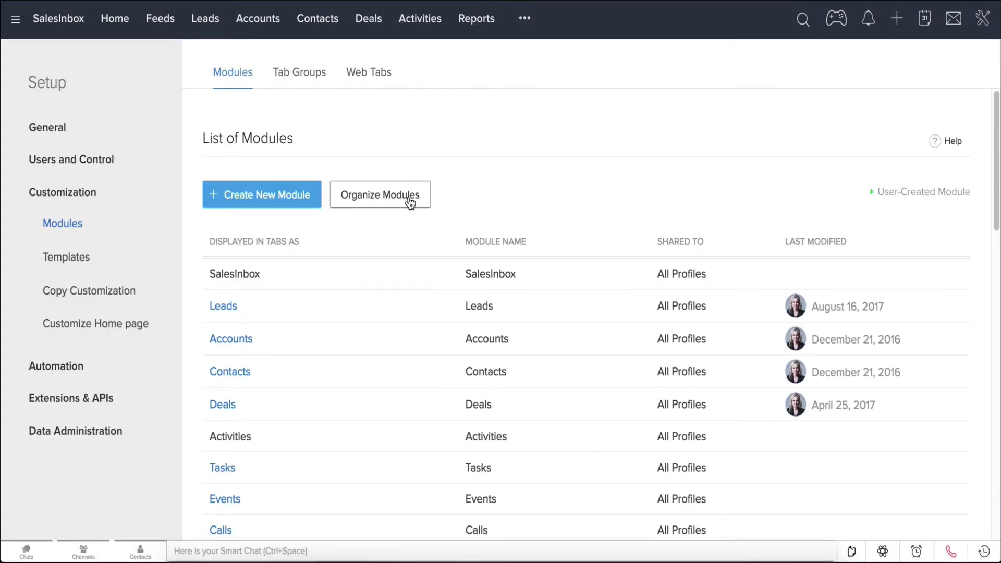
{"action": "left_click", "coordinate": [411, 202]}
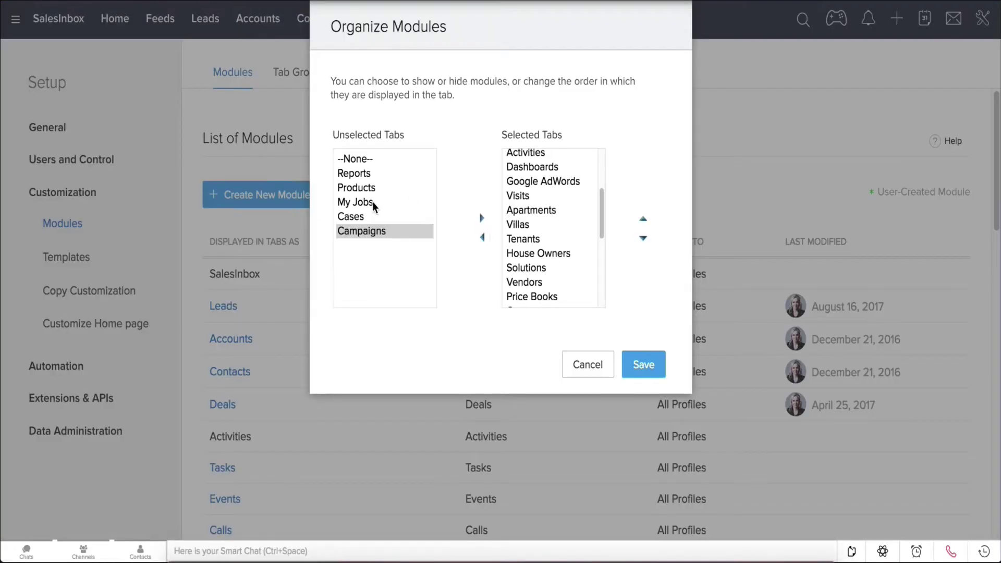
{"action": "left_click", "coordinate": [373, 201]}
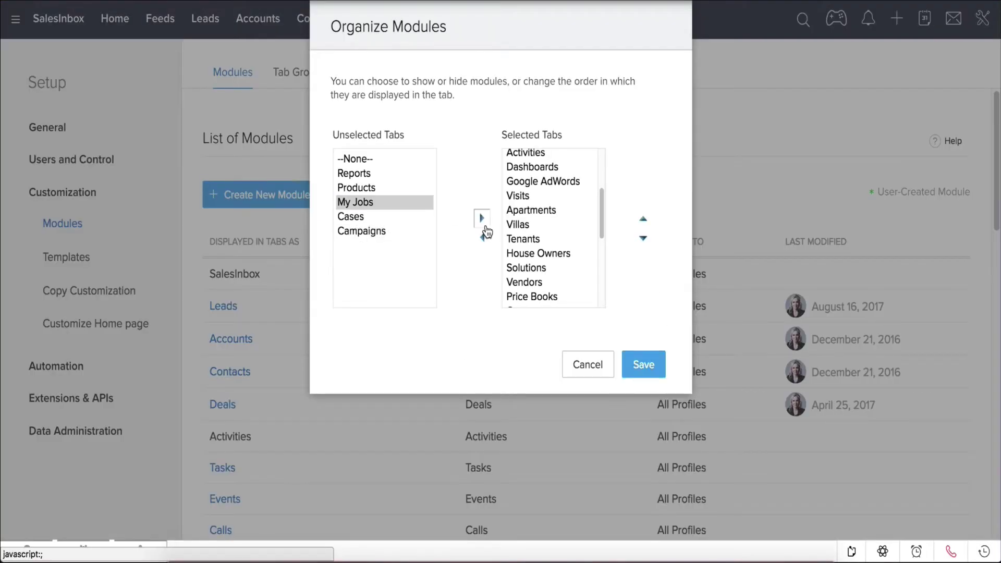
{"action": "left_click", "coordinate": [483, 219]}
{"action": "left_click", "coordinate": [372, 188]}
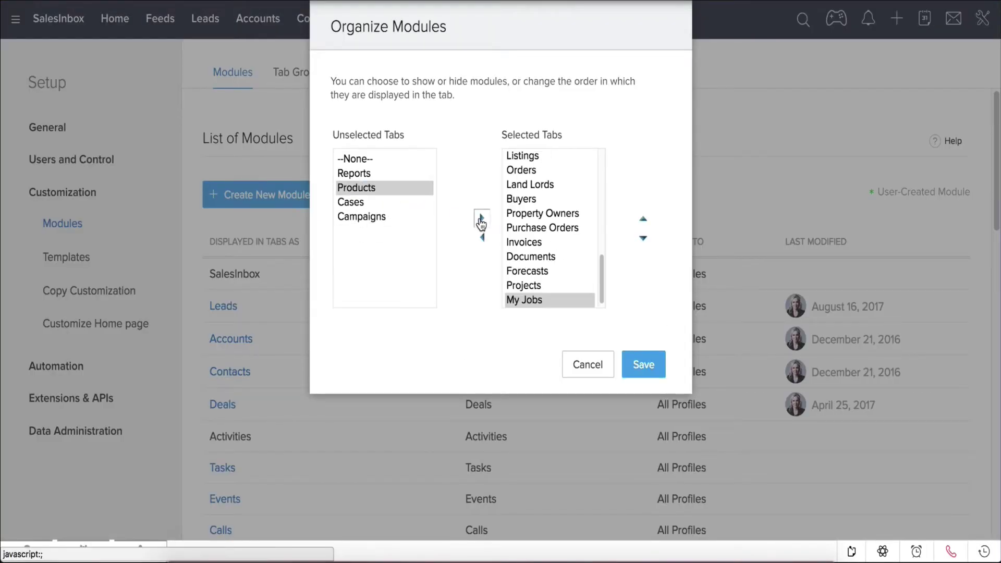
{"action": "left_click", "coordinate": [481, 219]}
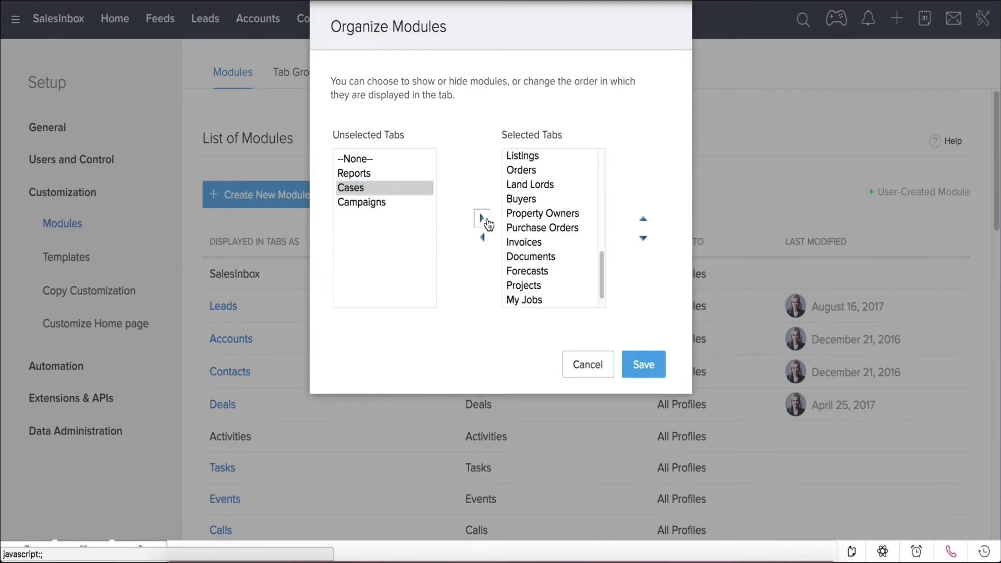
{"action": "left_click", "coordinate": [487, 221]}
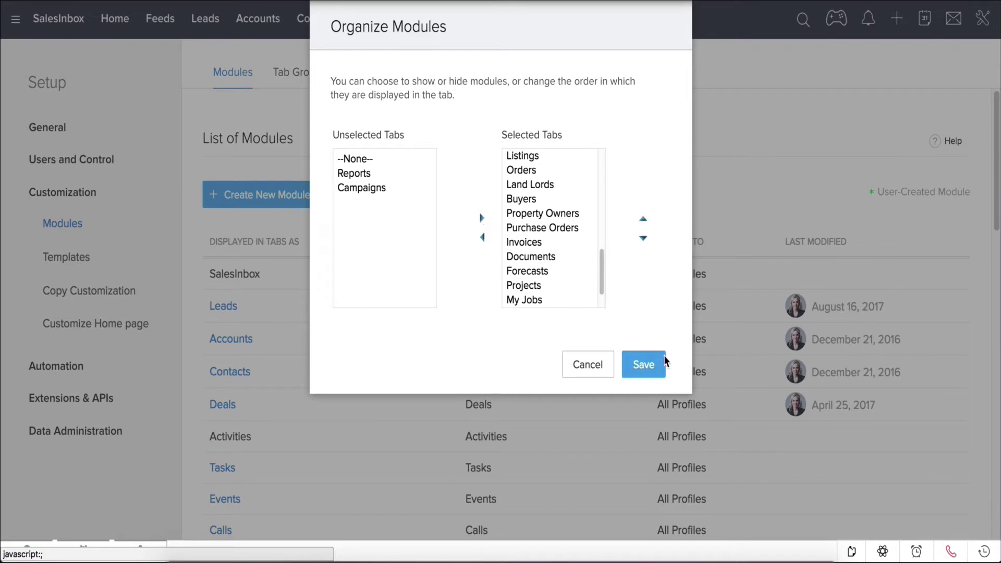
{"action": "left_click", "coordinate": [644, 365]}
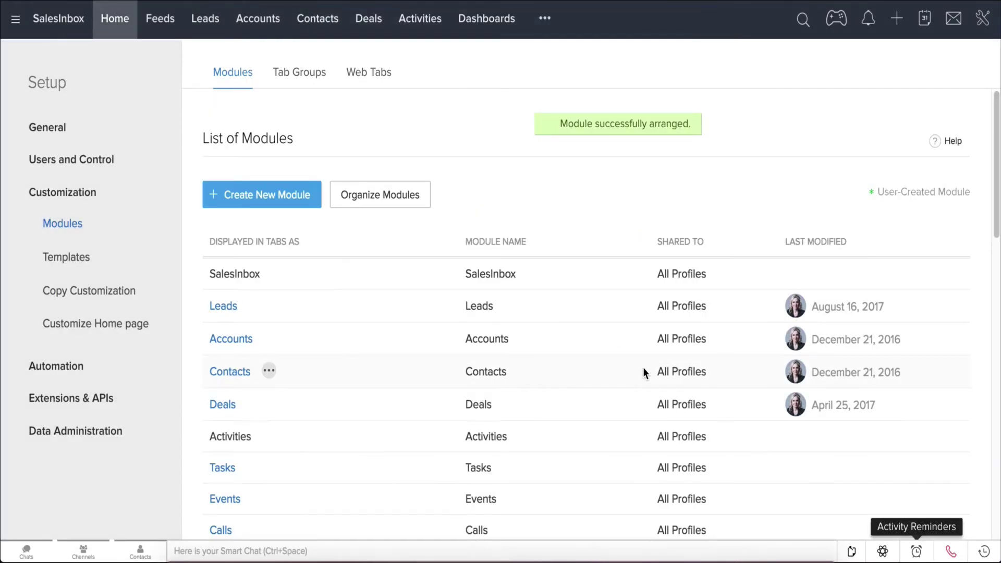
- Rename the Deals module to plural 'Opportunities' and singular 'Opportunity' and save
{"action": "left_click", "coordinate": [255, 406]}
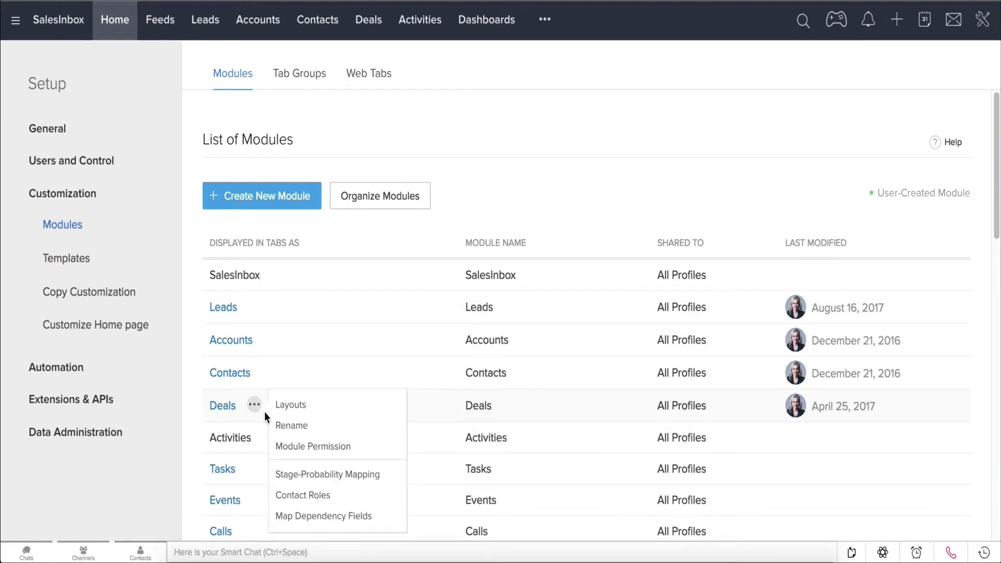
{"action": "left_click", "coordinate": [283, 424]}
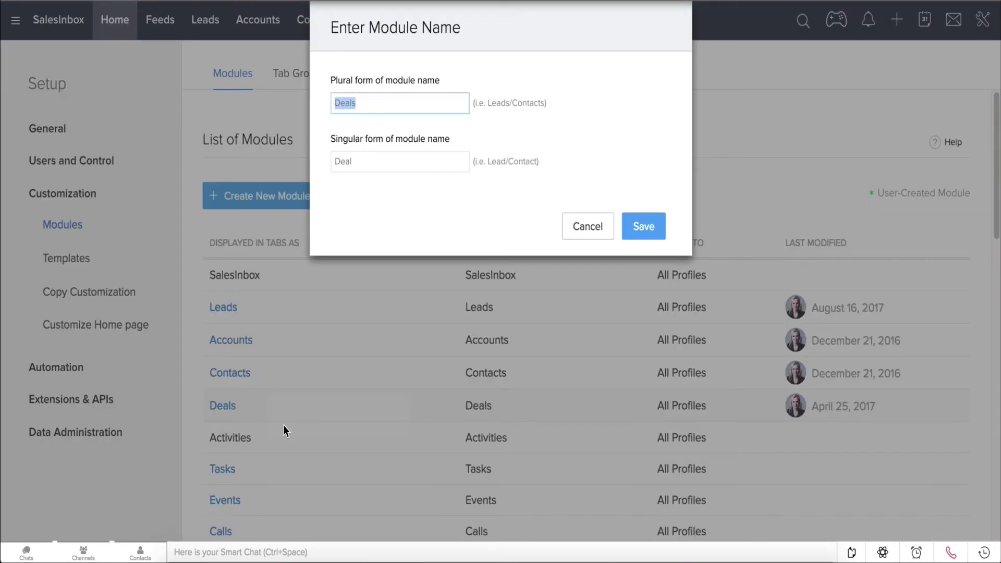
{"action": "key", "text": "BackSpace"}
{"action": "type", "text": "Opportunities"}
{"action": "key", "text": "Tab"}
{"action": "type", "text": "Opportun"}
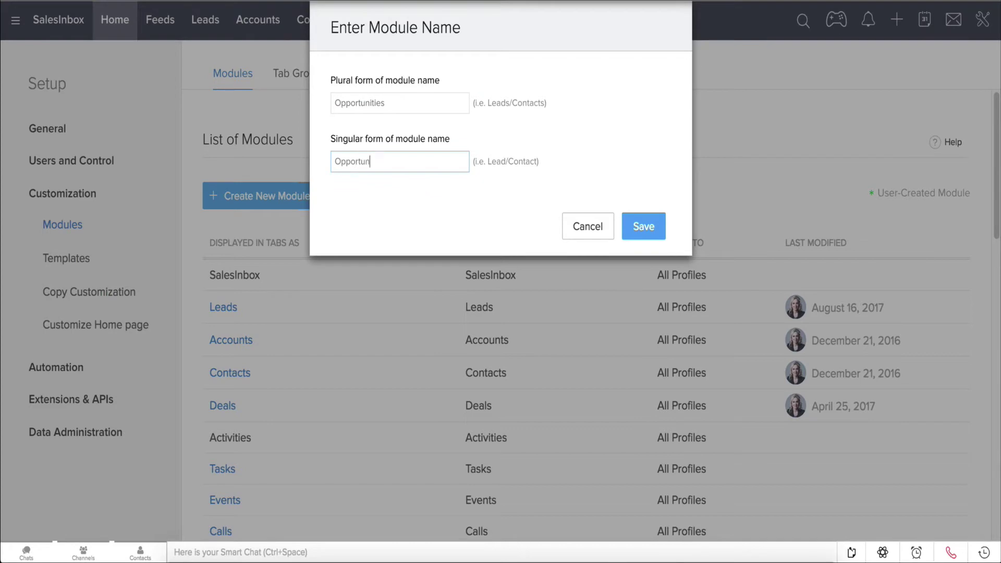
{"action": "type", "text": "ity"}
{"action": "left_click", "coordinate": [639, 232]}
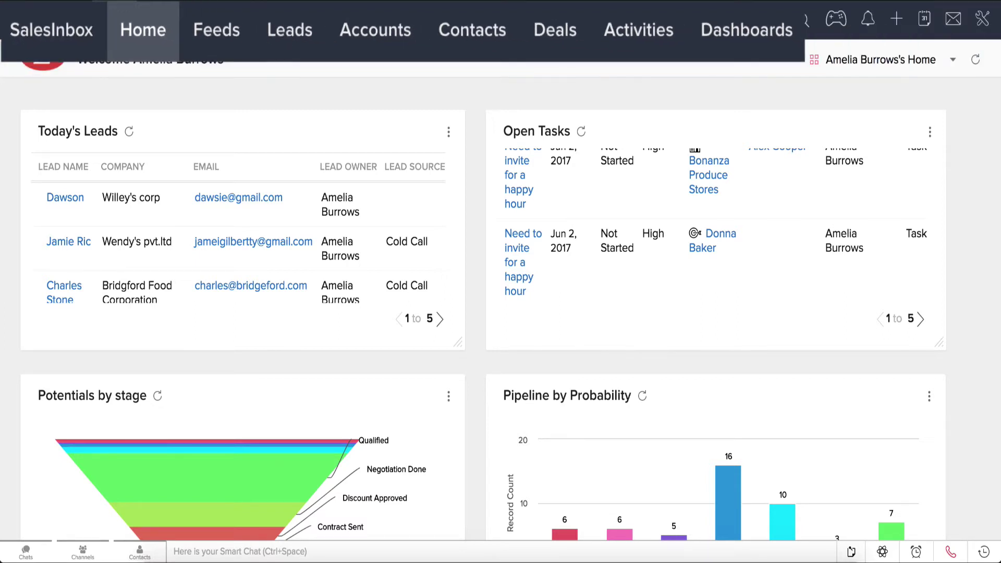
- Start a new module in Modules and Fields and add Phone, Date and Number fields to its layout
{"action": "left_click", "coordinate": [544, 20]}
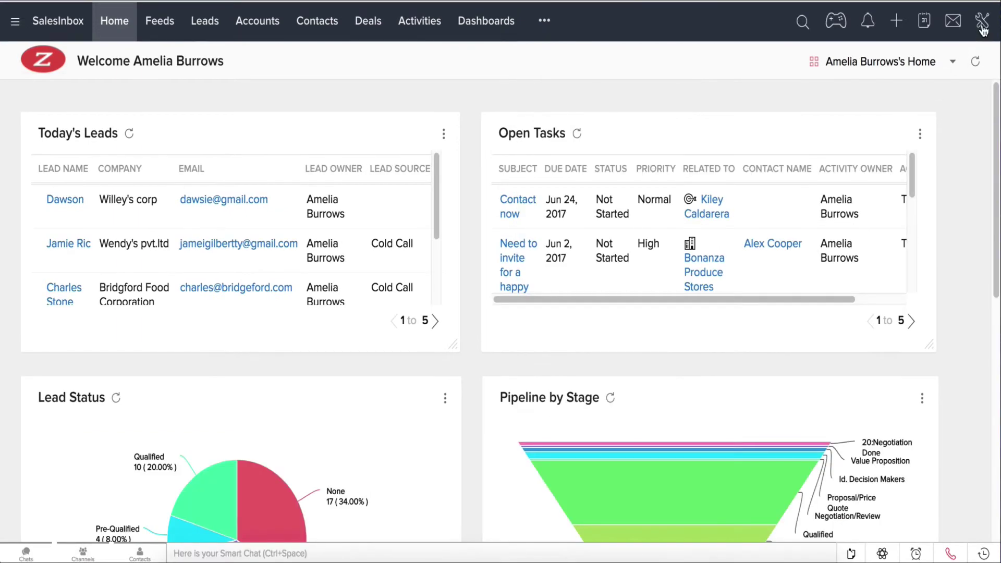
{"action": "left_click", "coordinate": [982, 26]}
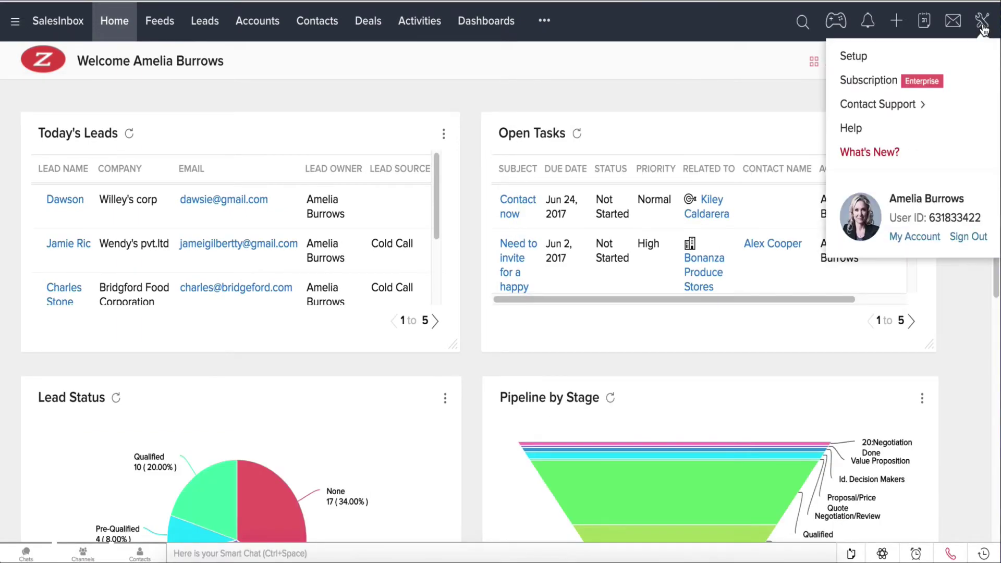
{"action": "left_click", "coordinate": [854, 56]}
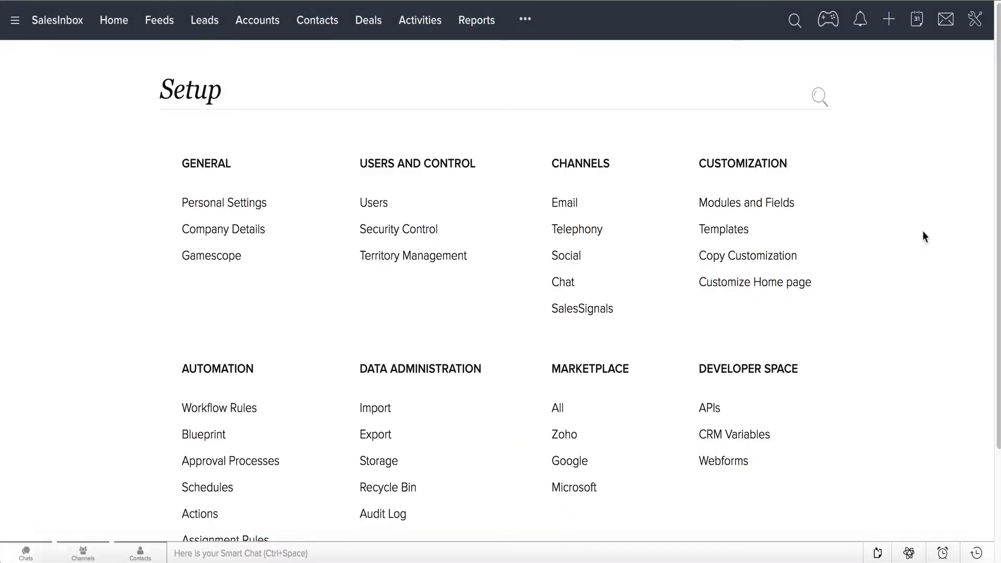
{"action": "left_click", "coordinate": [760, 212]}
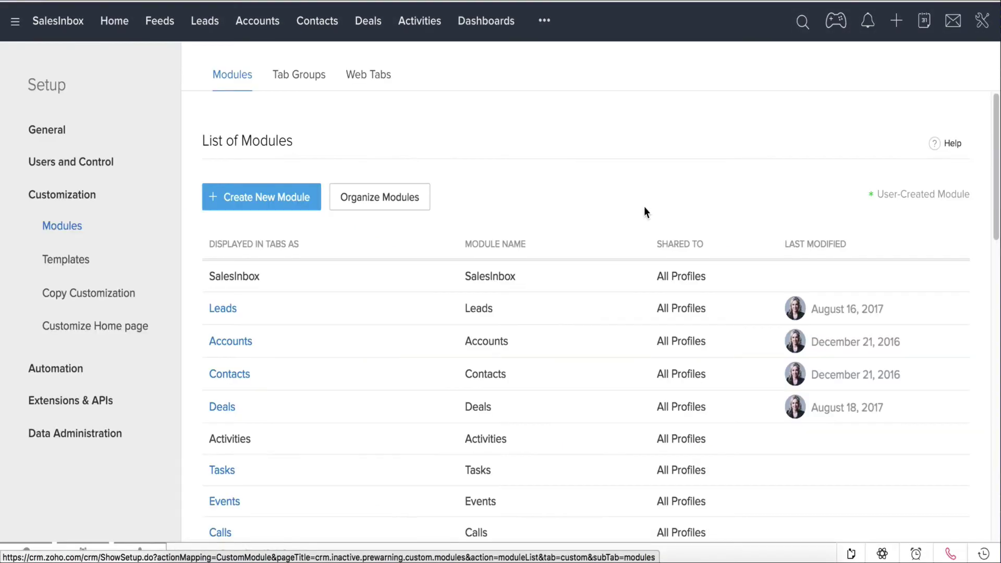
{"action": "left_click", "coordinate": [298, 209]}
{"action": "left_click_drag", "start_coordinate": [198, 189], "coordinate": [308, 298]}
{"action": "left_click_drag", "start_coordinate": [67, 252], "coordinate": [380, 248]}
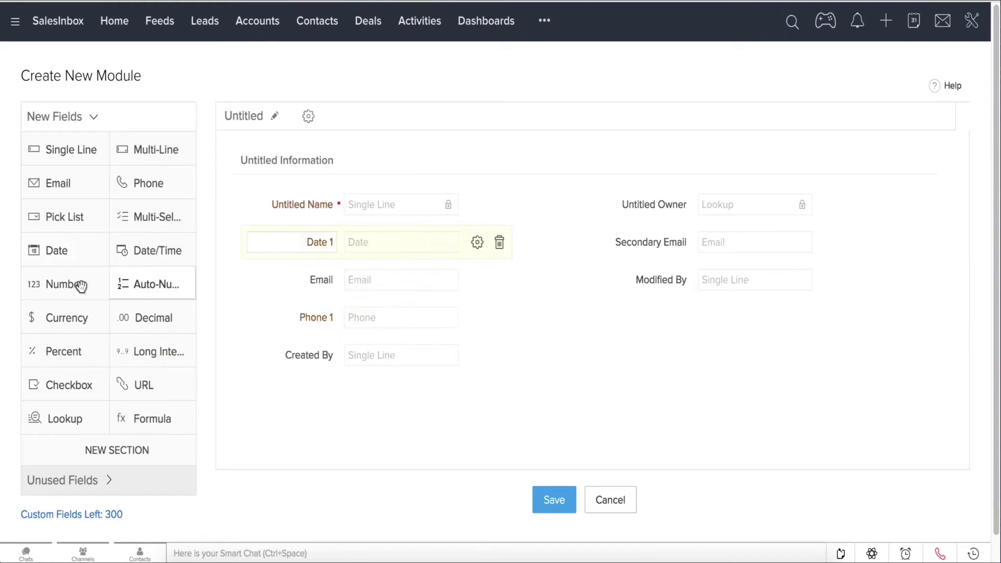
{"action": "left_click_drag", "start_coordinate": [81, 285], "coordinate": [649, 326]}
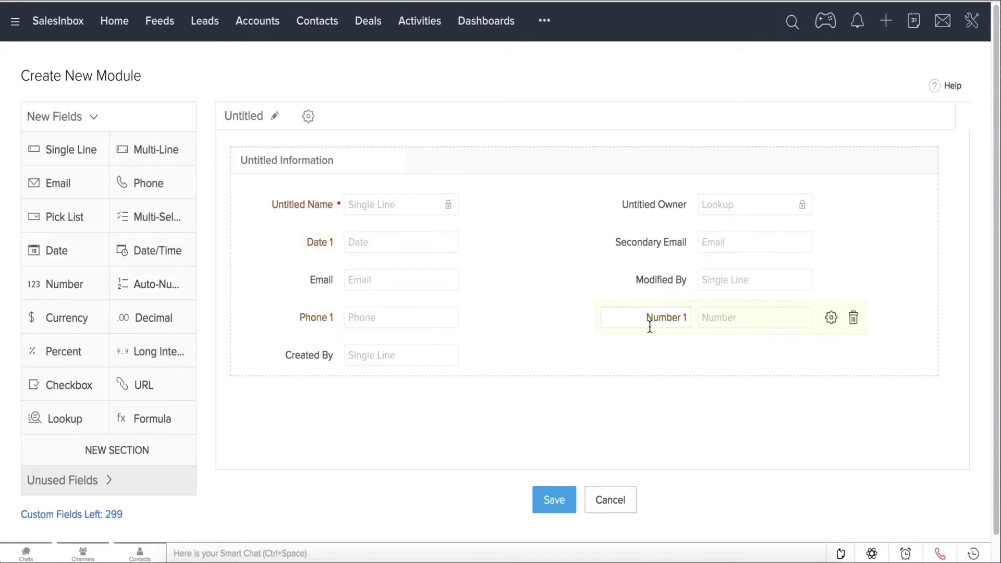
- Name the module 'Equipments' with singular 'Equipment' and save it
{"action": "left_click", "coordinate": [273, 121]}
{"action": "type", "text": "E"}
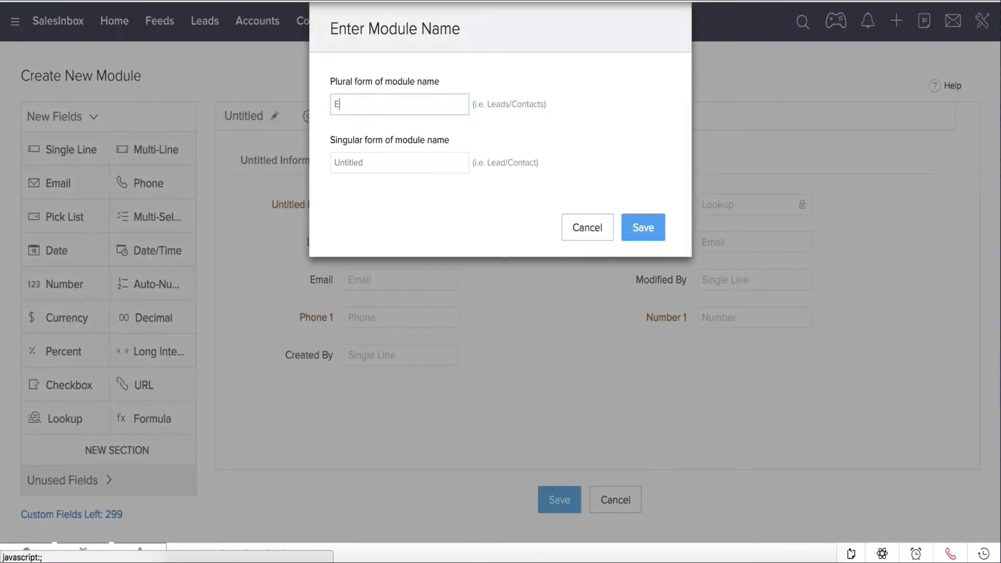
{"action": "type", "text": "quipments"}
{"action": "key", "text": "Tab"}
{"action": "left_click", "coordinate": [385, 165]}
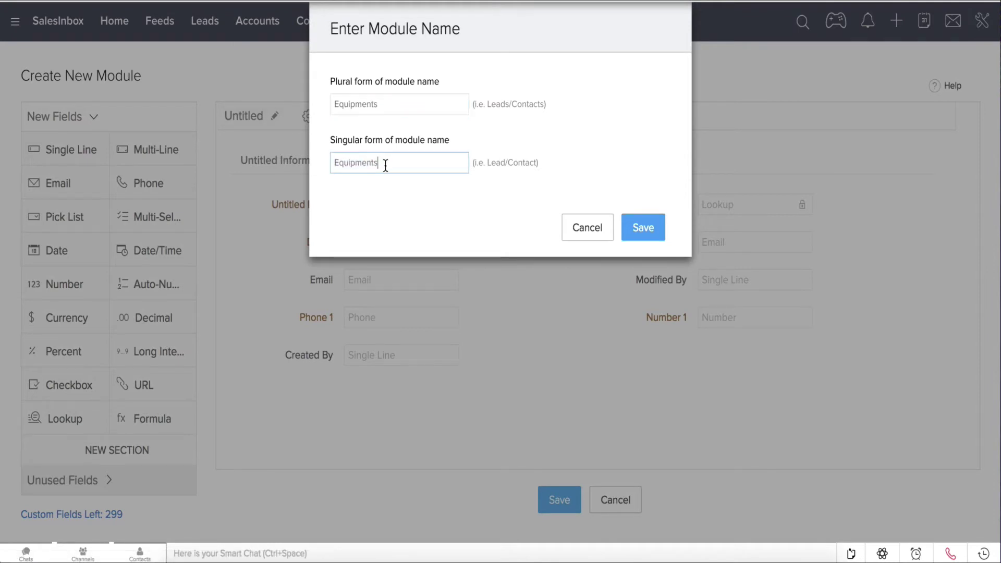
{"action": "key", "text": "BackSpace"}
{"action": "left_click", "coordinate": [643, 229]}
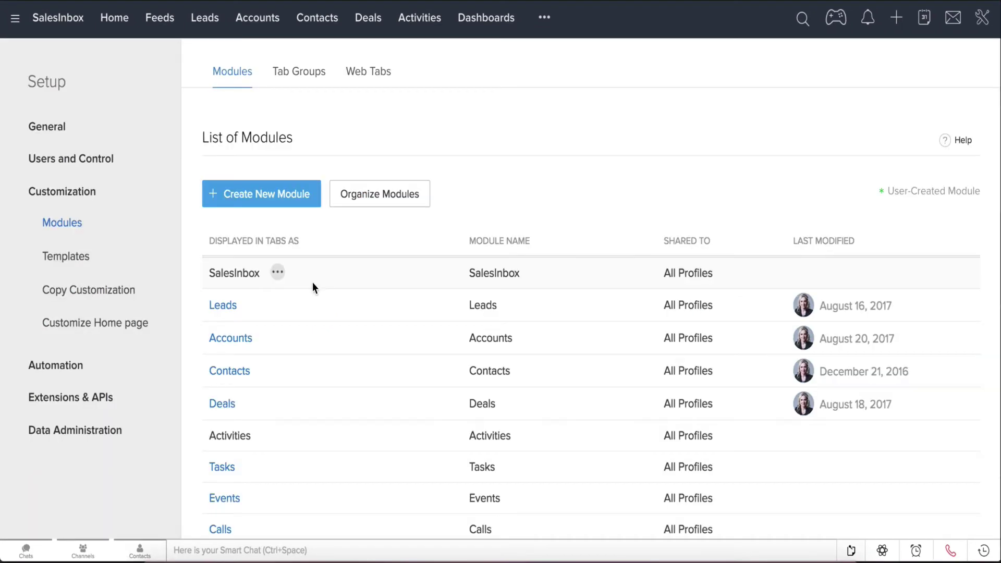
{"action": "left_click", "coordinate": [255, 305]}
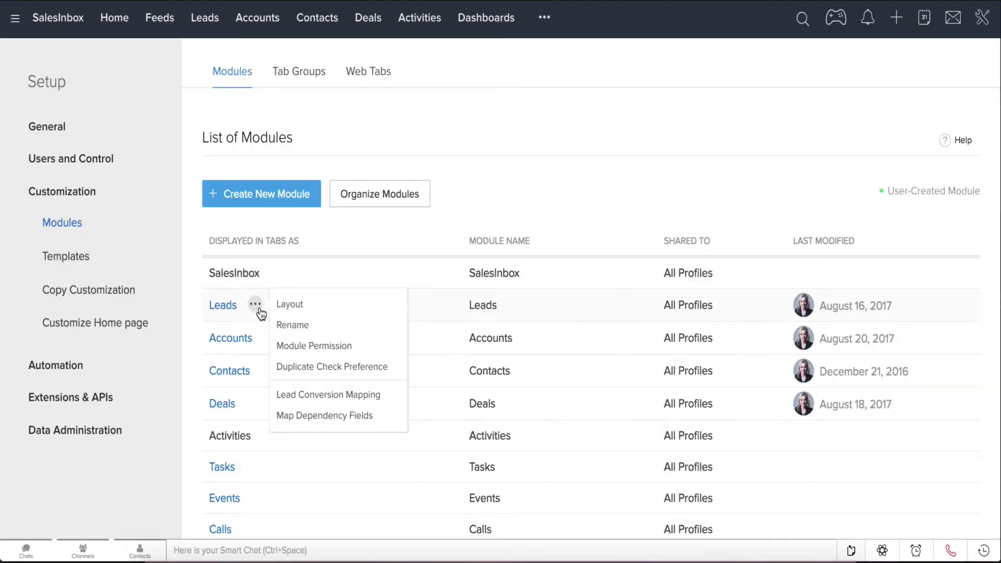
- In the Leads layout, place Email under First Name, then Lead Status and No. of Employees under Last Name
{"action": "left_click", "coordinate": [308, 312]}
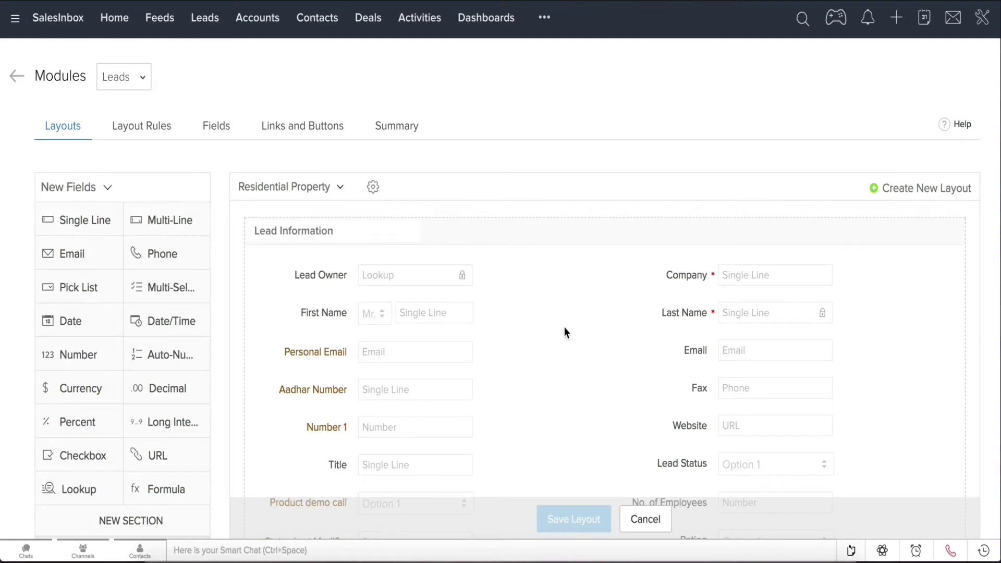
{"action": "scroll", "coordinate": [564, 328], "scroll_direction": "down", "scroll_amount": 3}
{"action": "scroll", "coordinate": [564, 333], "scroll_direction": "down", "scroll_amount": 1}
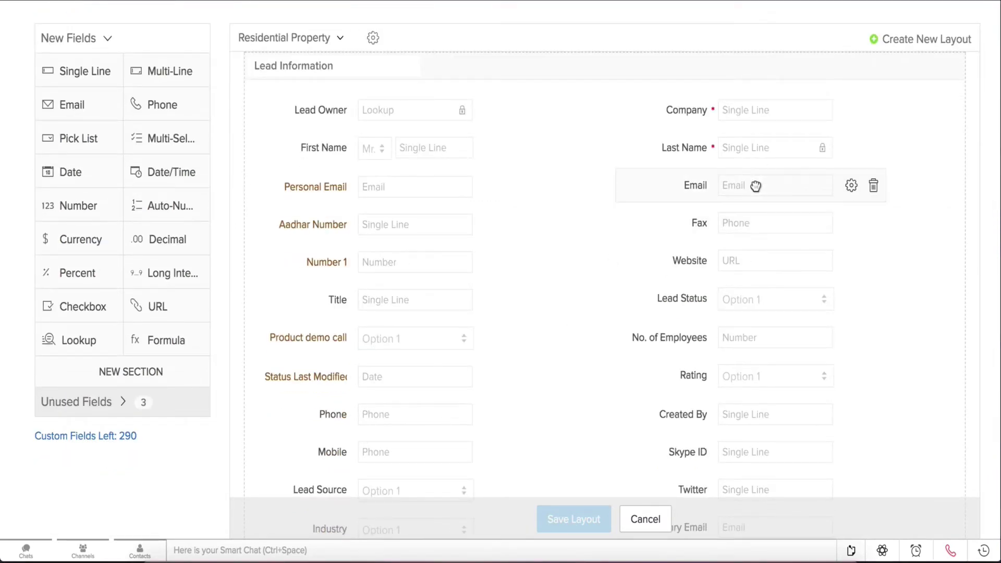
{"action": "left_click_drag", "start_coordinate": [756, 187], "coordinate": [402, 186]}
{"action": "left_click_drag", "start_coordinate": [763, 271], "coordinate": [759, 194]}
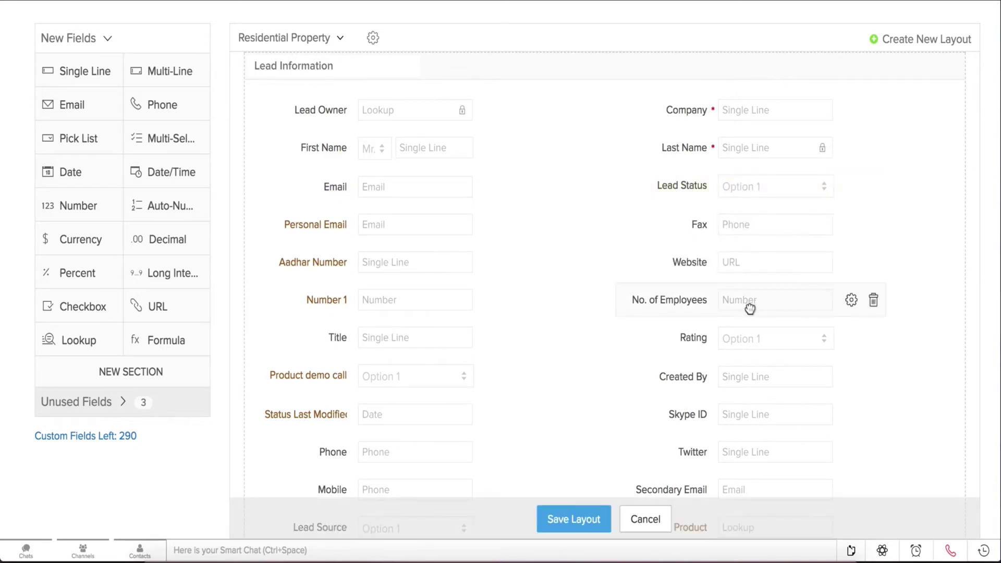
{"action": "left_click_drag", "start_coordinate": [750, 308], "coordinate": [751, 238]}
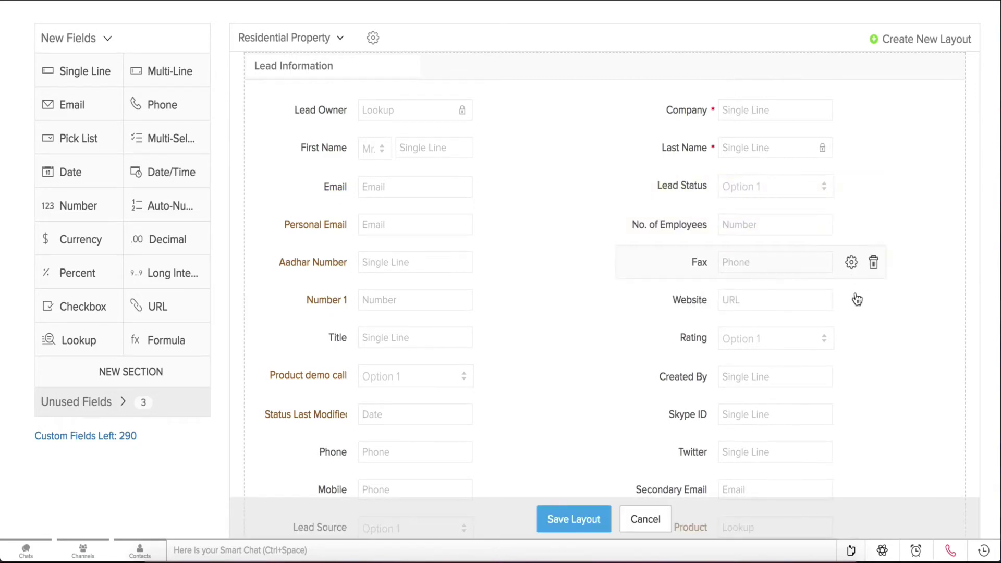
- Switch the Address Information section to a single column, then back to two columns
{"action": "scroll", "coordinate": [877, 351], "scroll_direction": "down", "scroll_amount": 9}
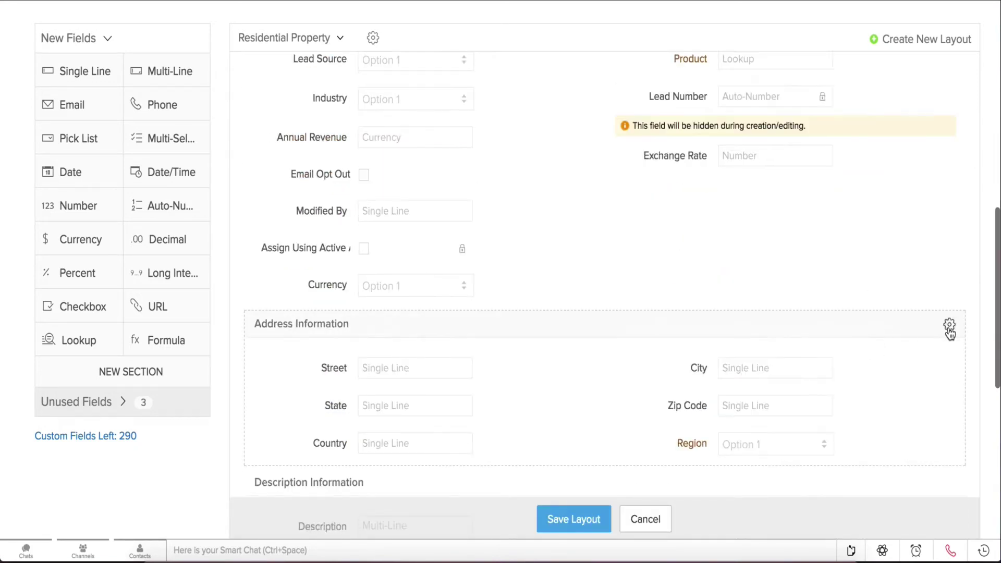
{"action": "left_click", "coordinate": [950, 333]}
{"action": "left_click", "coordinate": [925, 373]}
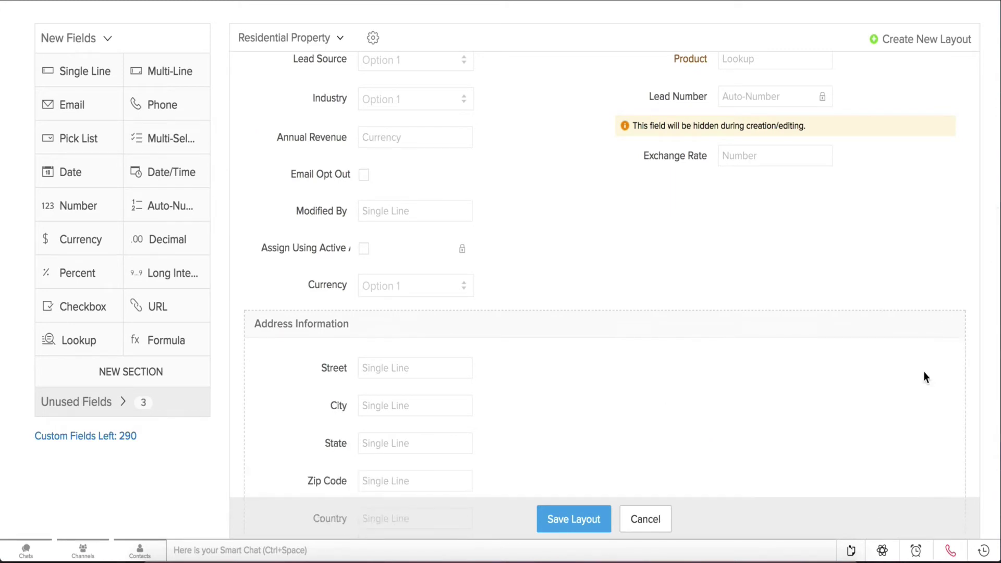
{"action": "left_click", "coordinate": [946, 327]}
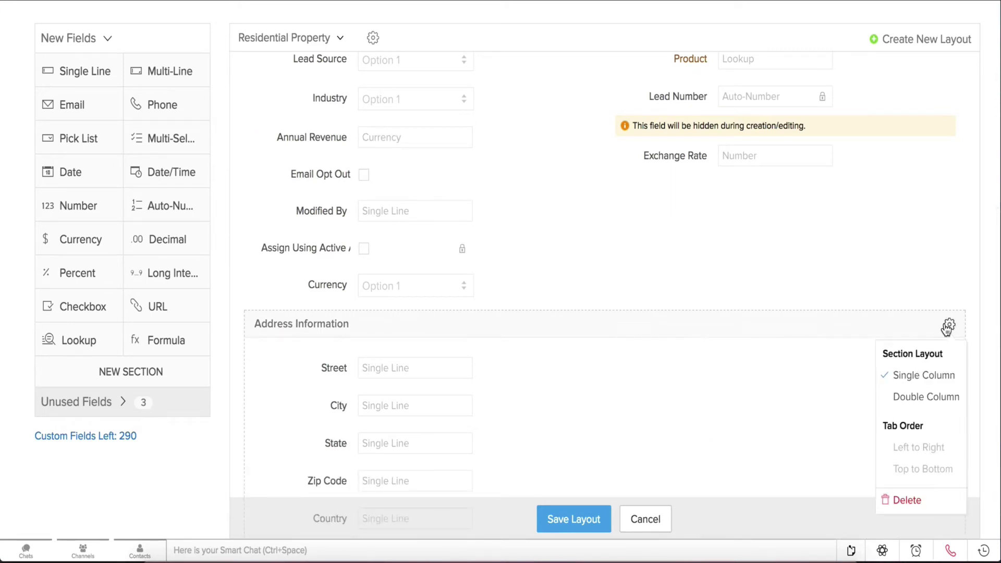
{"action": "left_click", "coordinate": [925, 399]}
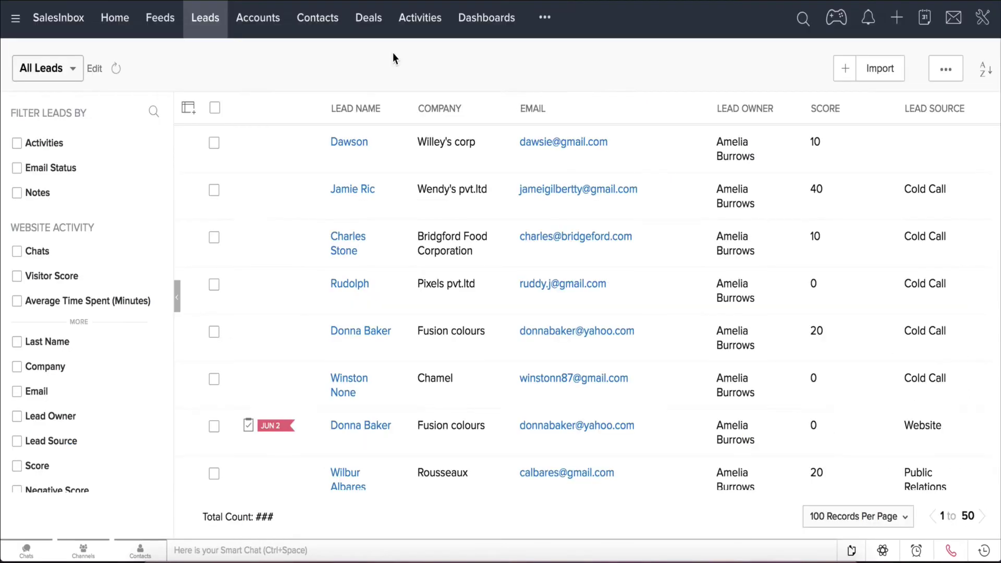
- On a lead record, move the Products related list up to third place
{"action": "left_click", "coordinate": [354, 156]}
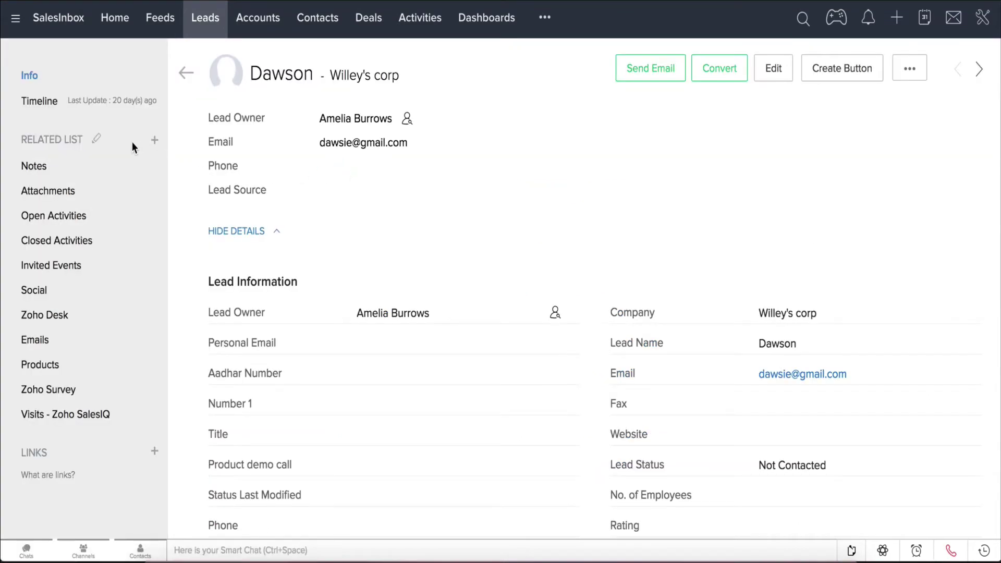
{"action": "left_click", "coordinate": [95, 144]}
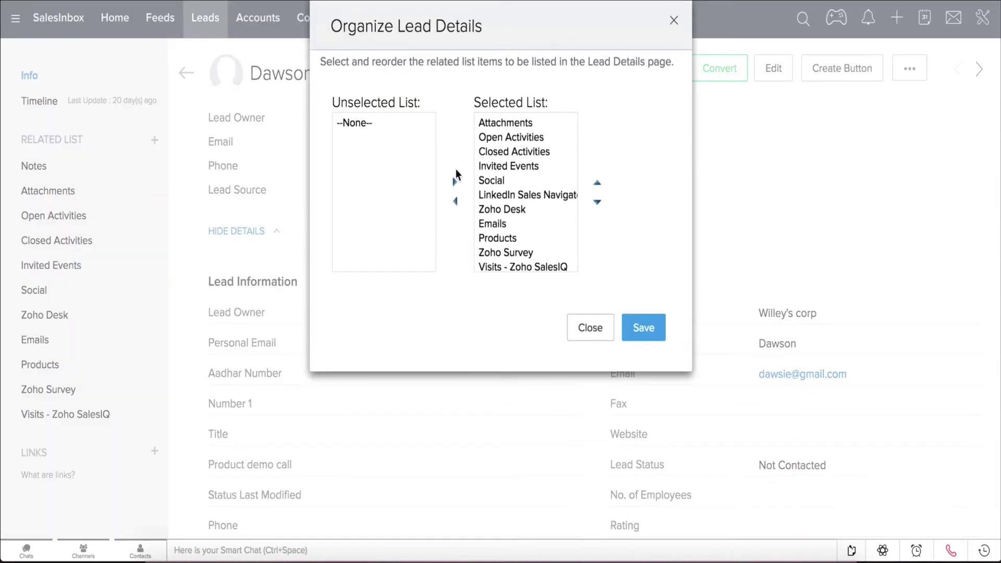
{"action": "left_click", "coordinate": [501, 240]}
{"action": "left_click", "coordinate": [596, 184]}
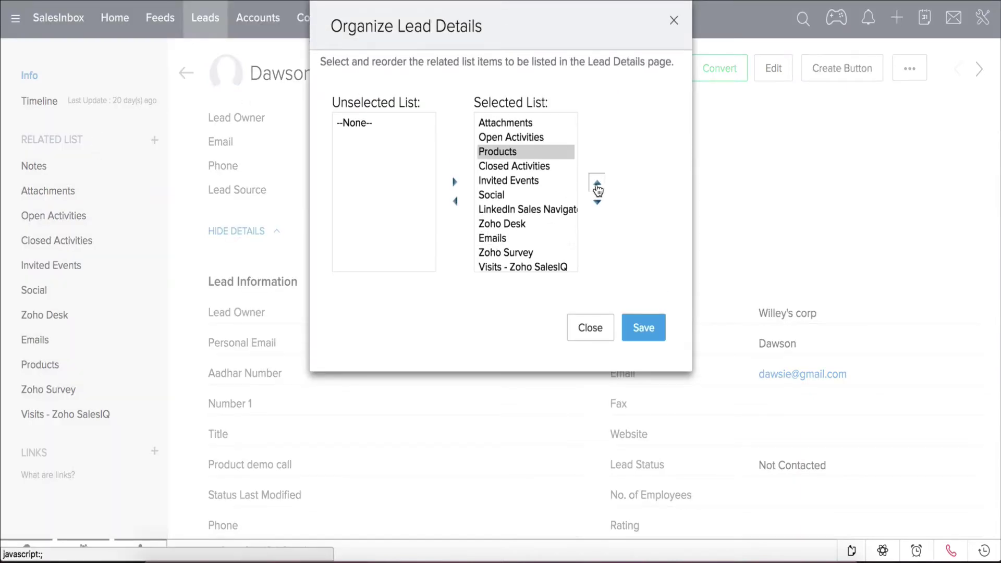
- Move LinkedIn Sales Navigator and Zoho Desk to the unselected related lists
{"action": "left_click", "coordinate": [511, 209]}
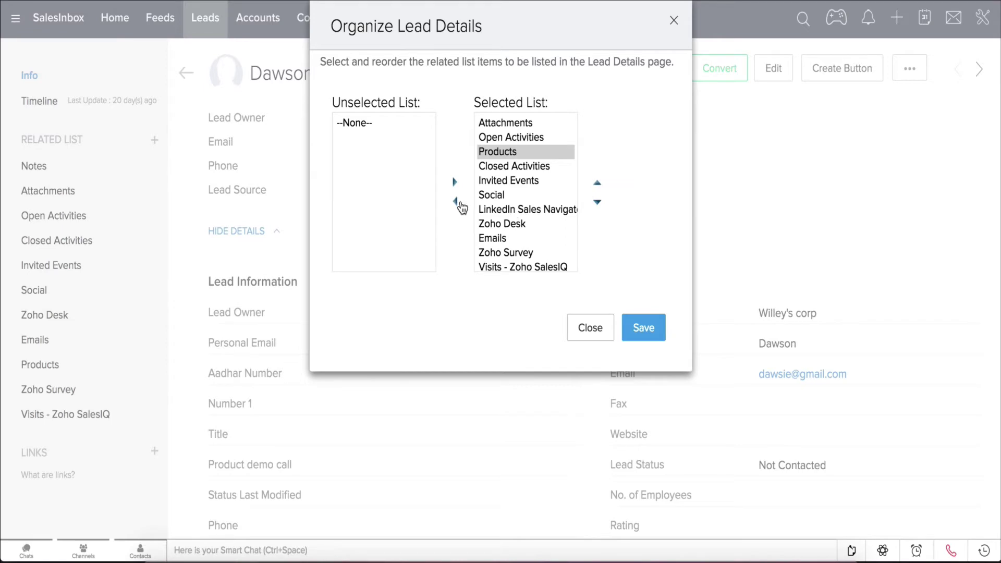
{"action": "left_click", "coordinate": [455, 202]}
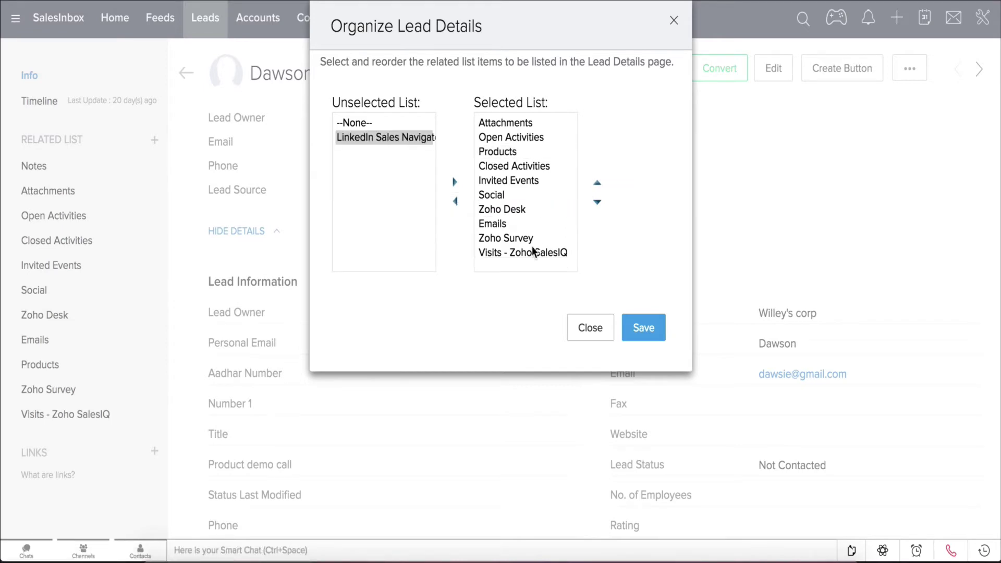
{"action": "left_click", "coordinate": [512, 210]}
{"action": "left_click", "coordinate": [455, 201]}
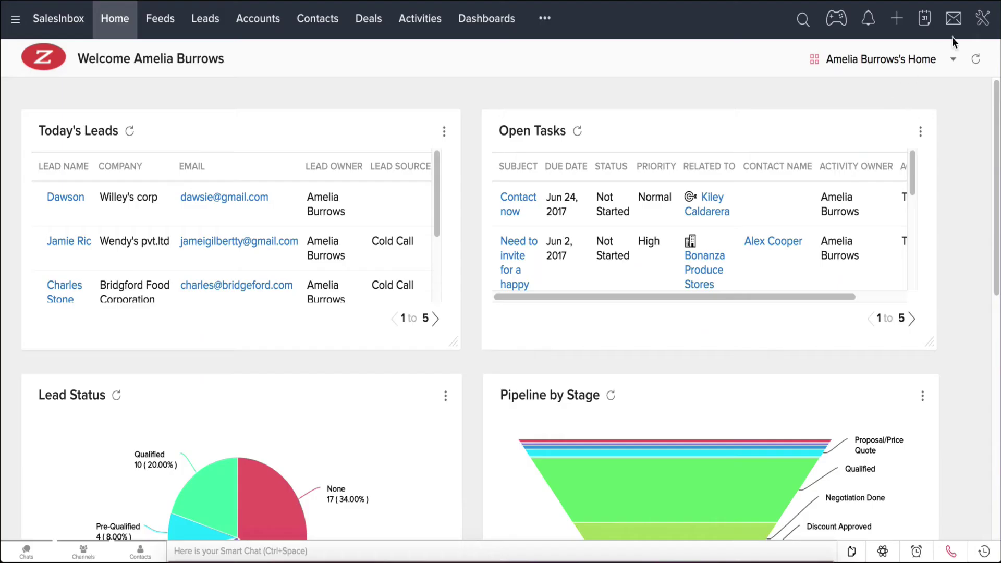
- Start a new Apartments module layout named 'Buyers and Sellers'
{"action": "left_click", "coordinate": [982, 26]}
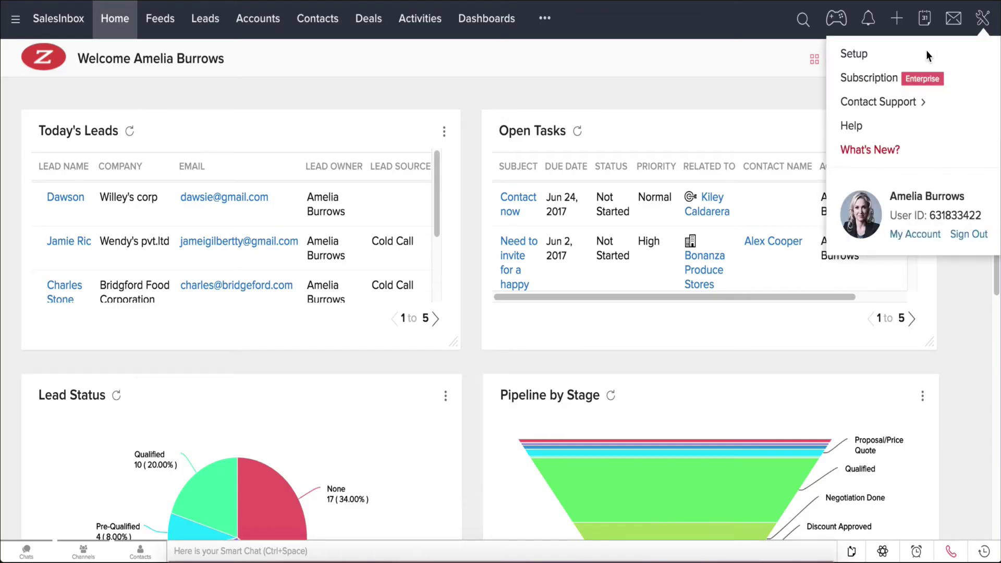
{"action": "left_click", "coordinate": [926, 50]}
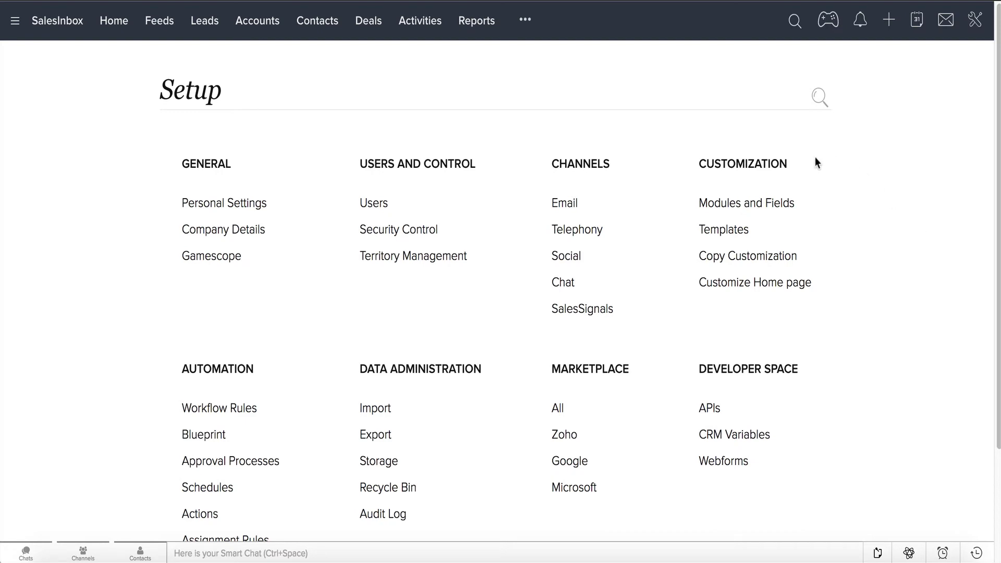
{"action": "left_click", "coordinate": [760, 205]}
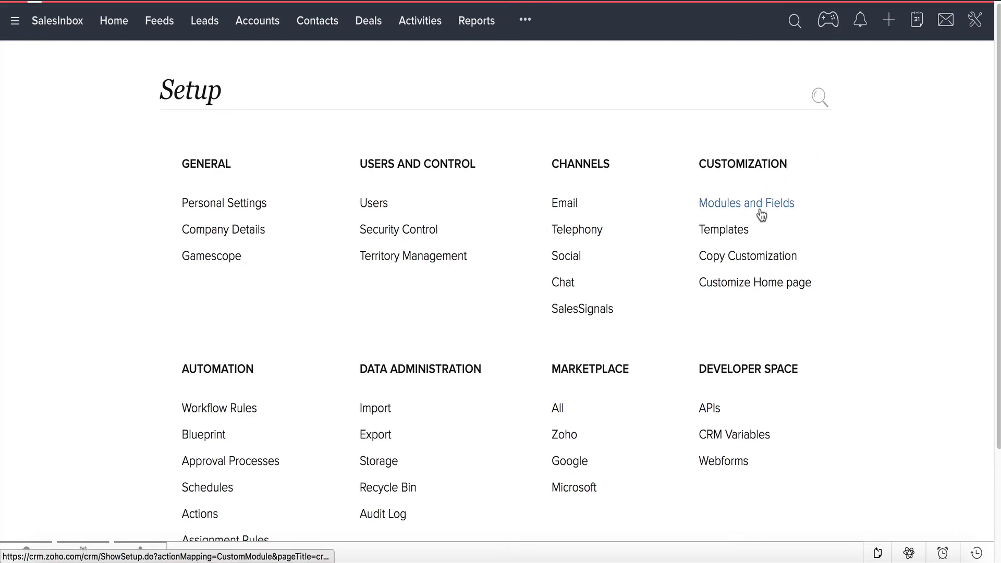
{"action": "scroll", "coordinate": [424, 360], "scroll_direction": "down", "scroll_amount": 4}
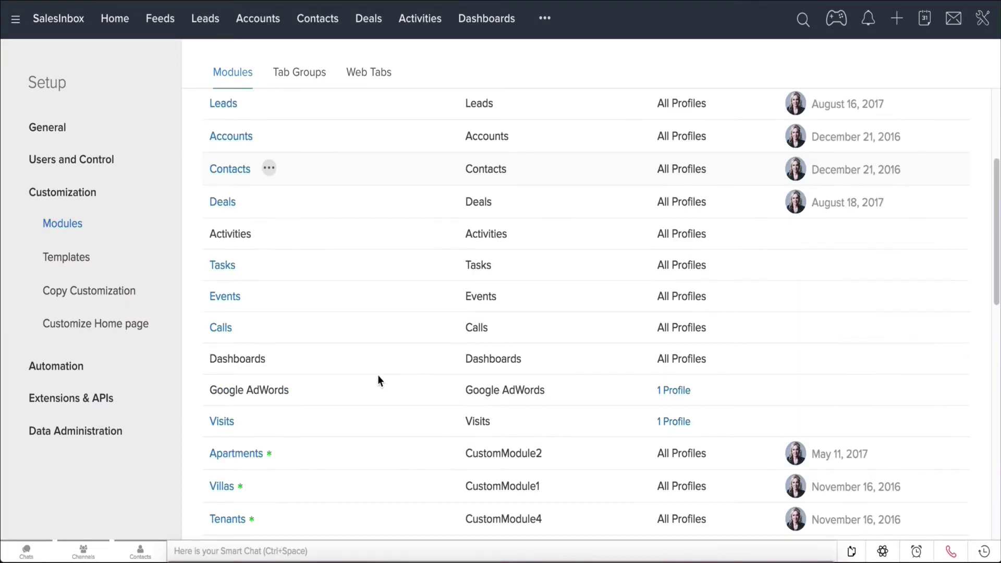
{"action": "scroll", "coordinate": [377, 378], "scroll_direction": "down", "scroll_amount": 1}
{"action": "left_click", "coordinate": [281, 424]}
{"action": "left_click", "coordinate": [315, 423]}
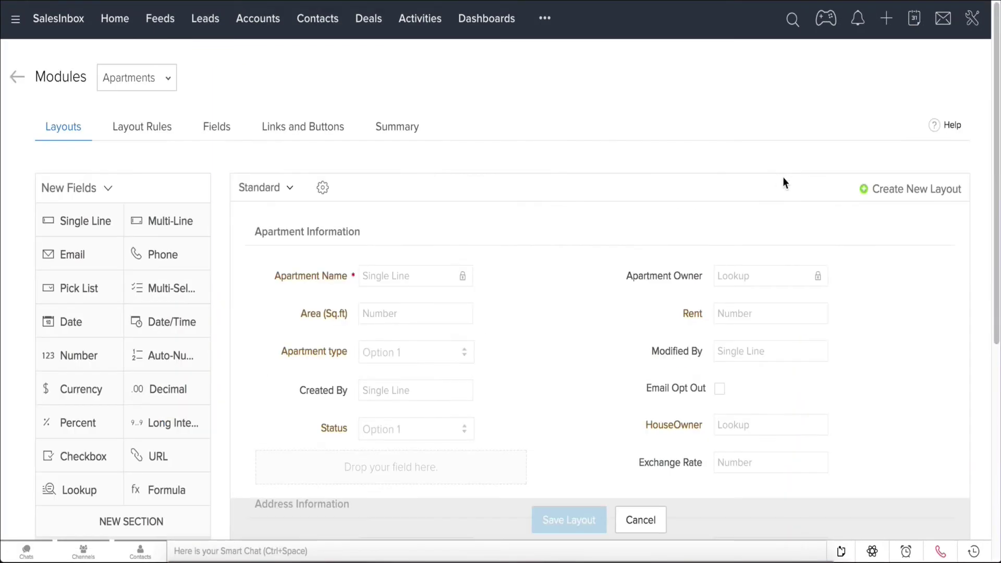
{"action": "left_click", "coordinate": [881, 202]}
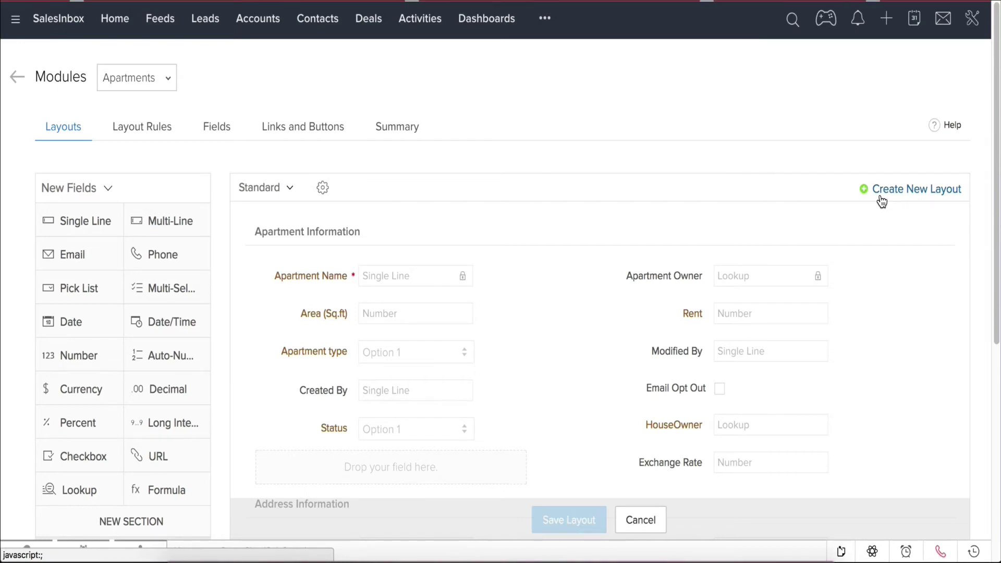
{"action": "type", "text": "Buy"}
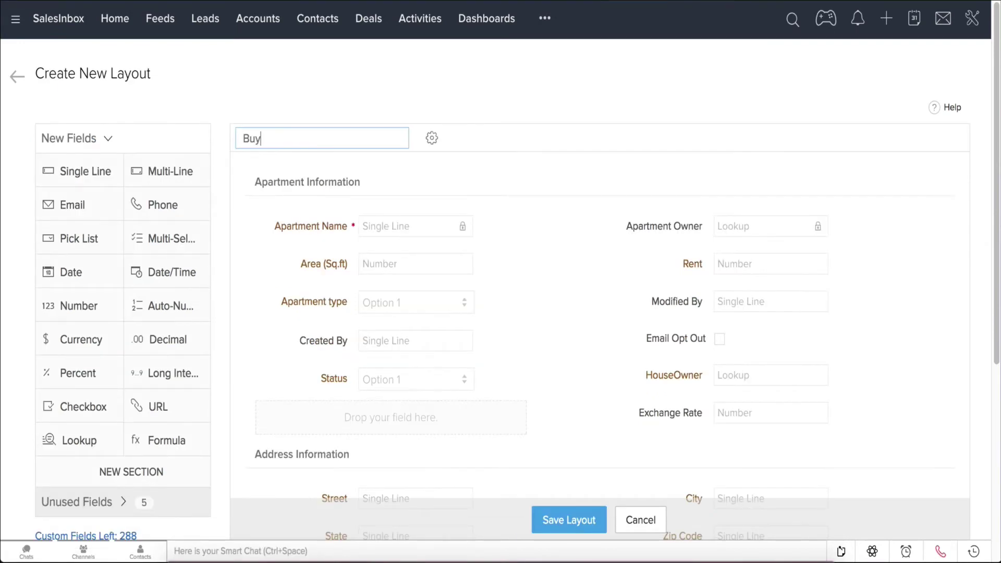
{"action": "type", "text": "ers and Sellers"}
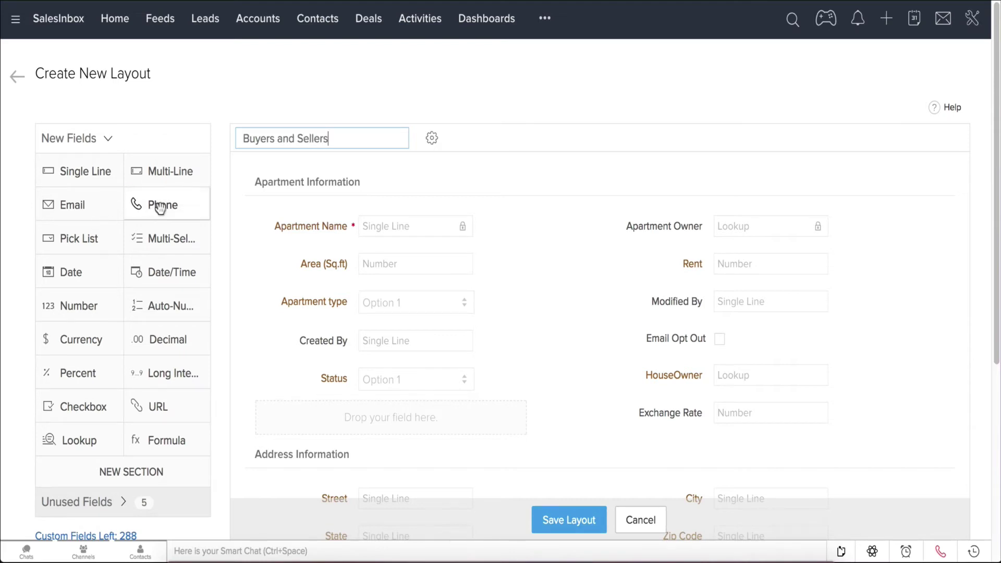
- Add a Phone field and a Date field below Apartment Name and save the layout
{"action": "left_click_drag", "start_coordinate": [156, 204], "coordinate": [336, 269]}
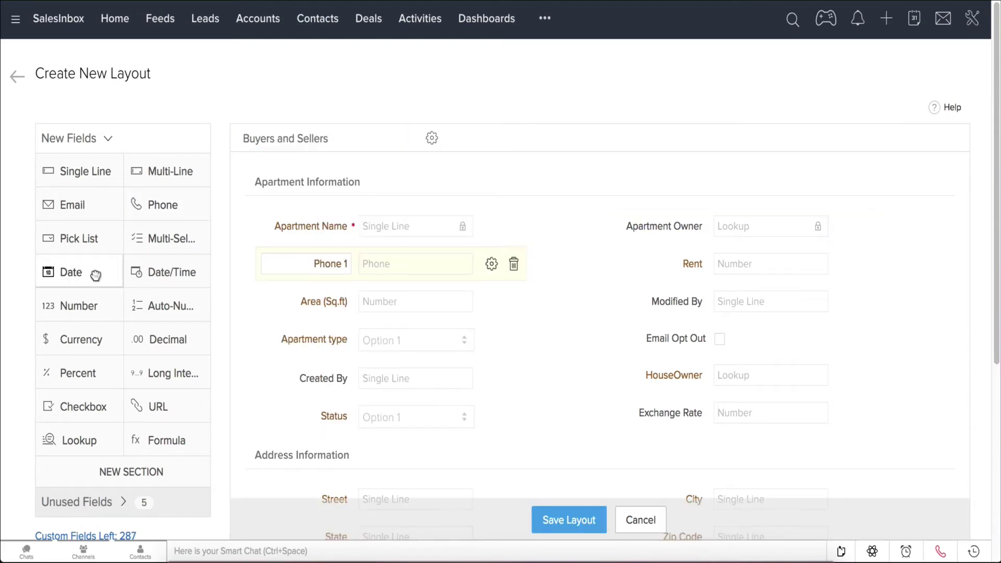
{"action": "left_click_drag", "start_coordinate": [97, 272], "coordinate": [351, 306]}
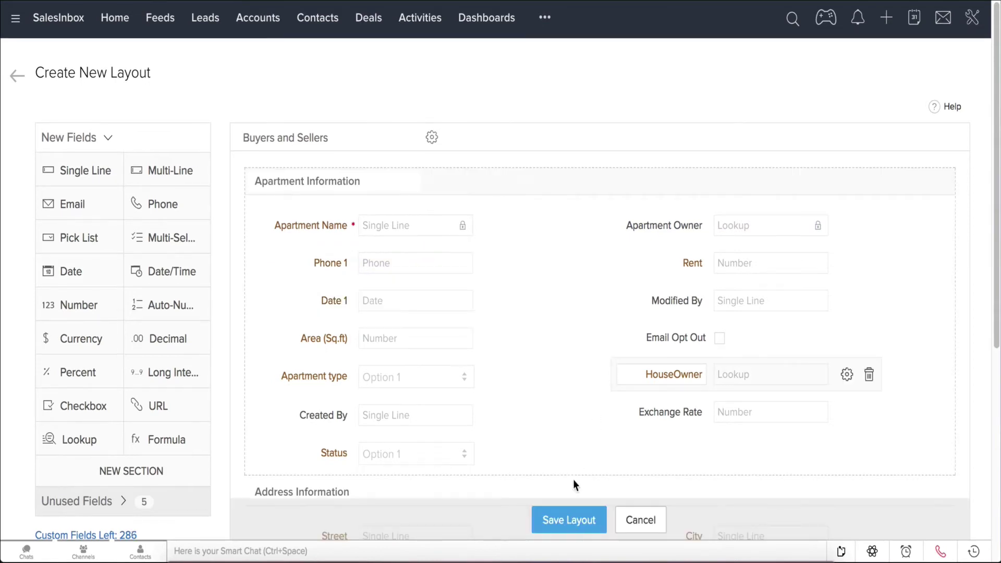
{"action": "scroll", "coordinate": [574, 485], "scroll_direction": "down", "scroll_amount": 2}
{"action": "left_click", "coordinate": [582, 523]}
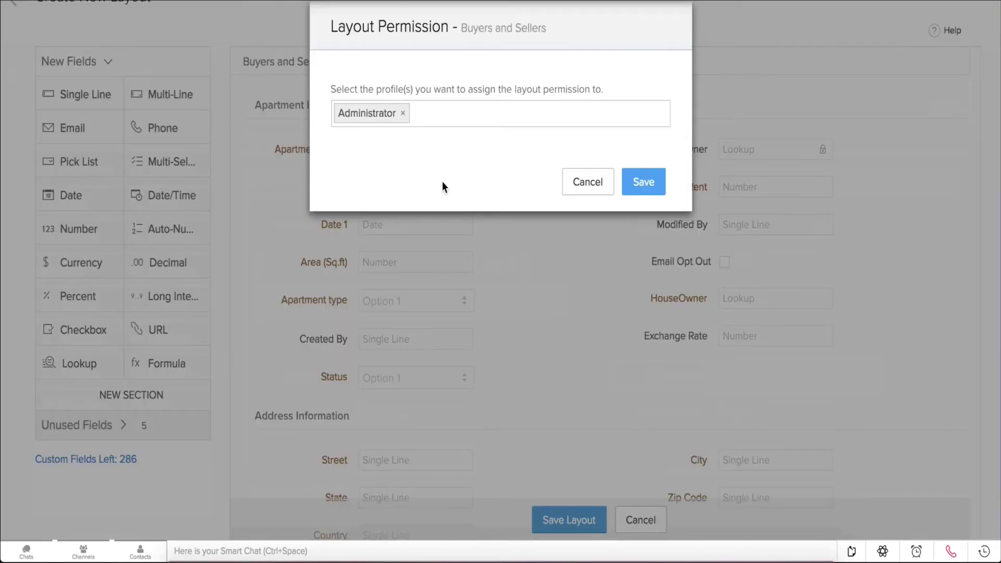
- Give the Administrator and Sales Staff profiles access to the layout and save
{"action": "left_click", "coordinate": [495, 118]}
{"action": "left_click", "coordinate": [389, 151]}
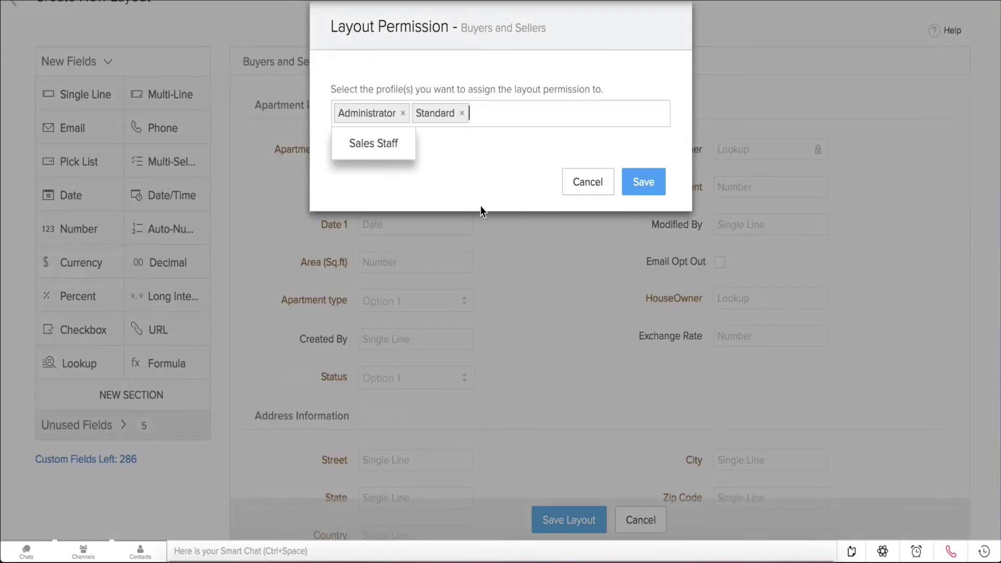
{"action": "left_click", "coordinate": [471, 186]}
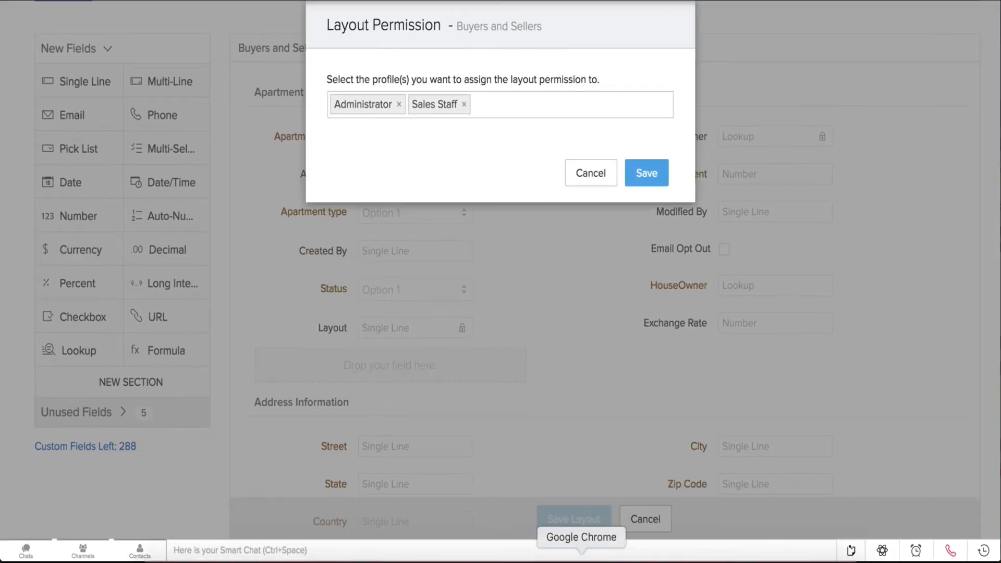
{"action": "left_click", "coordinate": [645, 174]}
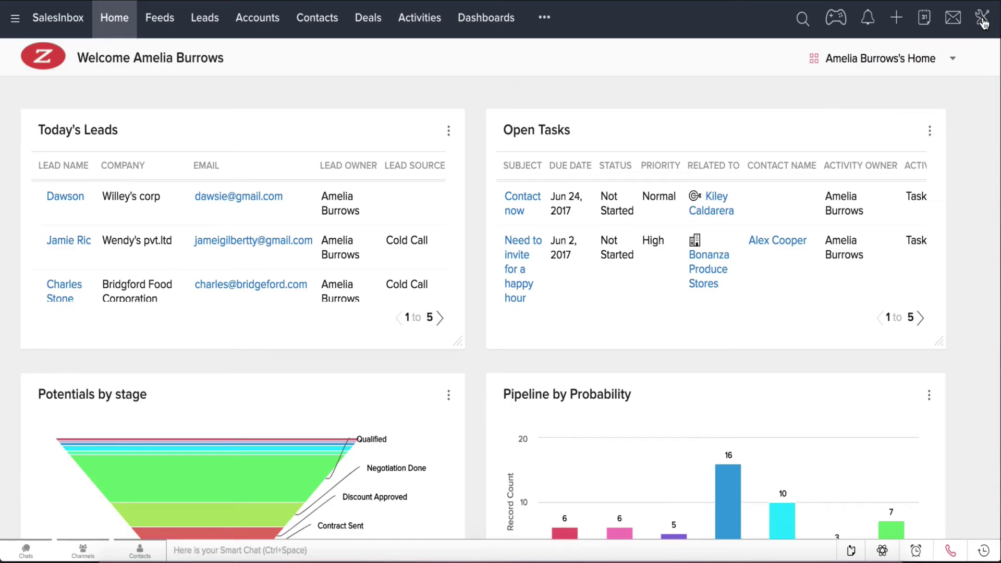
- Create a blank Leads email template named 'Welcome email' with subject 'Welcome to Zylker!'
{"action": "left_click", "coordinate": [983, 22]}
{"action": "left_click", "coordinate": [913, 54]}
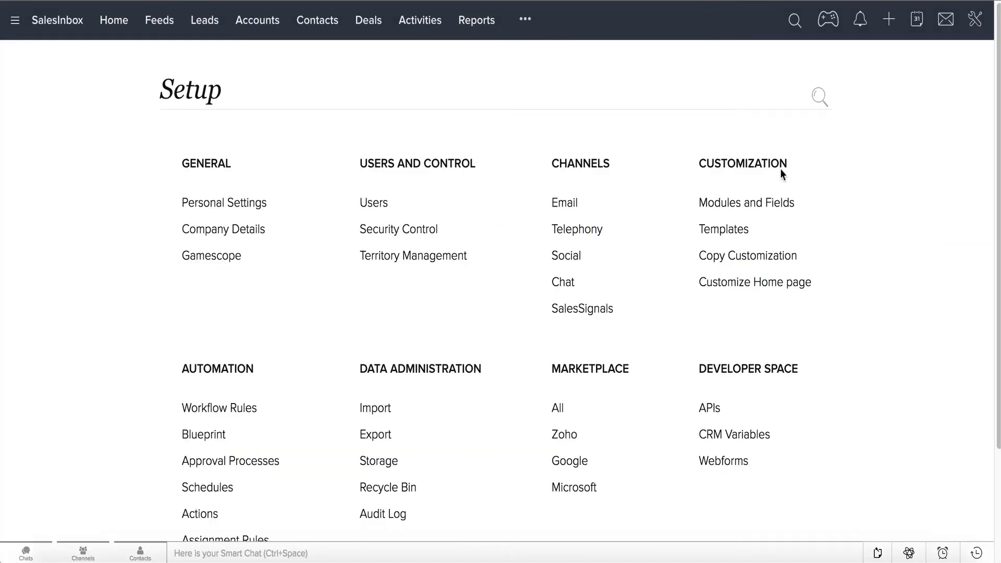
{"action": "left_click", "coordinate": [748, 233]}
{"action": "left_click", "coordinate": [280, 130]}
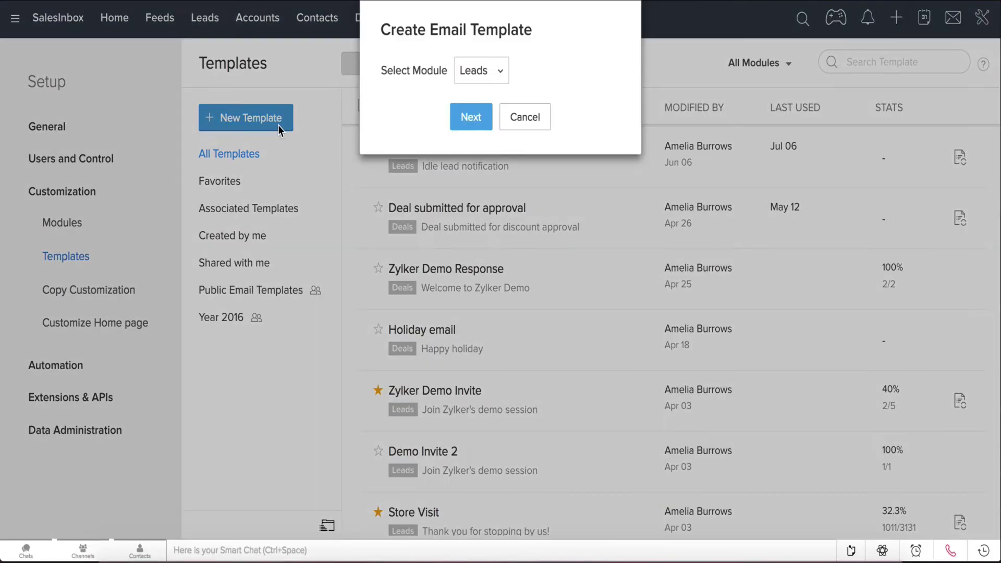
{"action": "left_click", "coordinate": [498, 72]}
{"action": "left_click", "coordinate": [496, 102]}
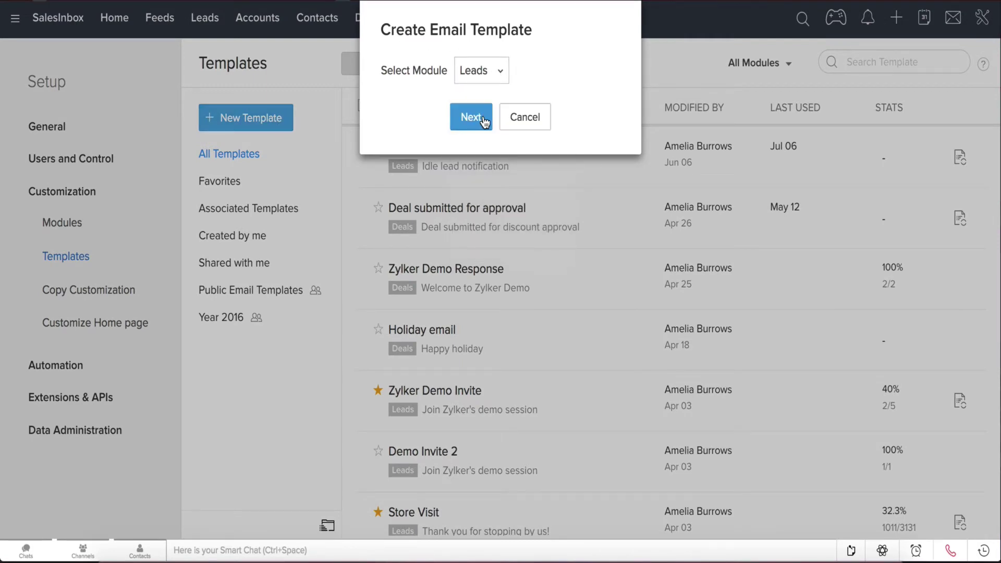
{"action": "left_click", "coordinate": [484, 121]}
{"action": "mouse_move", "coordinate": [264, 306]}
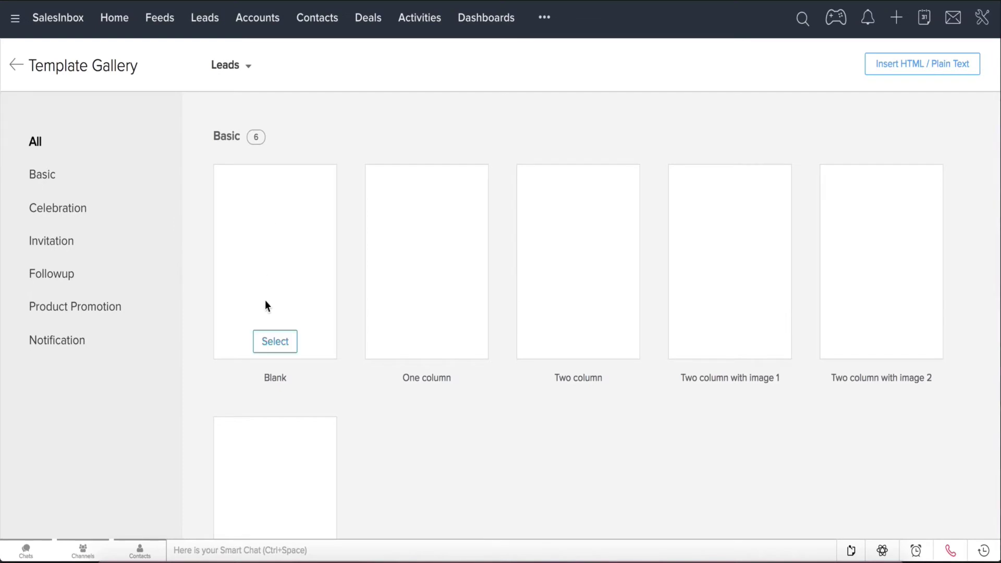
{"action": "left_click", "coordinate": [272, 345]}
{"action": "type", "text": "Welcome email"}
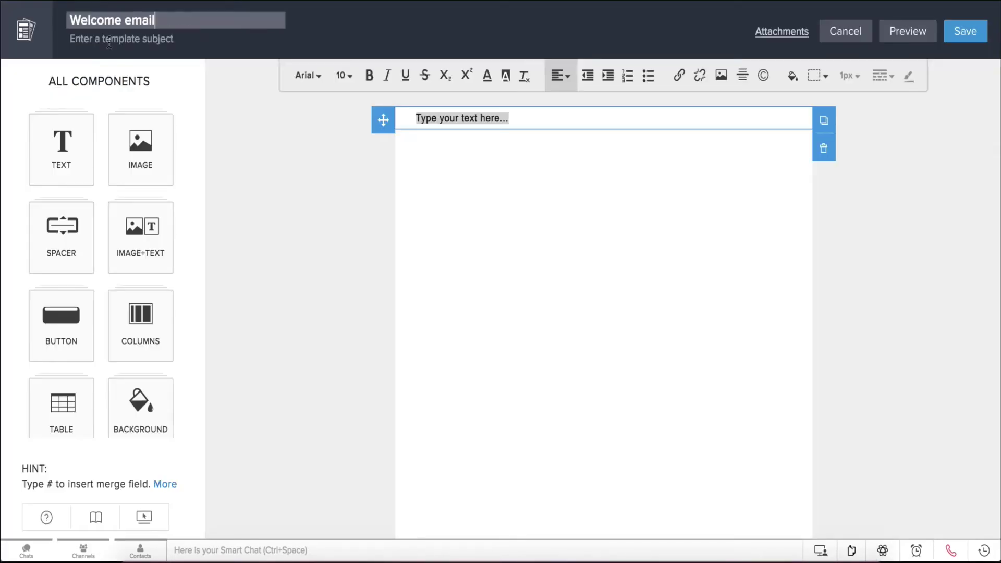
{"action": "key", "text": "Tab"}
{"action": "type", "text": "Welcome to Zylker"}
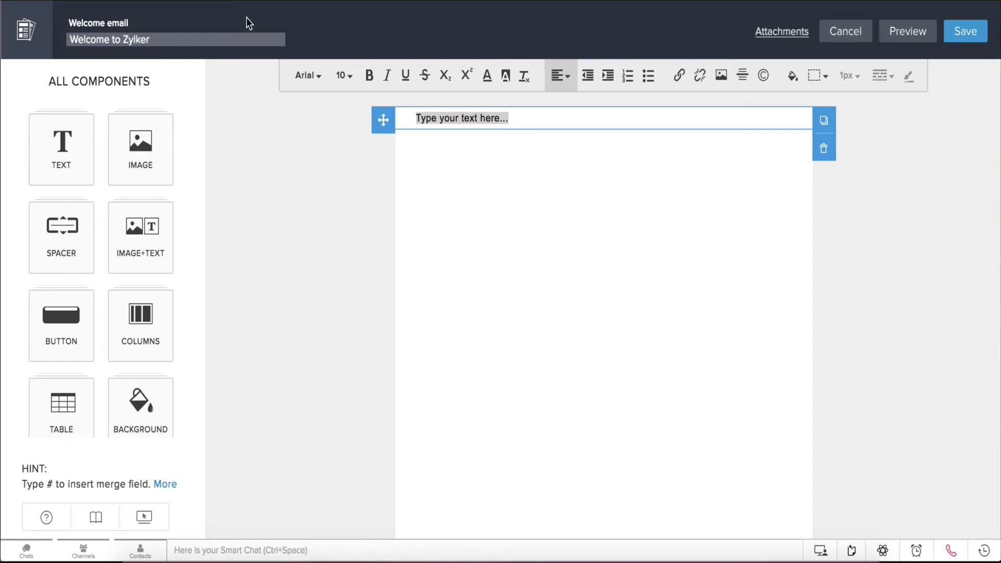
{"action": "type", "text": "!"}
- Add an image block to the body showing the uploaded welcome.jpeg banner
{"action": "left_click_drag", "start_coordinate": [141, 150], "coordinate": [646, 142]}
{"action": "left_click", "coordinate": [604, 297]}
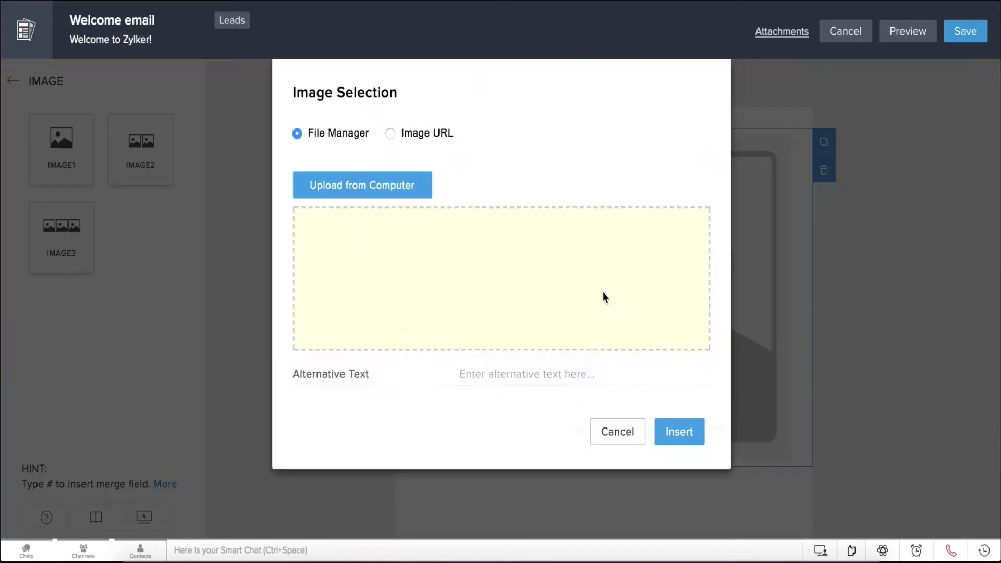
{"action": "left_click", "coordinate": [389, 187]}
{"action": "scroll", "coordinate": [559, 156], "scroll_direction": "up", "scroll_amount": 2}
{"action": "left_click", "coordinate": [602, 99]}
{"action": "left_click", "coordinate": [714, 336]}
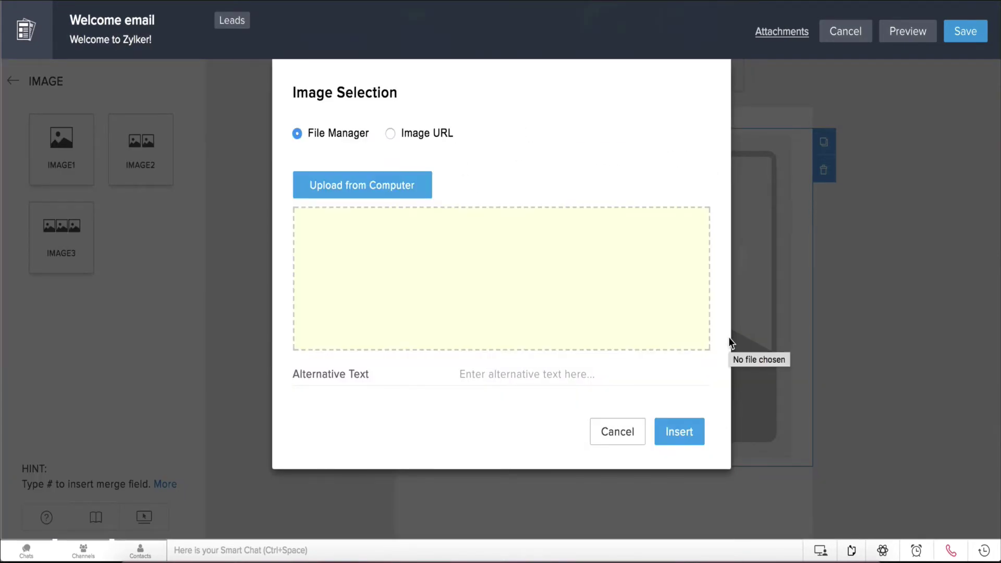
{"action": "left_click", "coordinate": [680, 431]}
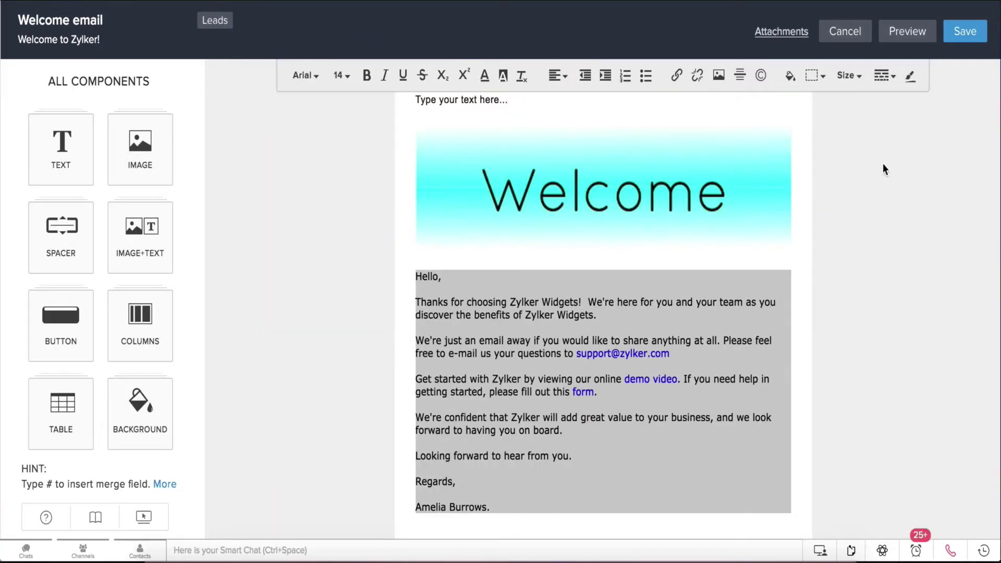
- Save the template into the Public Email Templates folder
{"action": "left_click", "coordinate": [965, 32]}
{"action": "left_click", "coordinate": [514, 116]}
{"action": "left_click", "coordinate": [496, 151]}
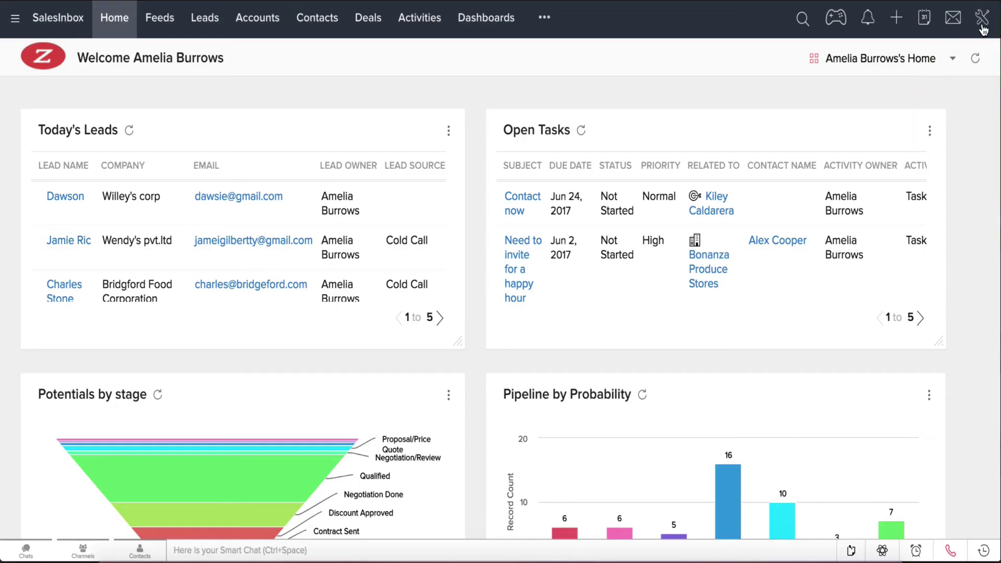
- Open Setup's Copy Customization page and start entering the customer's e-mail in User Email
{"action": "left_click", "coordinate": [983, 30]}
{"action": "left_click", "coordinate": [919, 62]}
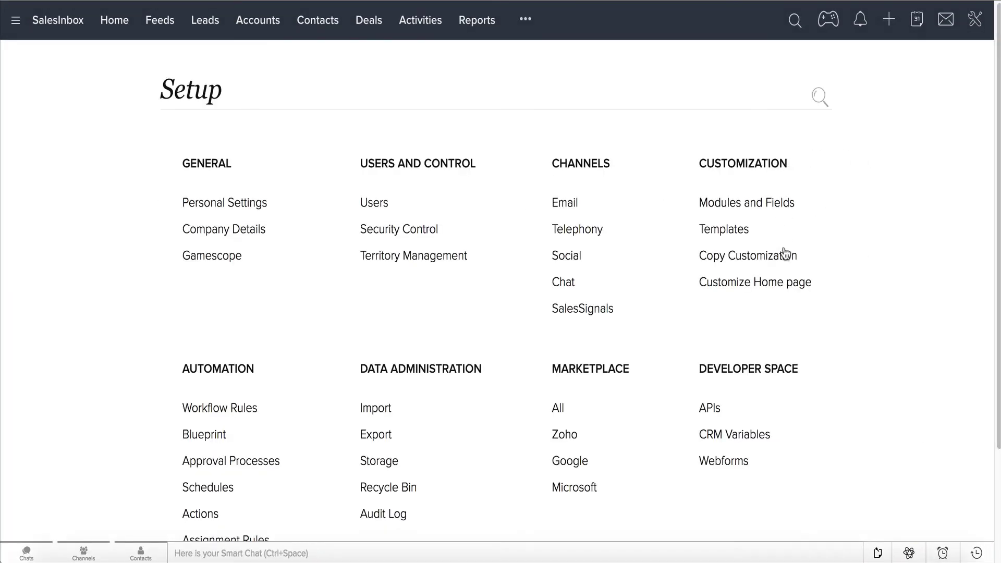
{"action": "left_click", "coordinate": [786, 261]}
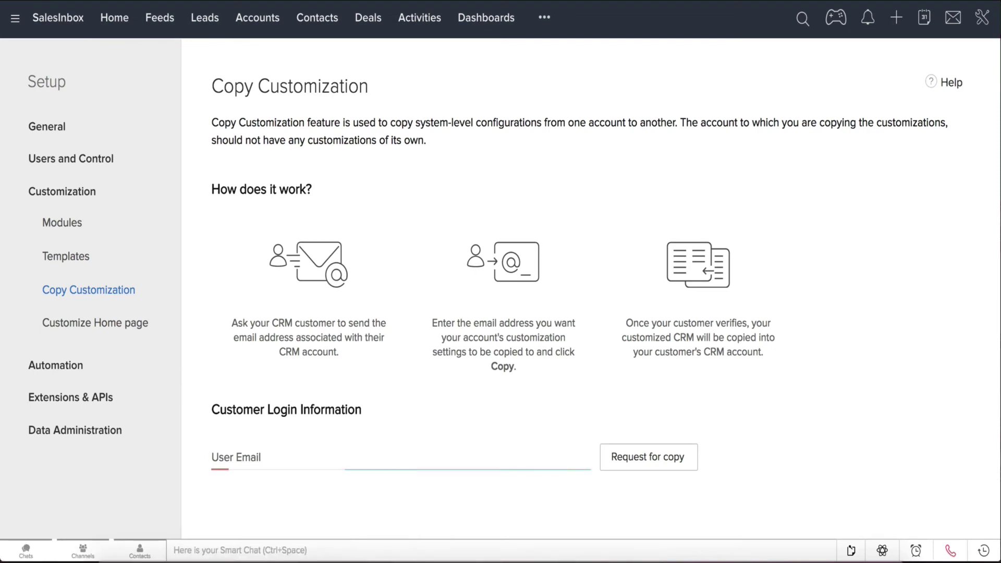
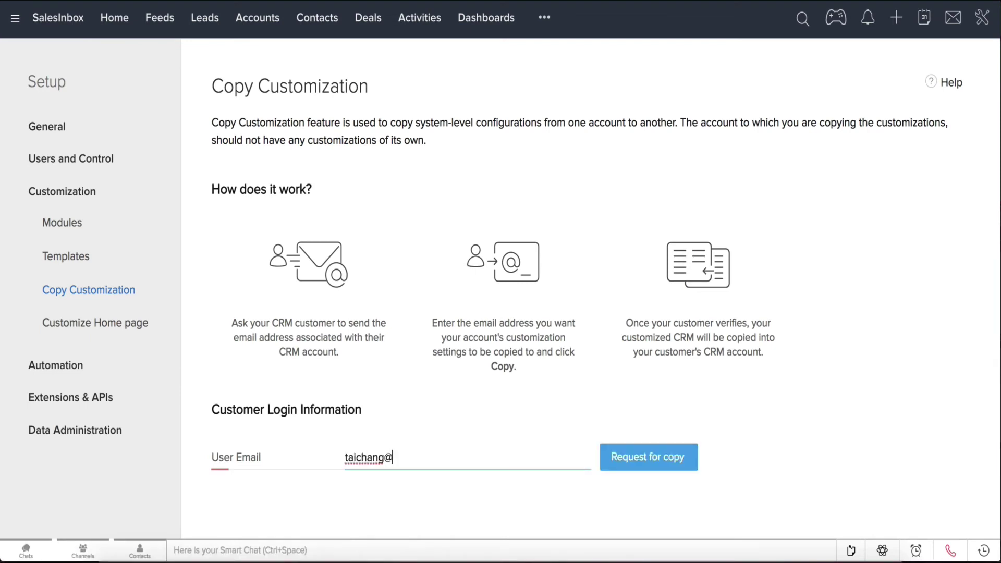
- Send the copy request, then confirm it through the 'here' link in the Gmail confirmation email
{"action": "left_click", "coordinate": [626, 463]}
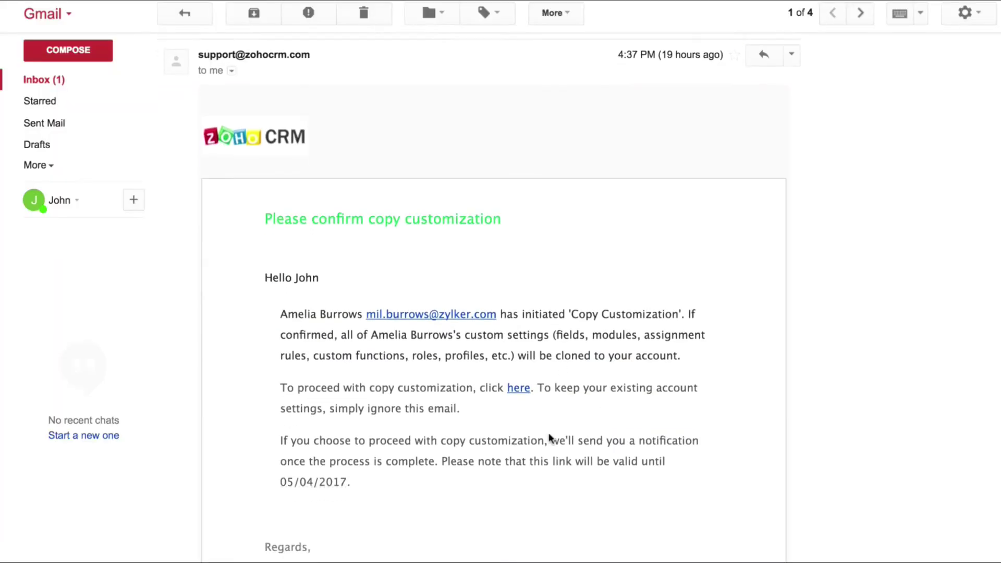
{"action": "scroll", "coordinate": [556, 436], "scroll_direction": "down", "scroll_amount": 1}
{"action": "scroll", "coordinate": [549, 434], "scroll_direction": "down", "scroll_amount": 1}
{"action": "scroll", "coordinate": [550, 438], "scroll_direction": "down", "scroll_amount": 2}
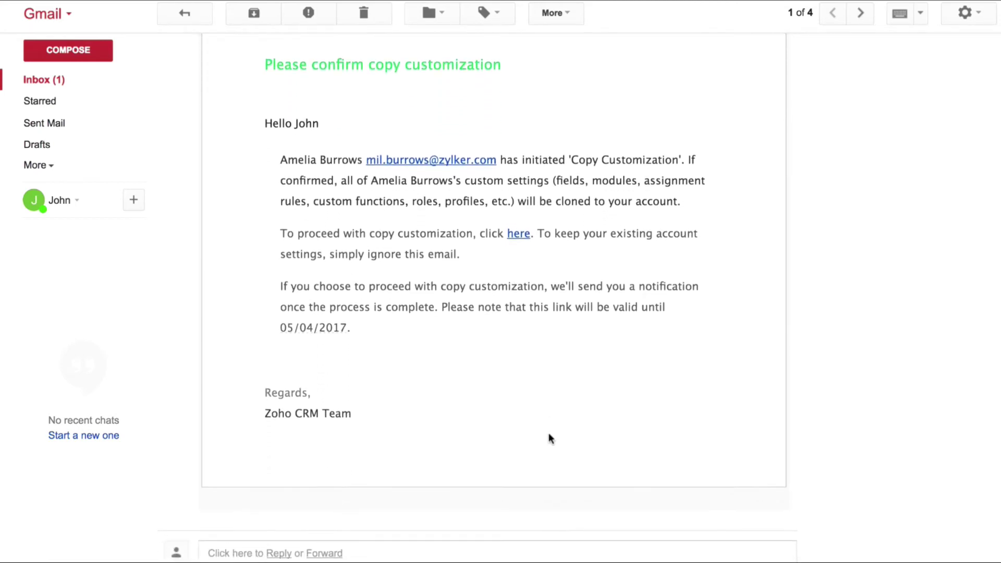
{"action": "left_click", "coordinate": [519, 234]}
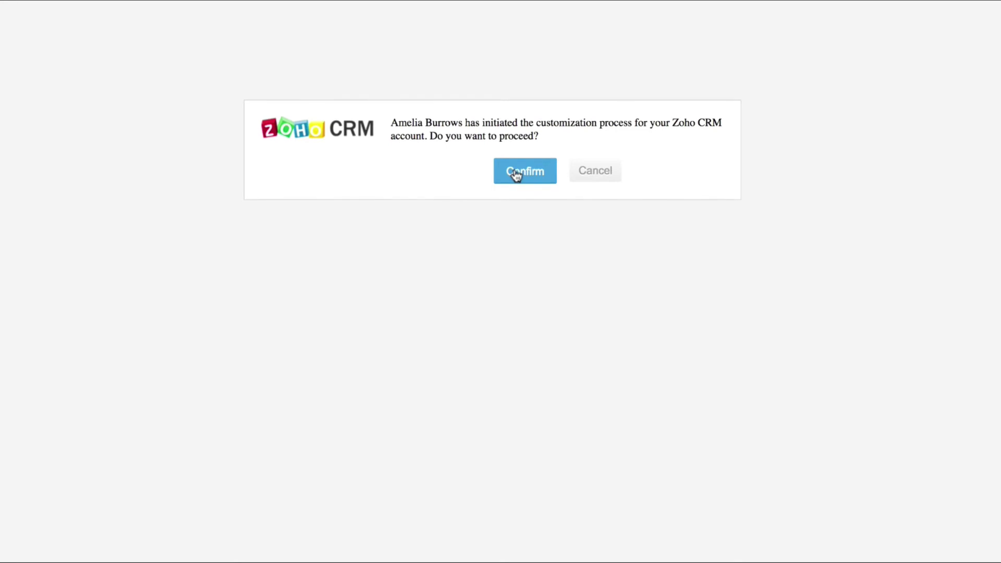
{"action": "left_click", "coordinate": [516, 176]}
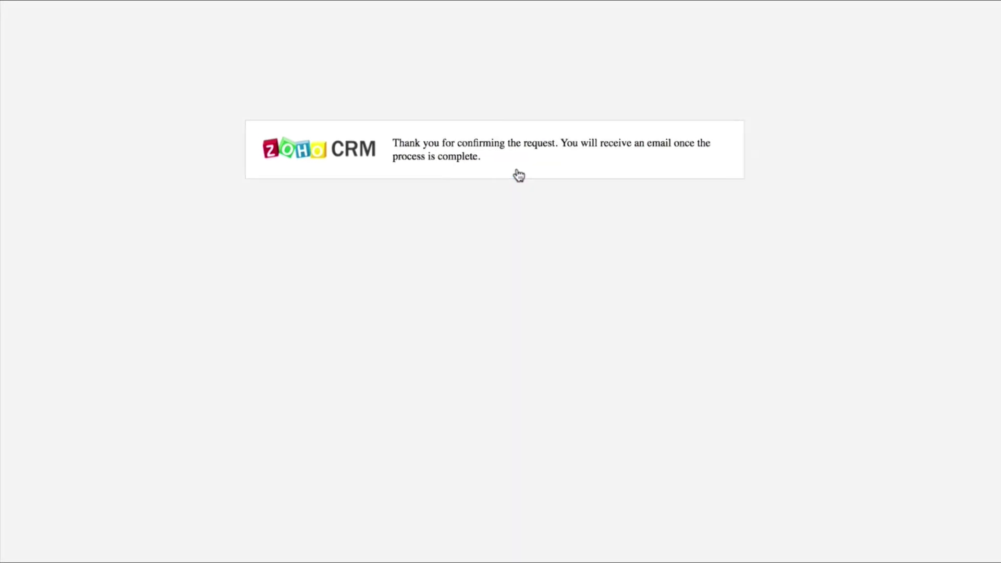
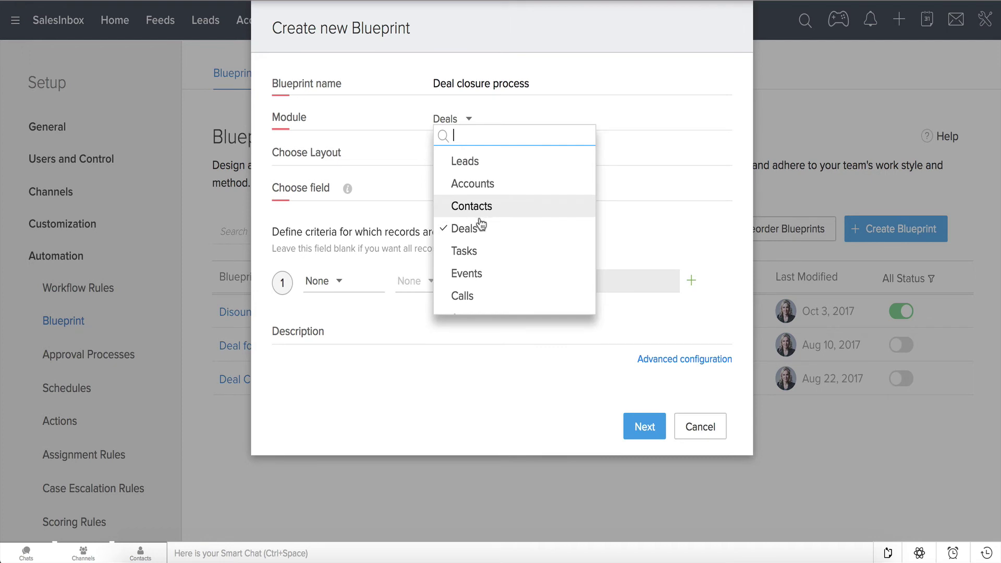
- Keep Deals as the module and base the blueprint on the Standard layout's Stage field
{"action": "left_click", "coordinate": [480, 224]}
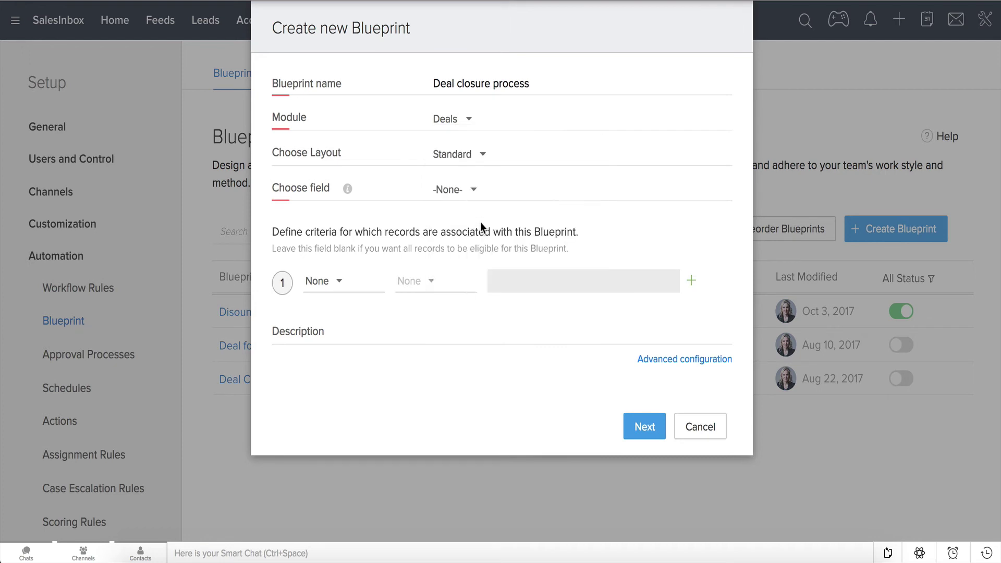
{"action": "left_click", "coordinate": [481, 161]}
{"action": "left_click", "coordinate": [481, 178]}
{"action": "left_click", "coordinate": [475, 193]}
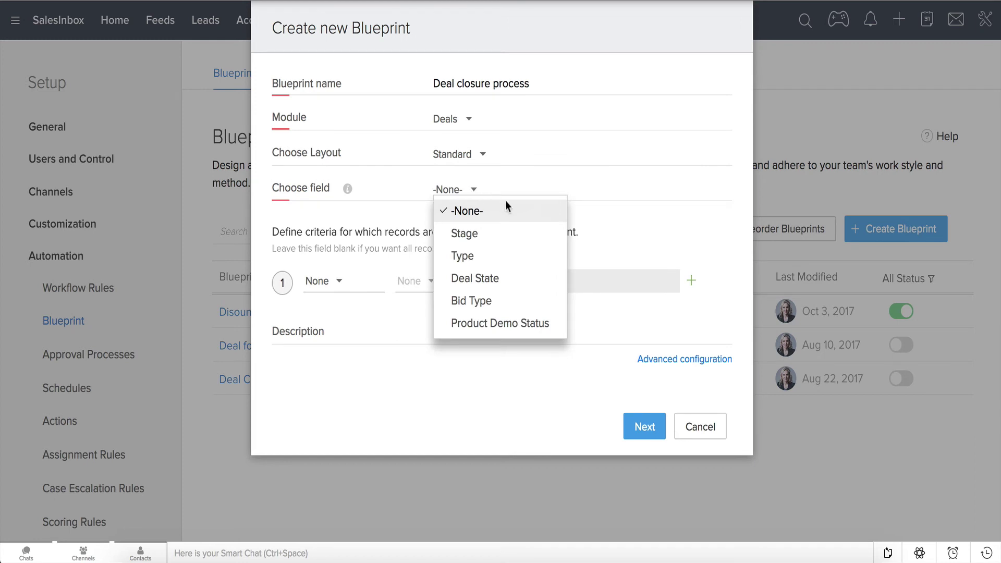
{"action": "left_click", "coordinate": [503, 243]}
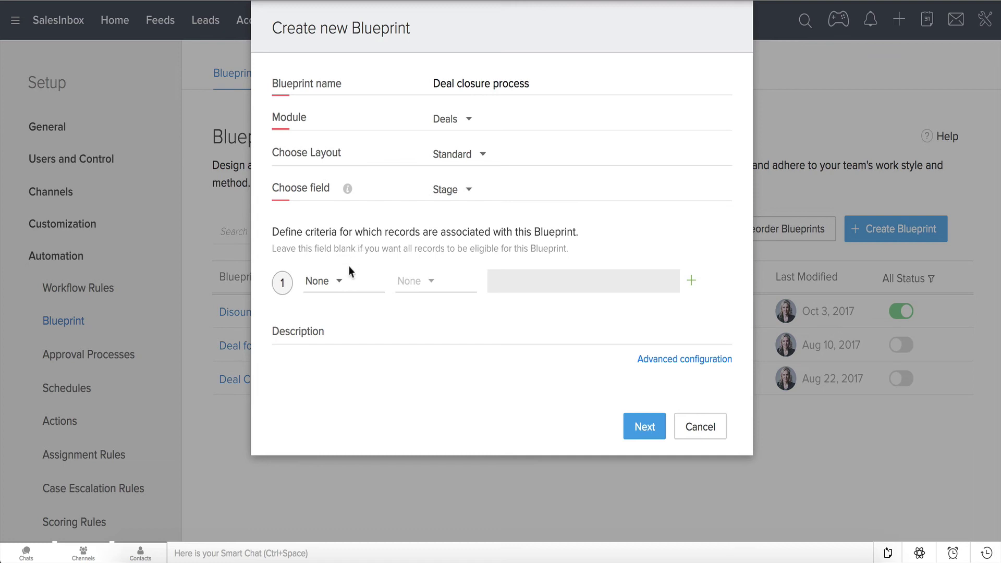
- Add the entry criterion Amount >= 50000 and proceed to the state editor
{"action": "left_click", "coordinate": [342, 285]}
{"action": "type", "text": "am"}
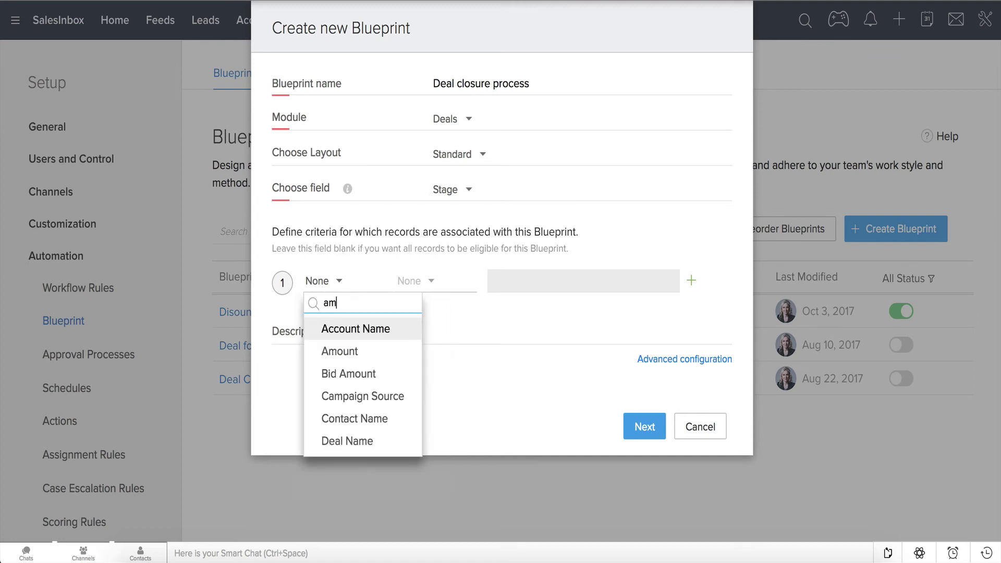
{"action": "left_click", "coordinate": [358, 352]}
{"action": "left_click", "coordinate": [411, 299]}
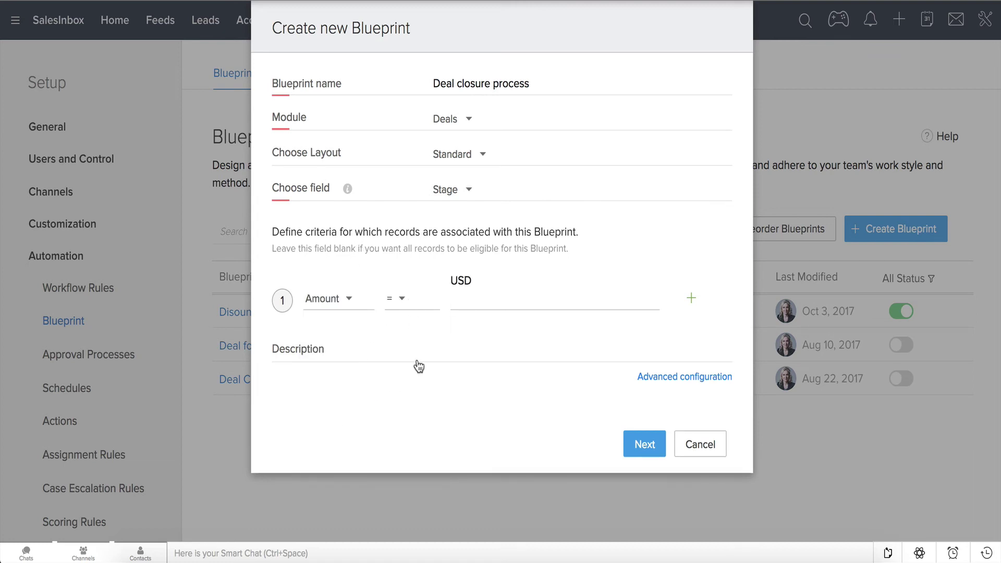
{"action": "left_click", "coordinate": [429, 438]}
{"action": "left_click", "coordinate": [513, 299]}
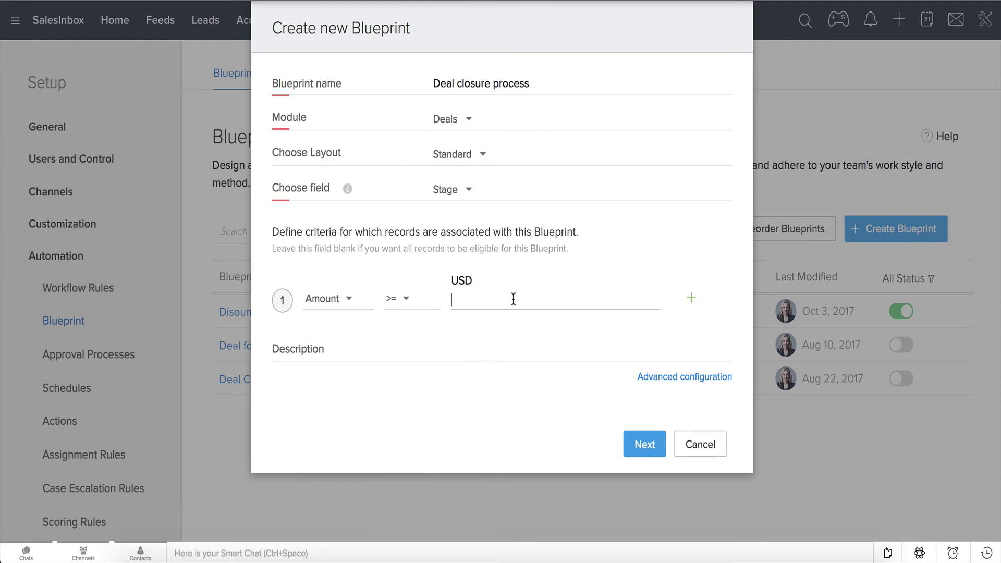
{"action": "type", "text": "50000"}
{"action": "left_click", "coordinate": [644, 446]}
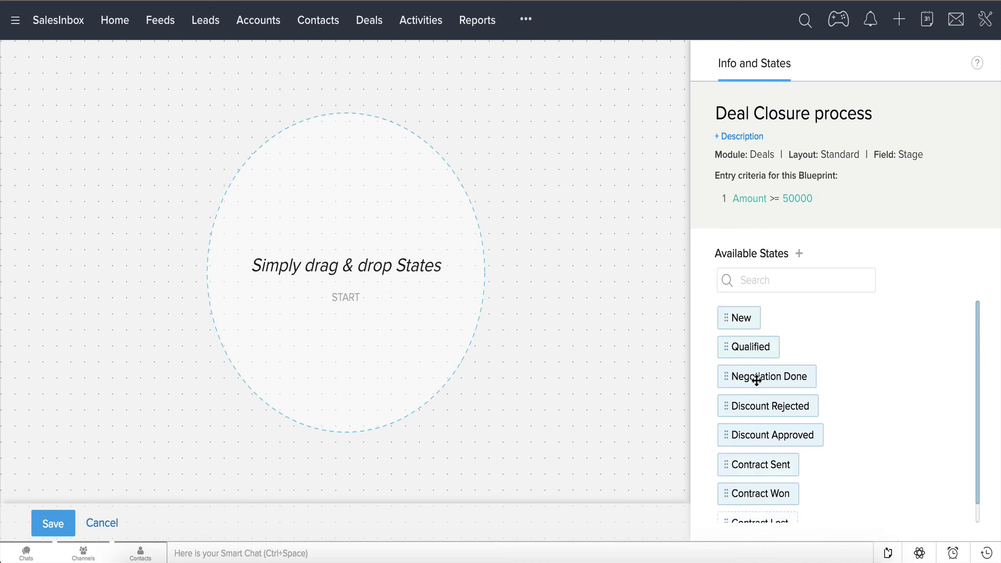
- Place New, Qualified, Negotiation Done, both discount states, Contract Sent, Contract Won and Contract Lost on the canvas
{"action": "left_click_drag", "start_coordinate": [741, 317], "coordinate": [342, 137]}
{"action": "left_click_drag", "start_coordinate": [768, 291], "coordinate": [337, 301]}
{"action": "left_click_drag", "start_coordinate": [766, 288], "coordinate": [131, 360]}
{"action": "left_click_drag", "start_coordinate": [767, 285], "coordinate": [319, 396]}
{"action": "left_click_drag", "start_coordinate": [756, 285], "coordinate": [117, 453]}
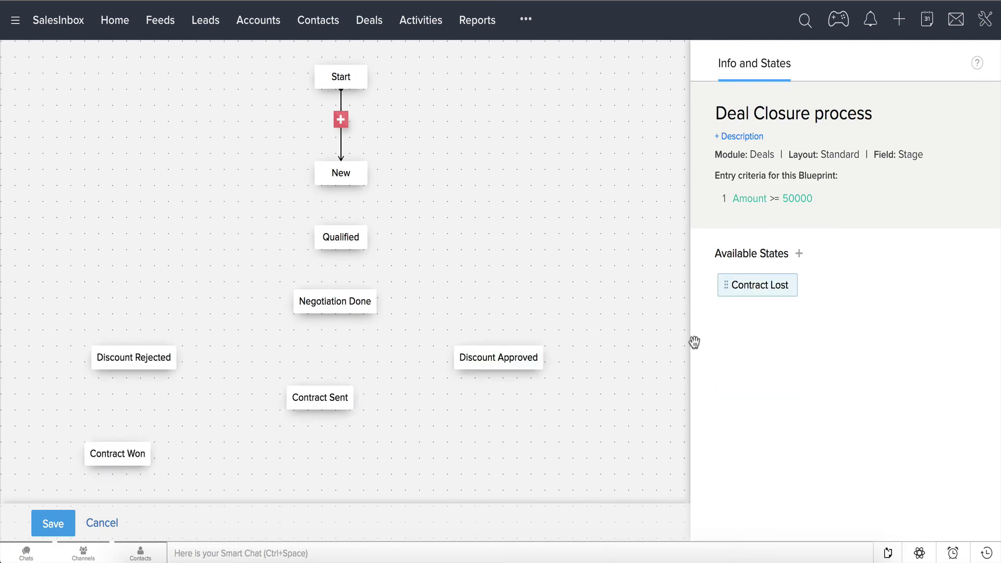
{"action": "left_click_drag", "start_coordinate": [756, 314], "coordinate": [487, 452]}
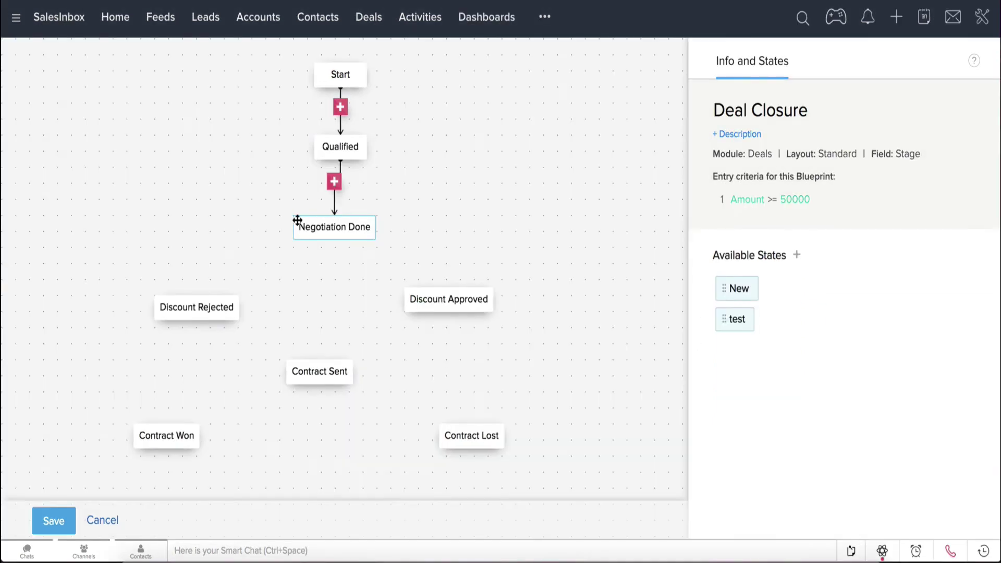
- Connect Negotiation Done with the discount states, Discount Approved to Contract Sent, and Contract Sent to Won/Lost
{"action": "left_click_drag", "start_coordinate": [293, 223], "coordinate": [197, 293]}
{"action": "mouse_move", "coordinate": [378, 227]}
{"action": "left_mouse_down"}
{"action": "mouse_move", "coordinate": [466, 254]}
{"action": "mouse_move", "coordinate": [467, 287]}
{"action": "left_mouse_up"}
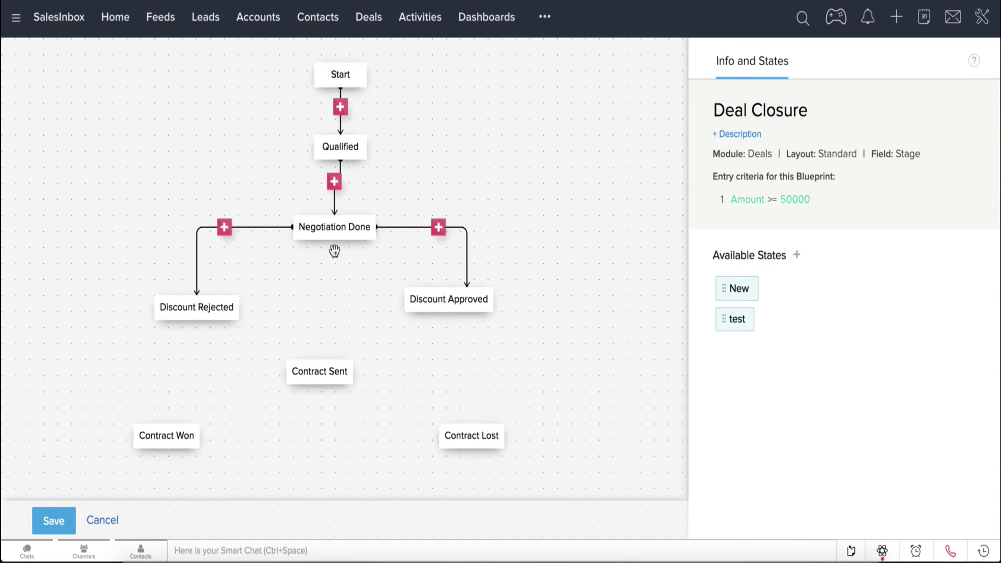
{"action": "left_click_drag", "start_coordinate": [334, 242], "coordinate": [319, 359]}
{"action": "left_click_drag", "start_coordinate": [241, 308], "coordinate": [305, 250]}
{"action": "left_click_drag", "start_coordinate": [178, 410], "coordinate": [166, 423]}
{"action": "left_click_drag", "start_coordinate": [355, 372], "coordinate": [485, 424]}
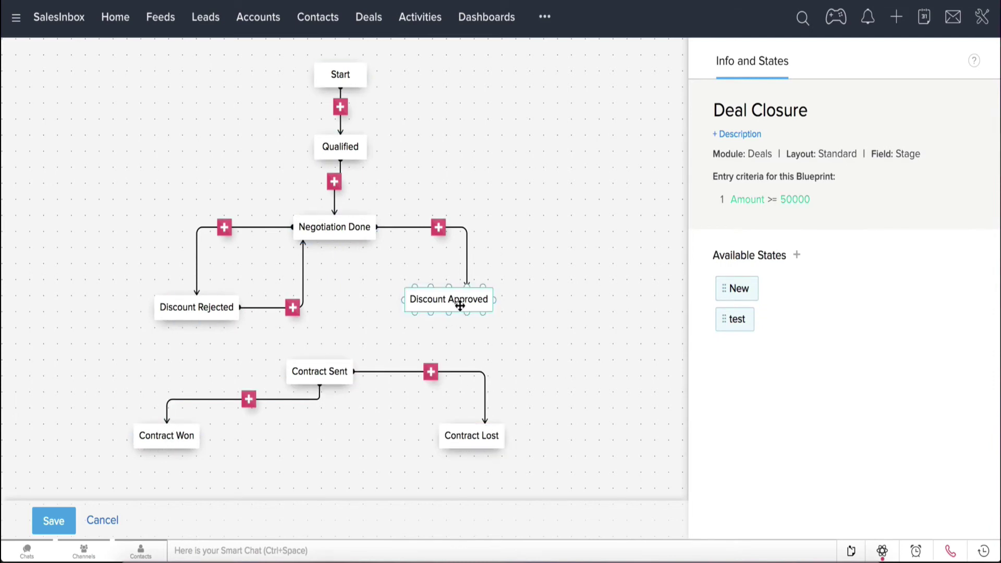
{"action": "mouse_move", "coordinate": [448, 315]}
{"action": "left_click_drag", "start_coordinate": [449, 314], "coordinate": [320, 360]}
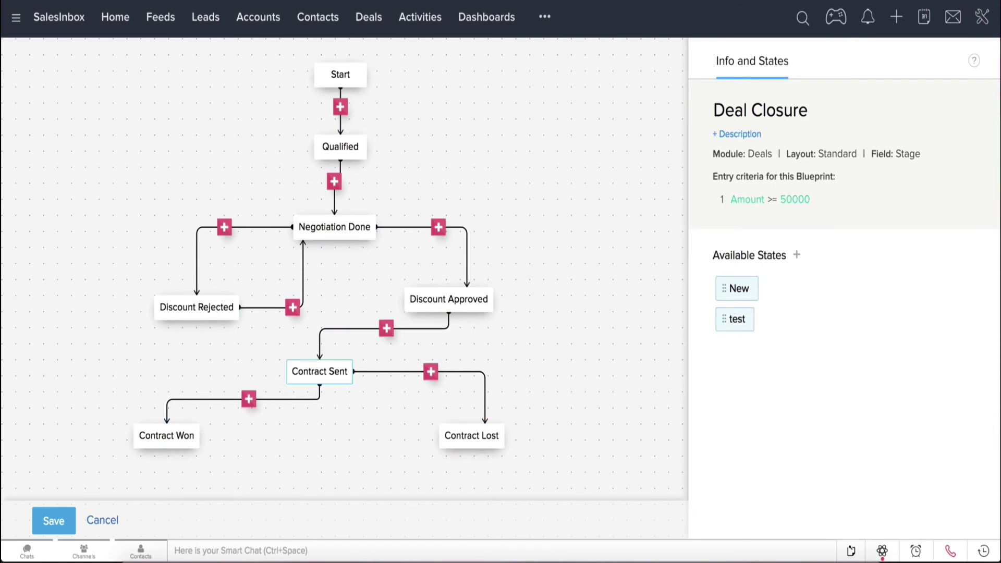
- Add the Qualify, Negotiate and Send Contract transitions
{"action": "left_click", "coordinate": [340, 107]}
{"action": "type", "text": "Qualify"}
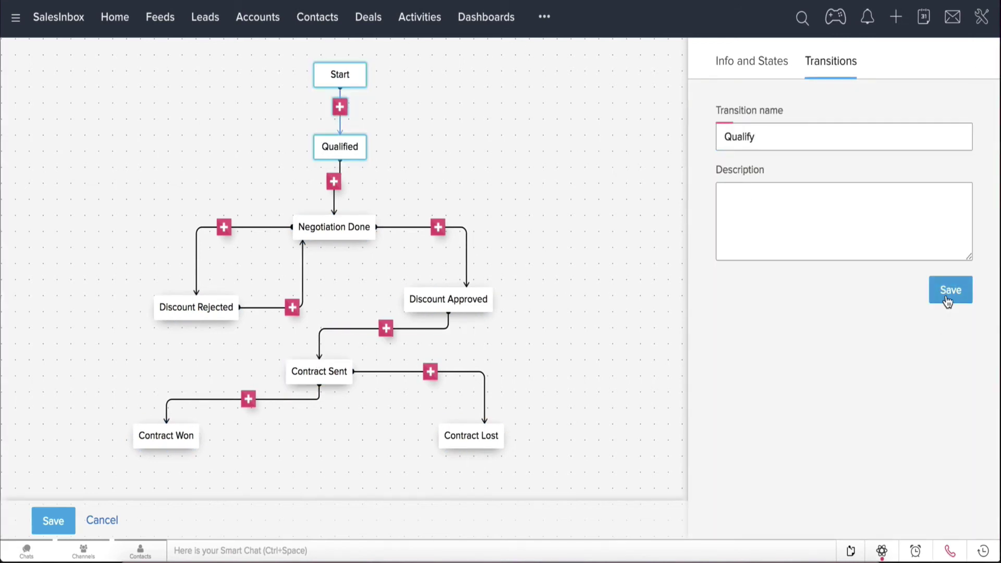
{"action": "left_click", "coordinate": [948, 295]}
{"action": "left_click", "coordinate": [334, 181]}
{"action": "type", "text": "Negotiate"}
{"action": "key", "text": "Return"}
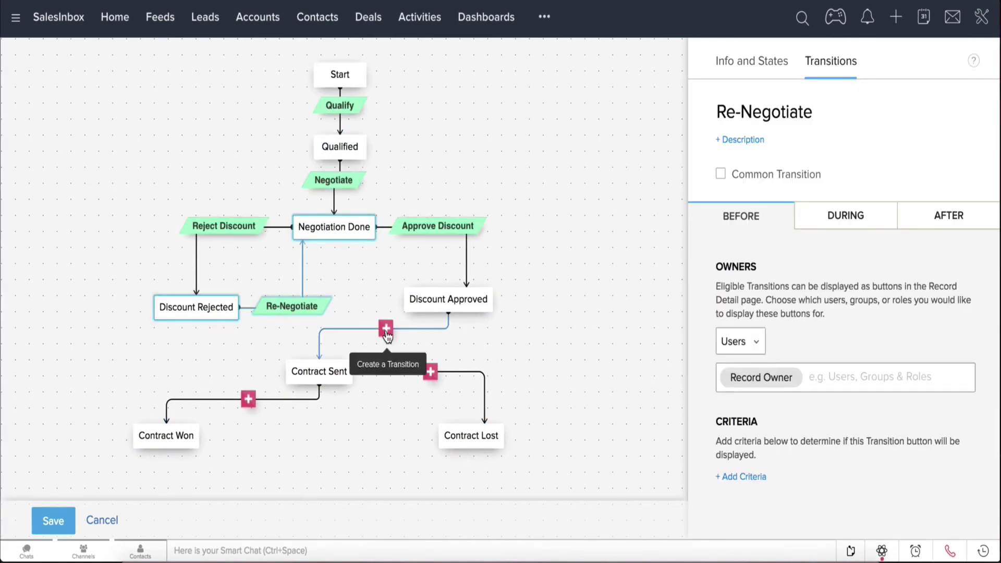
{"action": "left_click", "coordinate": [384, 329]}
{"action": "type", "text": "Send Contract"}
{"action": "left_click", "coordinate": [951, 290]}
- Add the Deal Won and Deal Lost transitions from Contract Sent
{"action": "left_click", "coordinate": [248, 399]}
{"action": "type", "text": "Deal Won"}
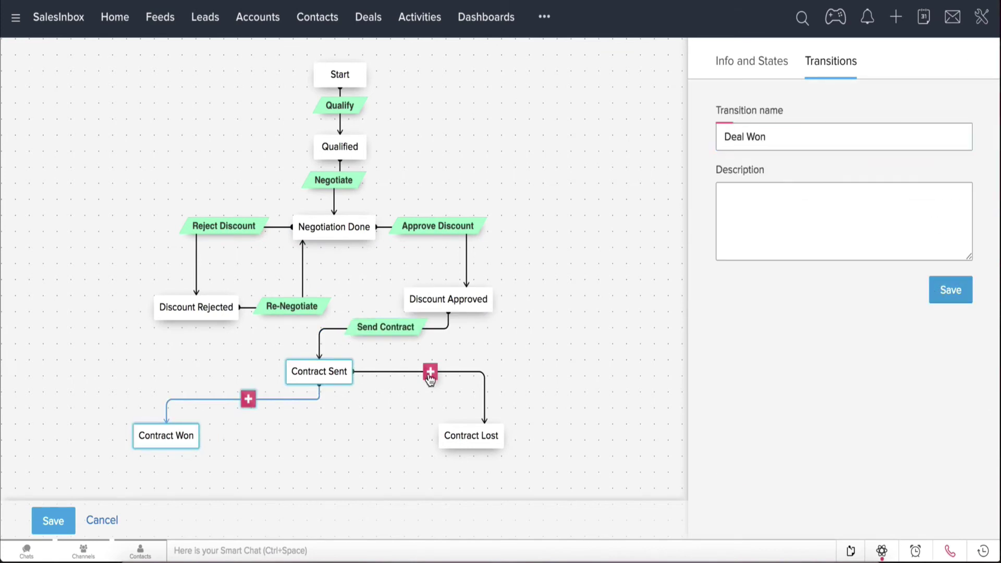
{"action": "left_click", "coordinate": [950, 290]}
{"action": "left_click", "coordinate": [431, 372]}
{"action": "type", "text": "Deal Lost"}
{"action": "left_click", "coordinate": [948, 291]}
- Make the record owner plus two more users the Negotiate transition's owners
{"action": "left_click", "coordinate": [823, 374]}
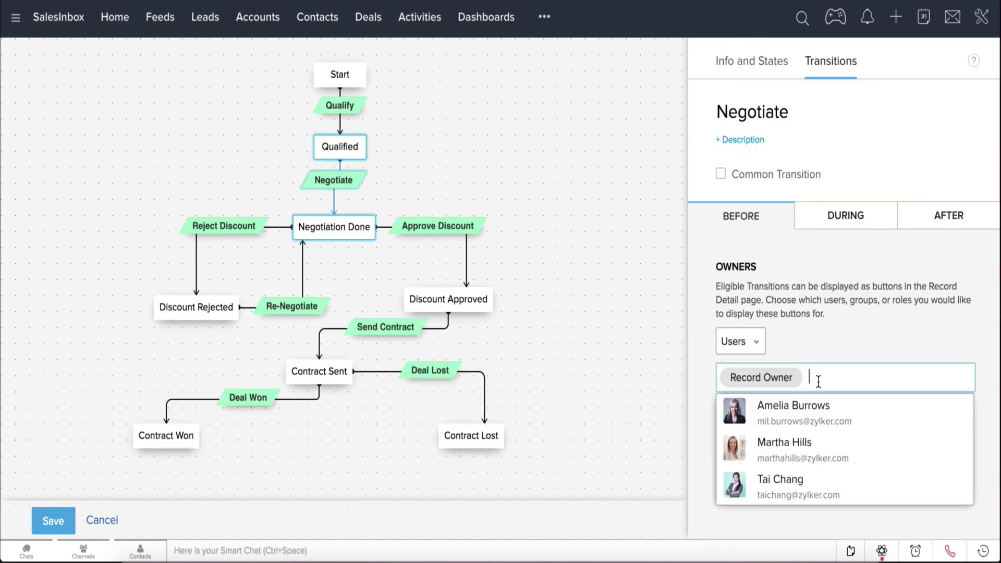
{"action": "left_click", "coordinate": [802, 409]}
{"action": "left_click", "coordinate": [802, 441]}
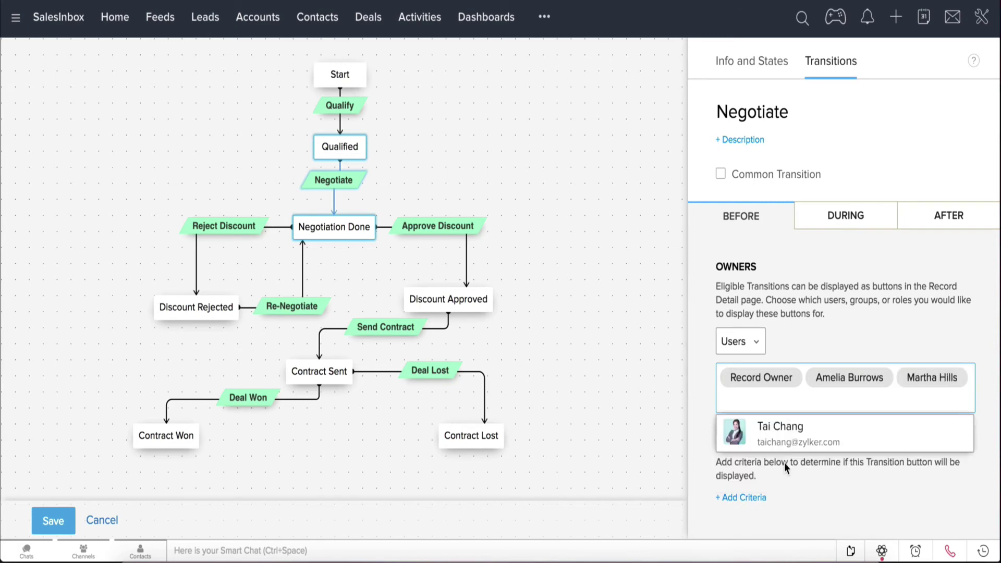
{"action": "left_click", "coordinate": [730, 499]}
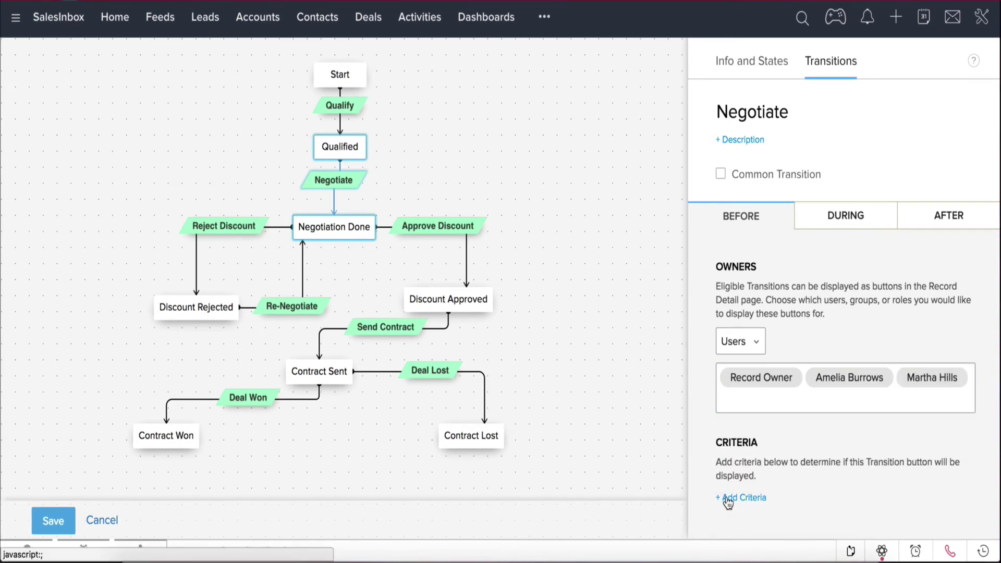
- Start a Negotiate criterion on Closing Date, with the date picker at September 2017
{"action": "left_click", "coordinate": [727, 498]}
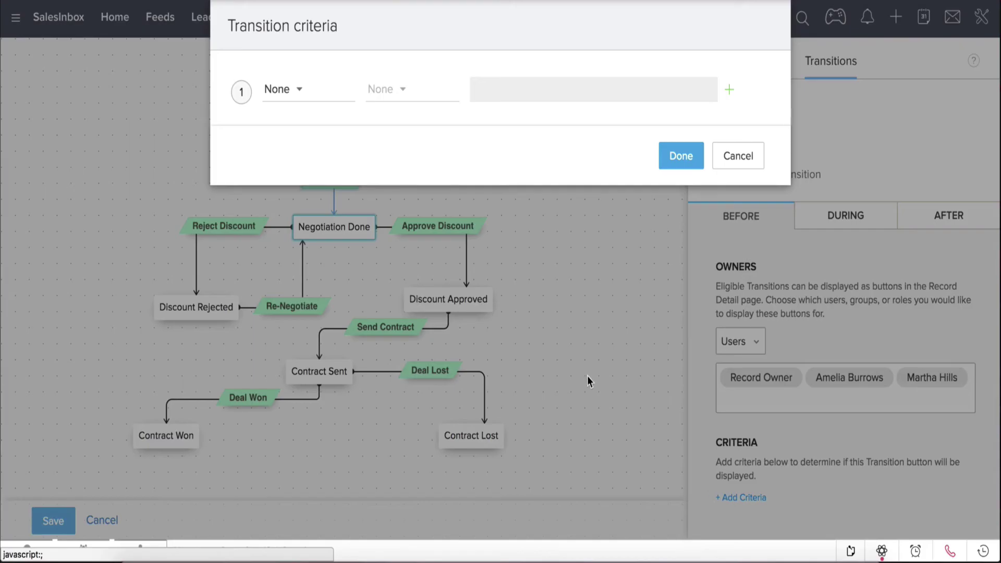
{"action": "left_click", "coordinate": [301, 95]}
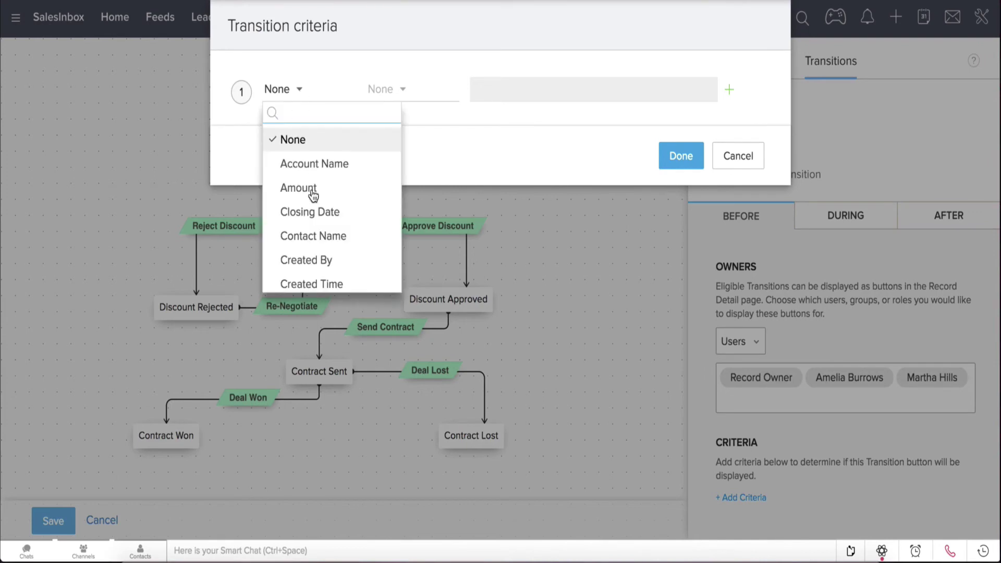
{"action": "left_click", "coordinate": [322, 212]}
{"action": "left_click", "coordinate": [498, 93]}
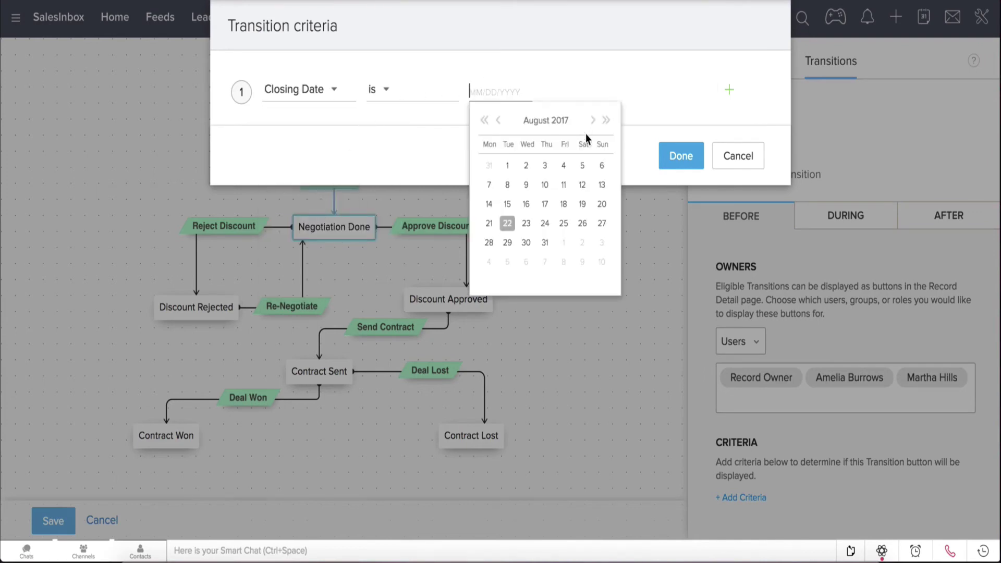
{"action": "left_click", "coordinate": [593, 121]}
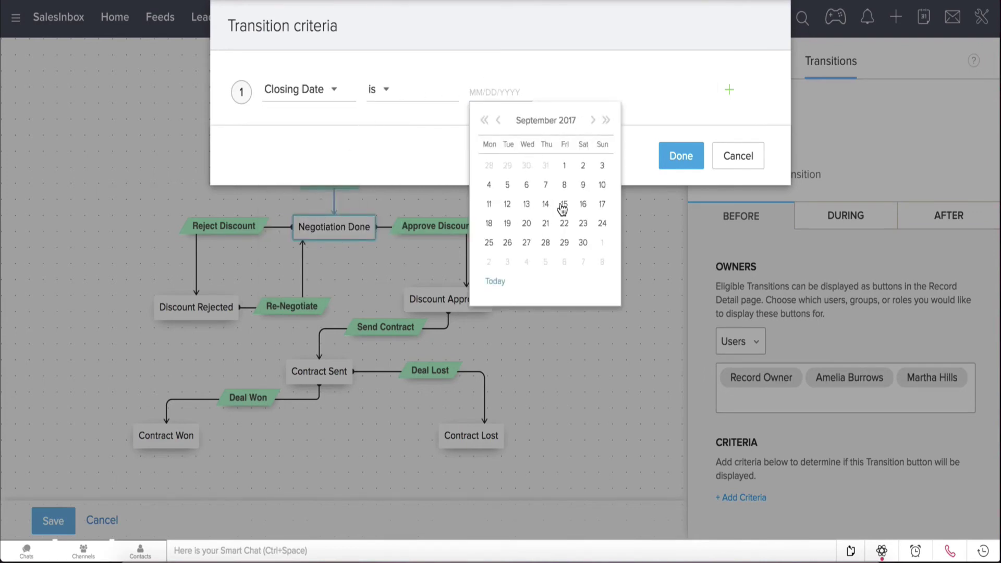
- Confirm Closing Date is 09/15/2017 and prompt for the Discount field during Negotiate
{"action": "left_click", "coordinate": [686, 165]}
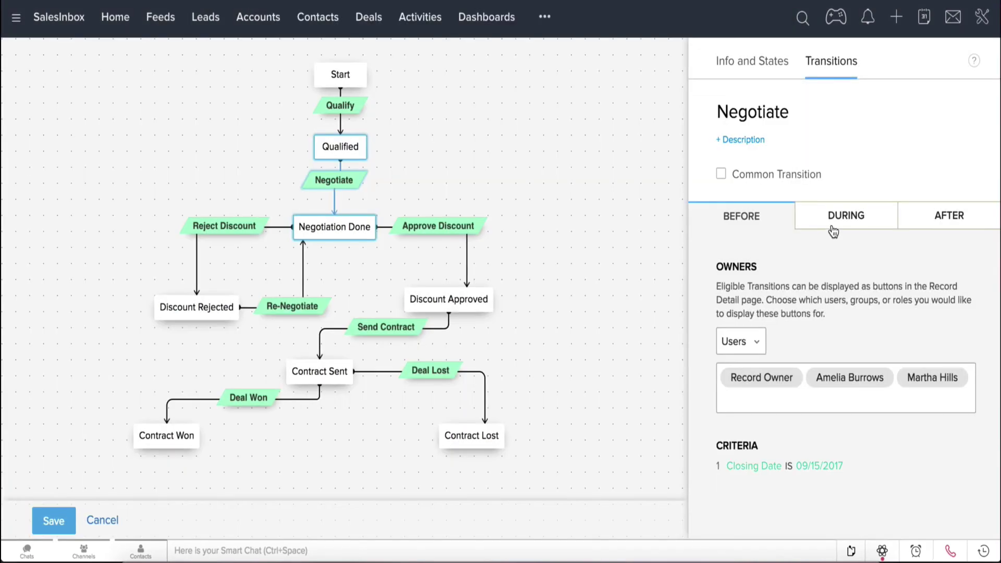
{"action": "left_click", "coordinate": [839, 222]}
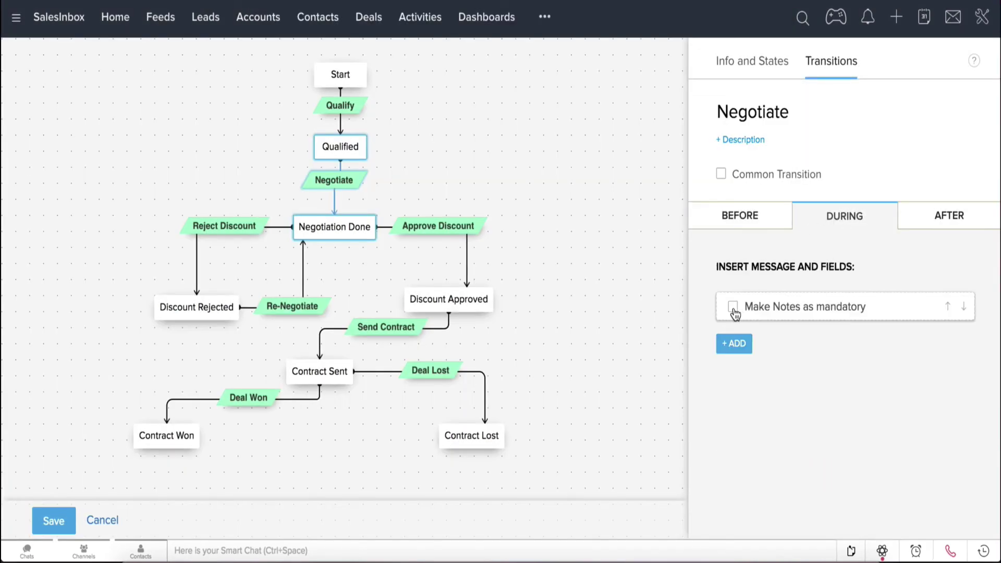
{"action": "left_click", "coordinate": [734, 352]}
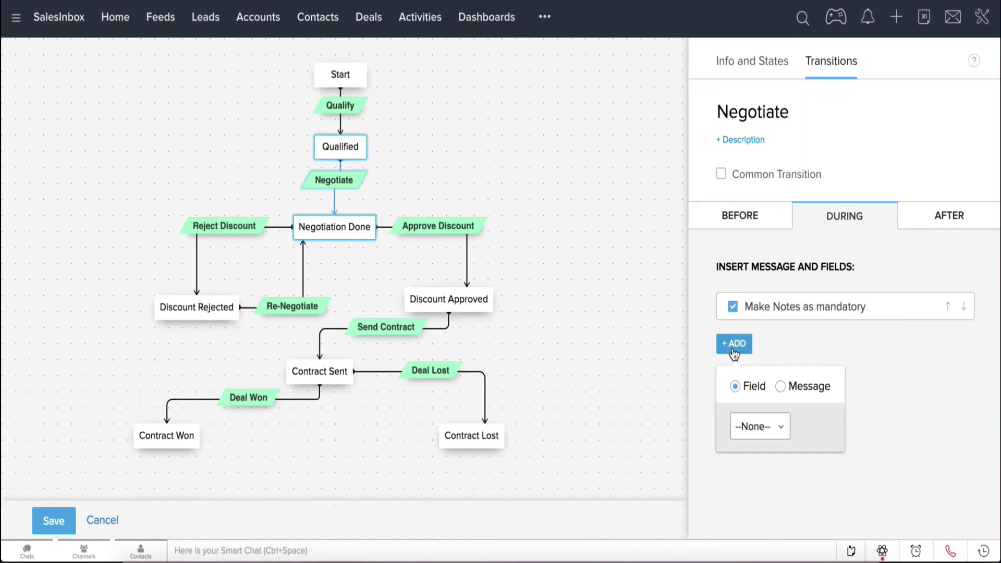
{"action": "left_click", "coordinate": [778, 433]}
{"action": "scroll", "coordinate": [775, 360], "scroll_direction": "down", "scroll_amount": 3}
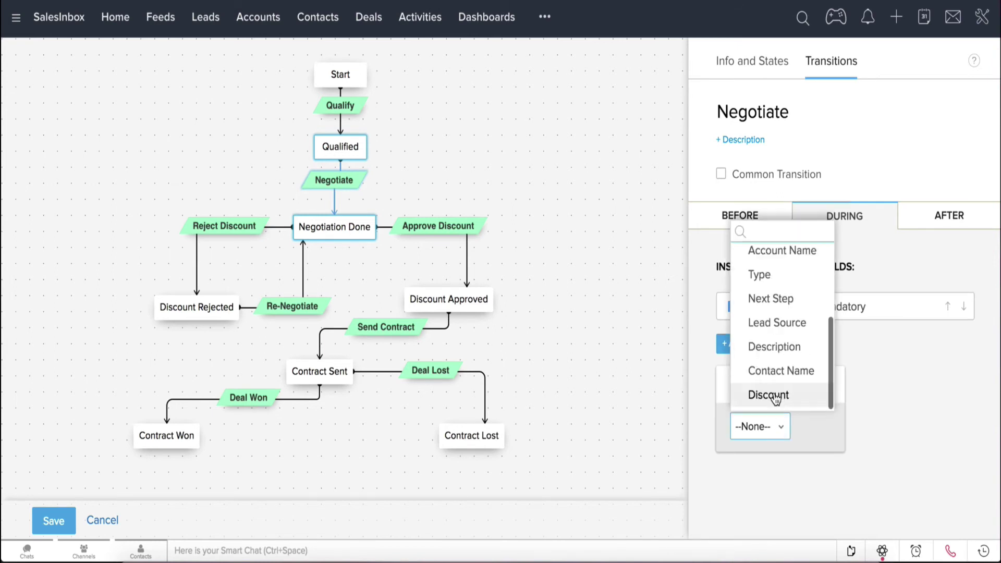
{"action": "left_click", "coordinate": [776, 394]}
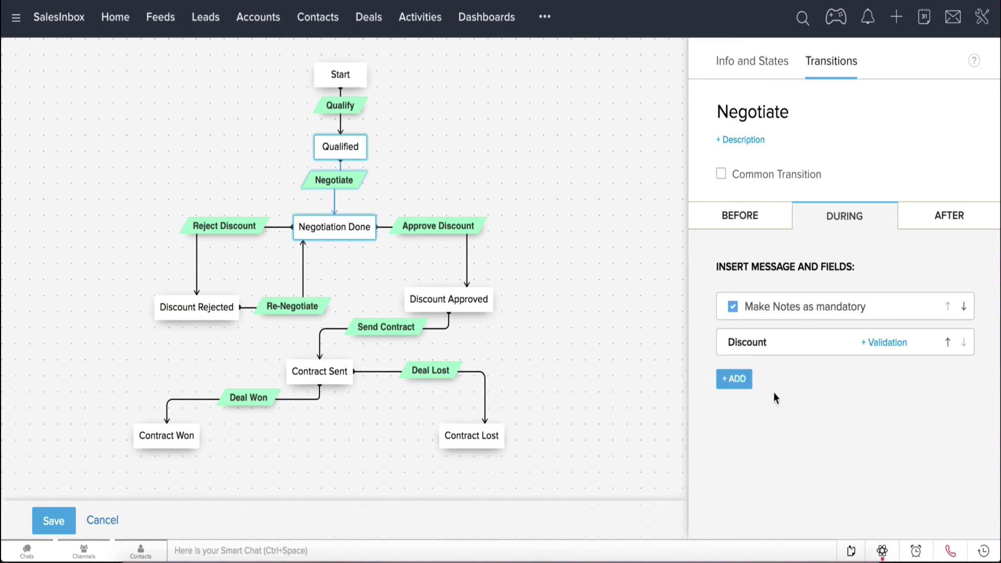
- Validate Discount at 25 with the alert message 'Can not exceed 25%'
{"action": "left_click", "coordinate": [871, 346]}
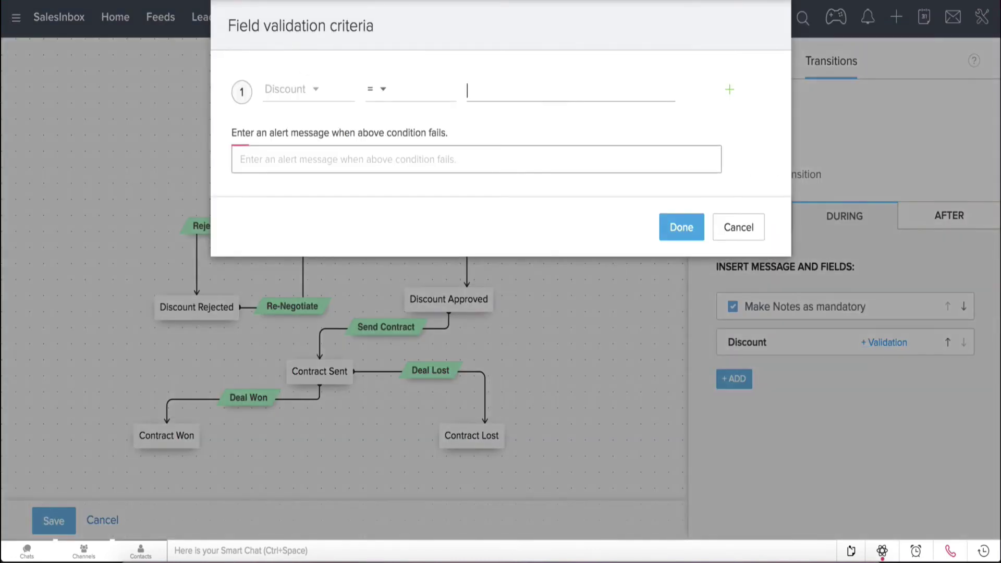
{"action": "type", "text": "25"}
{"action": "left_click", "coordinate": [432, 156]}
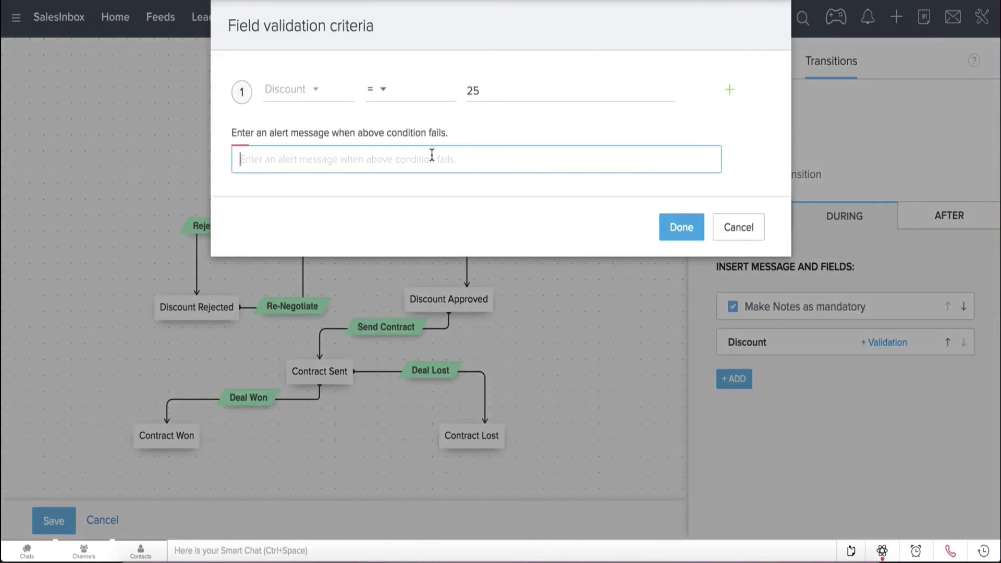
{"action": "type", "text": "Can n"}
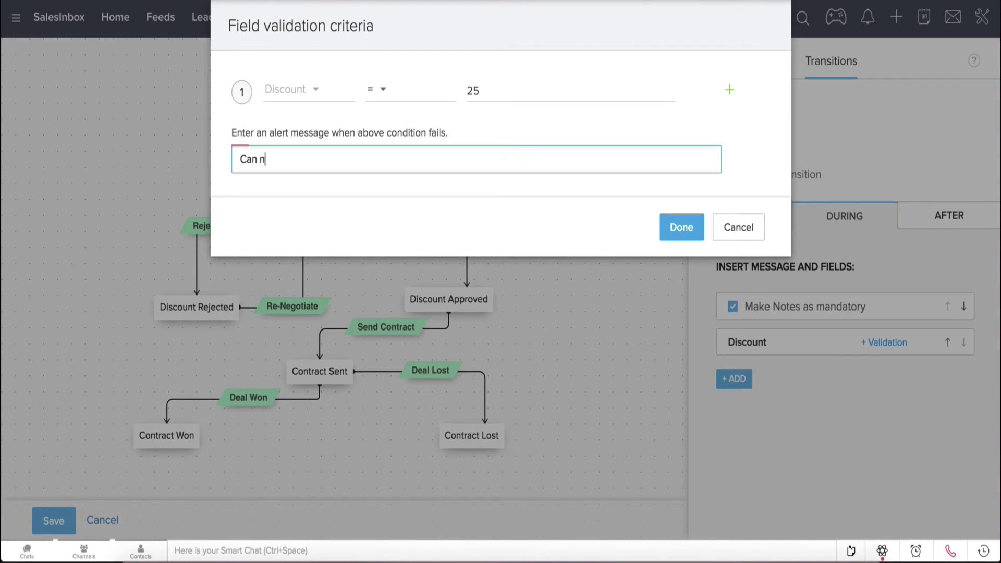
{"action": "type", "text": "ot exceed 25%"}
{"action": "left_click", "coordinate": [680, 228]}
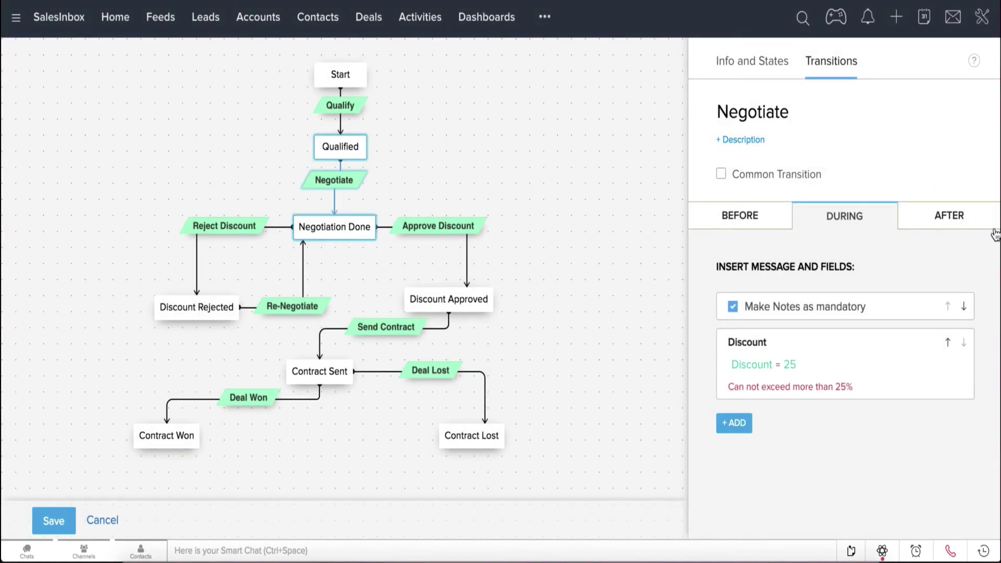
{"action": "left_click", "coordinate": [959, 223]}
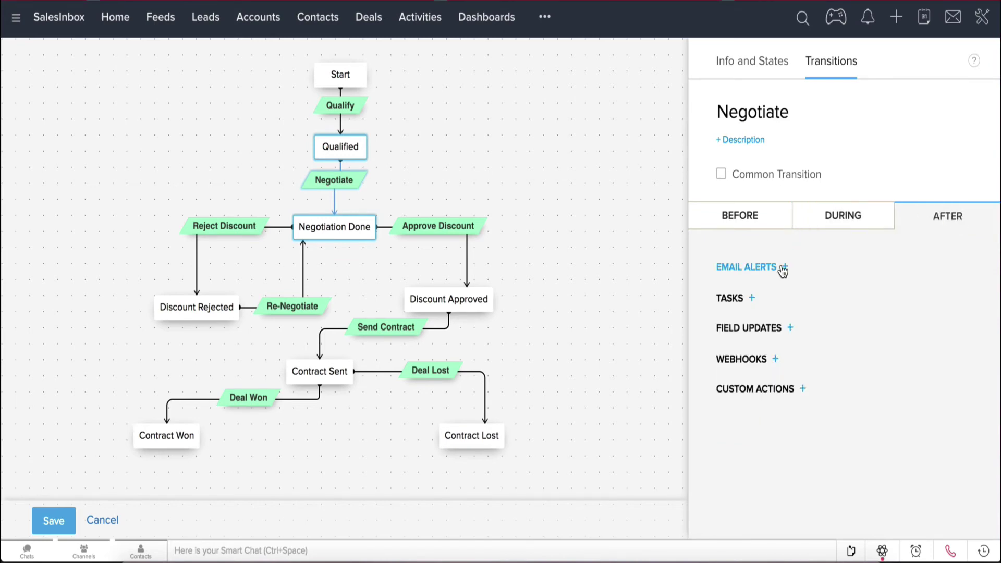
- Add a 'Discount approval' email alert to the Deal Owner using the Deal submitted for approval template
{"action": "left_click", "coordinate": [783, 268]}
{"action": "left_click", "coordinate": [762, 178]}
{"action": "type", "text": "D"}
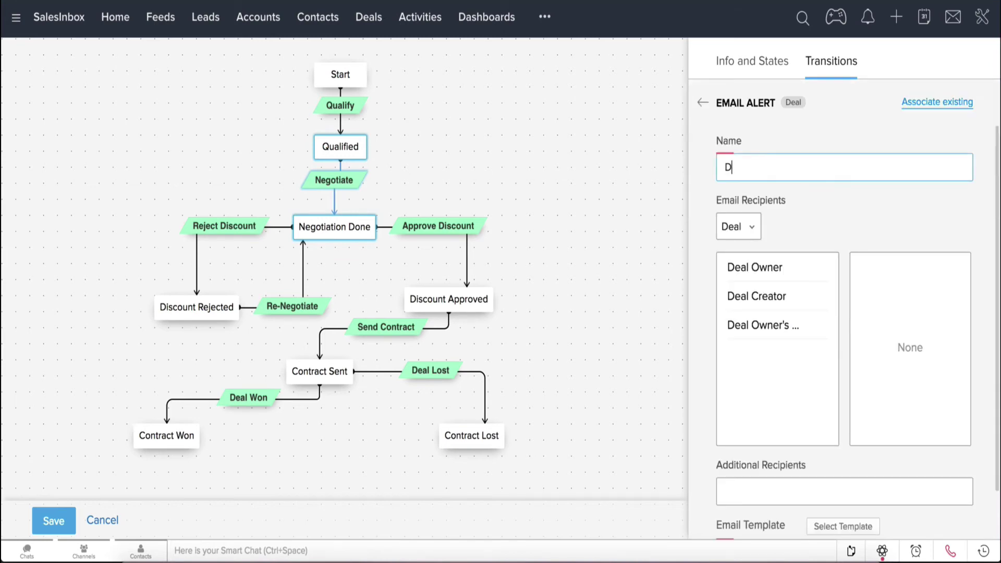
{"action": "type", "text": "iscount approval"}
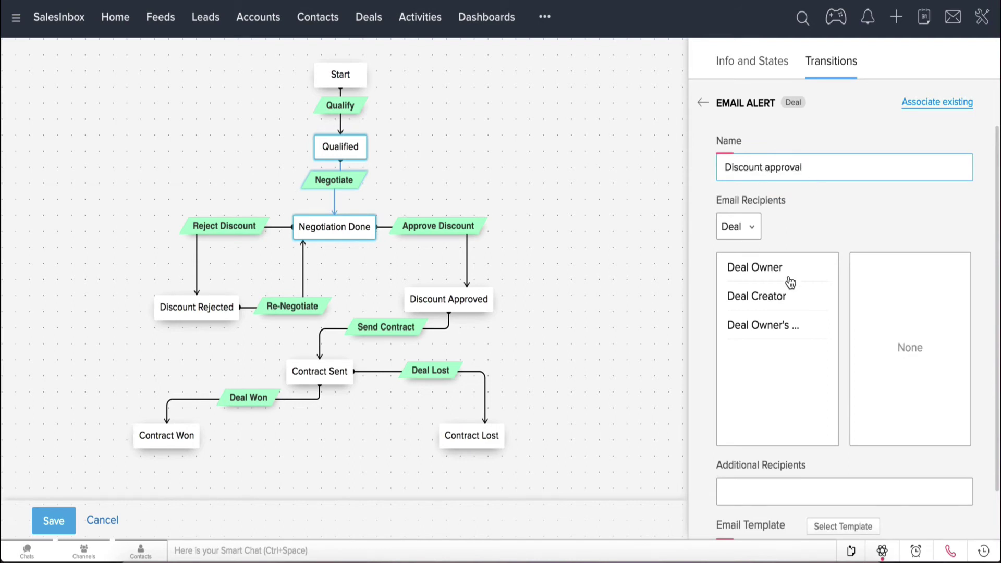
{"action": "left_click", "coordinate": [815, 267]}
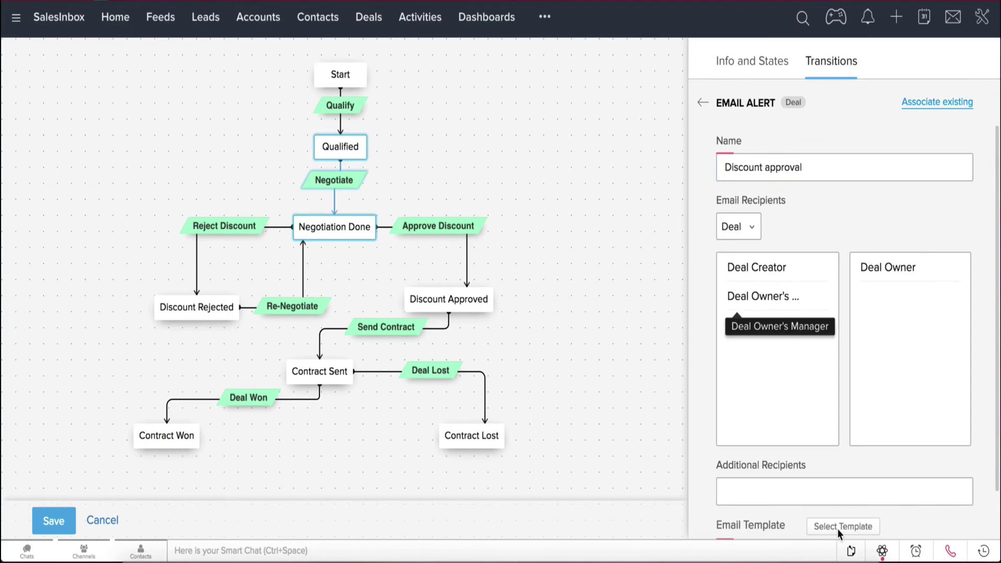
{"action": "left_click", "coordinate": [839, 533]}
{"action": "left_click", "coordinate": [392, 147]}
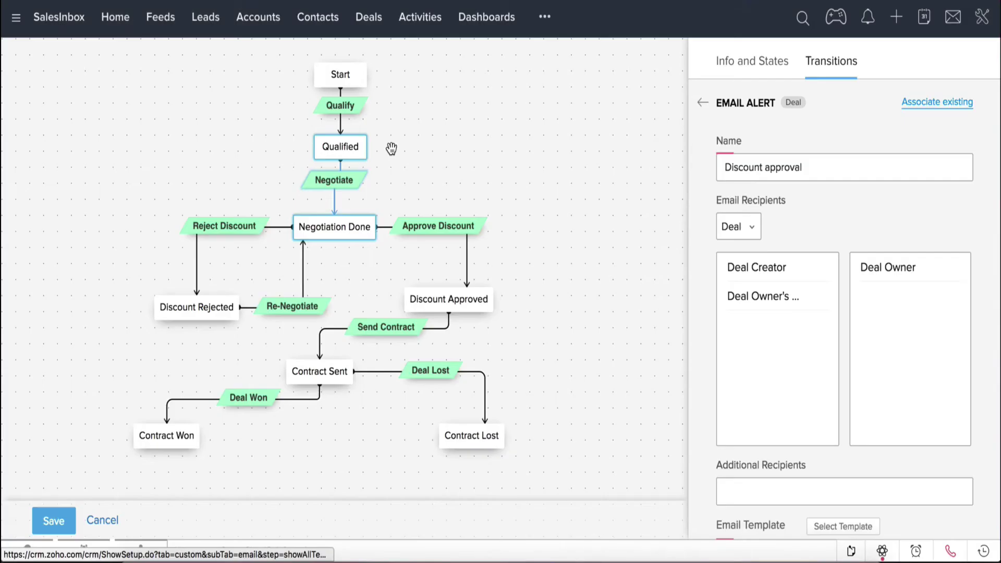
{"action": "scroll", "coordinate": [850, 408], "scroll_direction": "down", "scroll_amount": 3}
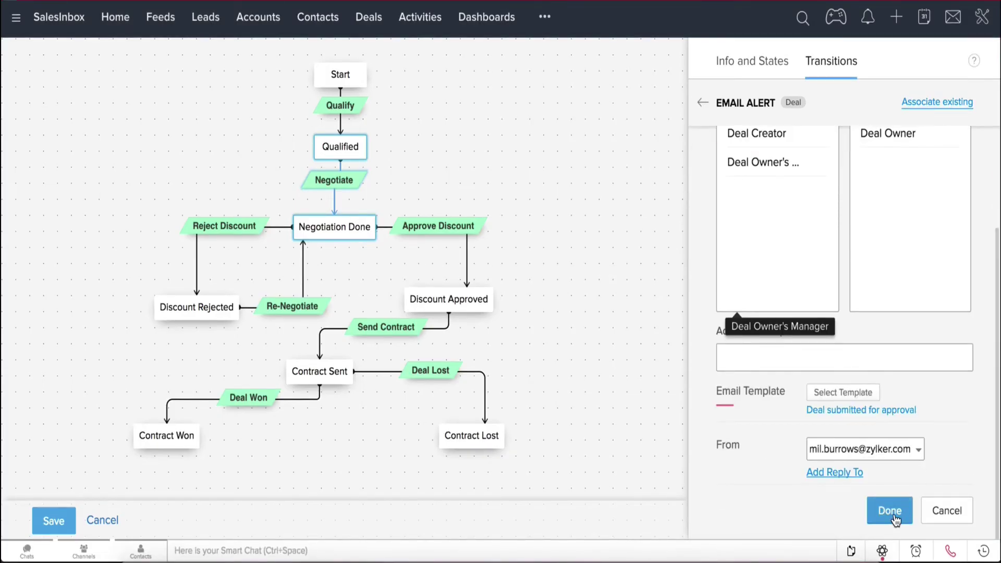
{"action": "left_click", "coordinate": [894, 516]}
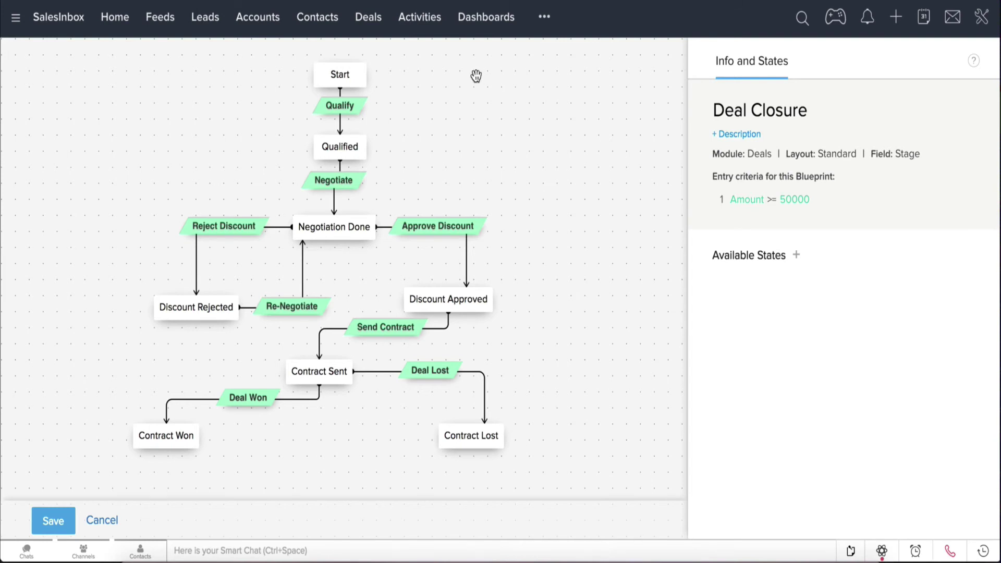
- On the Qualified Scarlett deal, start the Negotiate transition
{"action": "mouse_move", "coordinate": [359, 149]}
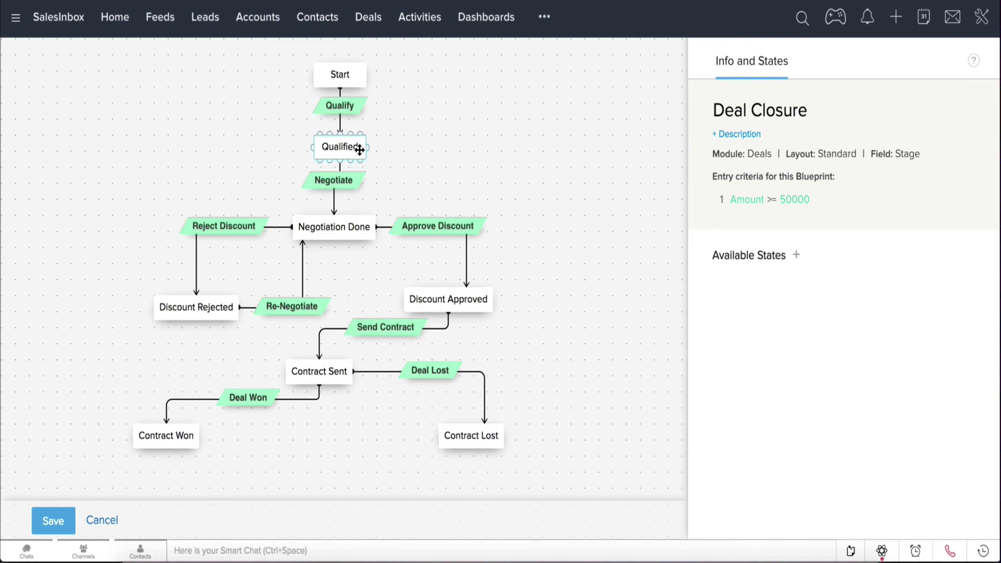
{"action": "mouse_move", "coordinate": [353, 226]}
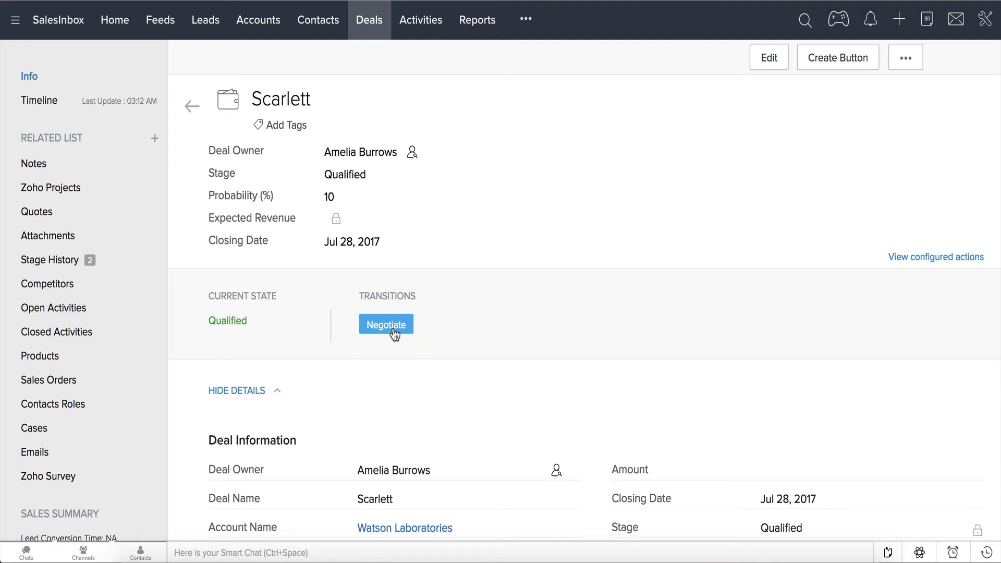
{"action": "left_click", "coordinate": [394, 332]}
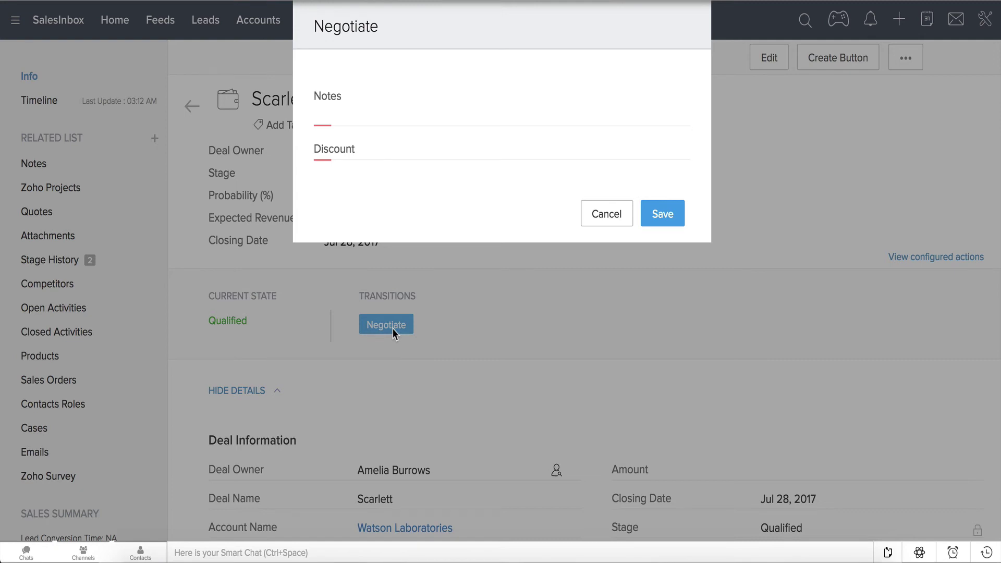
- Enter the note 'Discount proposal' and try saving a discount of 30
{"action": "left_click", "coordinate": [468, 98]}
{"action": "type", "text": "Di"}
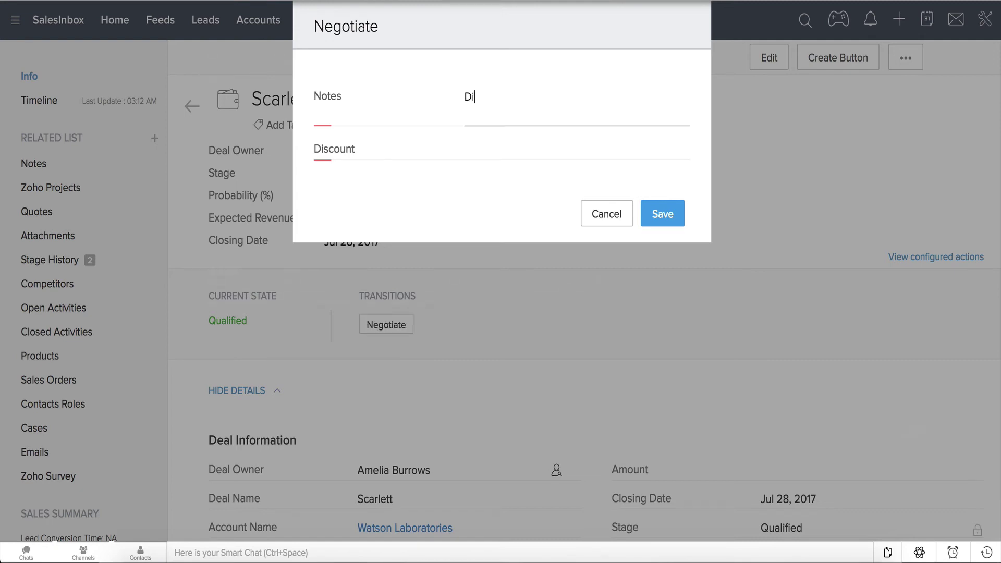
{"action": "type", "text": "scount proposal"}
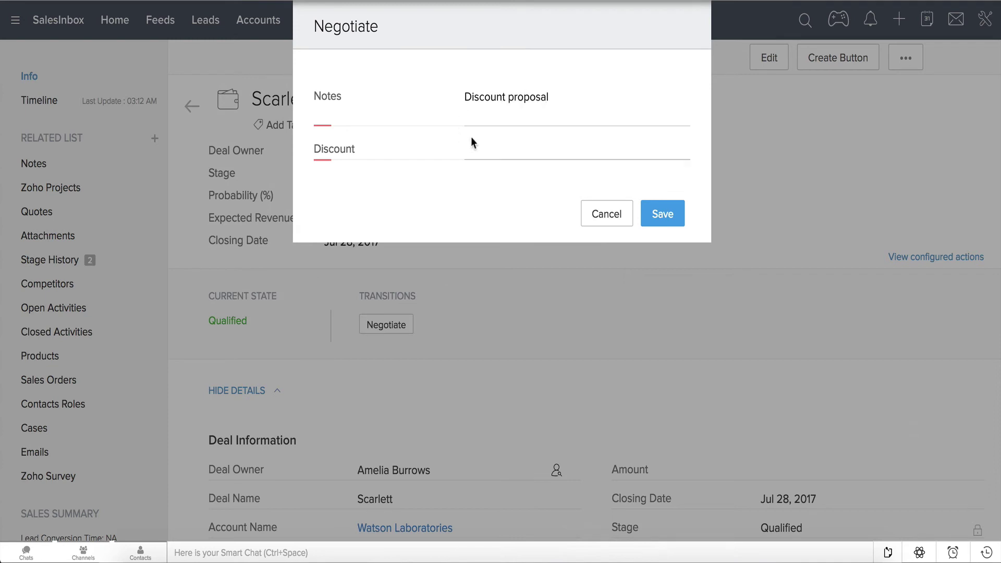
{"action": "left_click", "coordinate": [476, 150]}
{"action": "type", "text": "30"}
{"action": "left_click", "coordinate": [661, 227]}
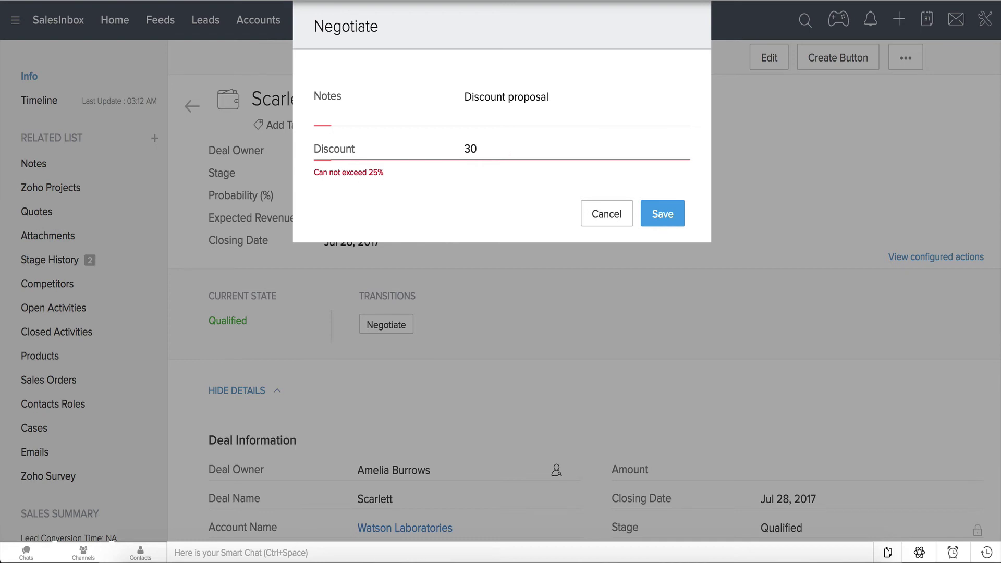
- Replace the rejected discount with 25 and save the transition
{"action": "key", "text": "BackSpace"}
{"action": "key", "text": "BackSpace"}
{"action": "type", "text": "25"}
{"action": "left_click", "coordinate": [656, 217]}
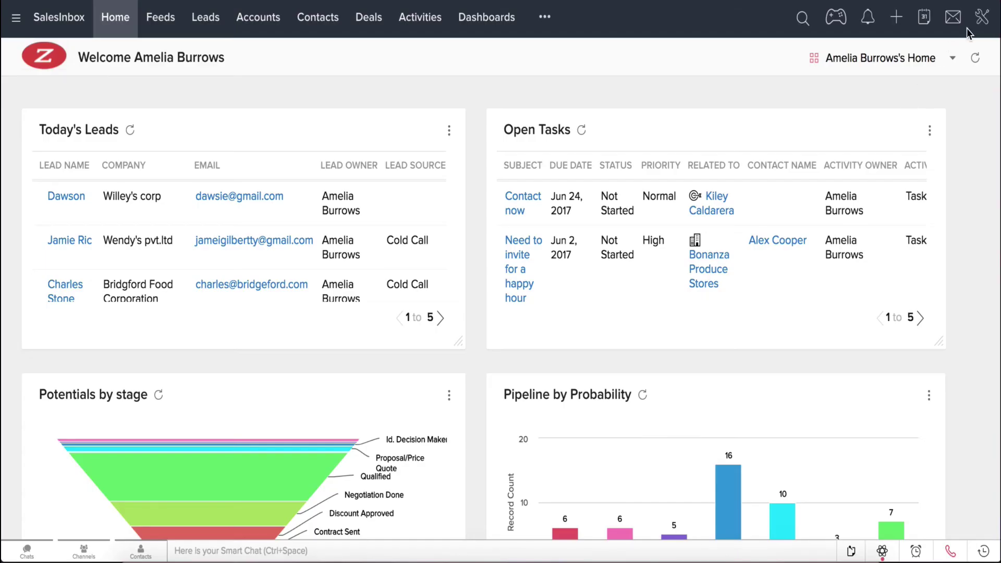
- Create a Leads workflow rule named 'Nurture Leads' from Setup's Workflow Rules page
{"action": "left_click", "coordinate": [982, 21]}
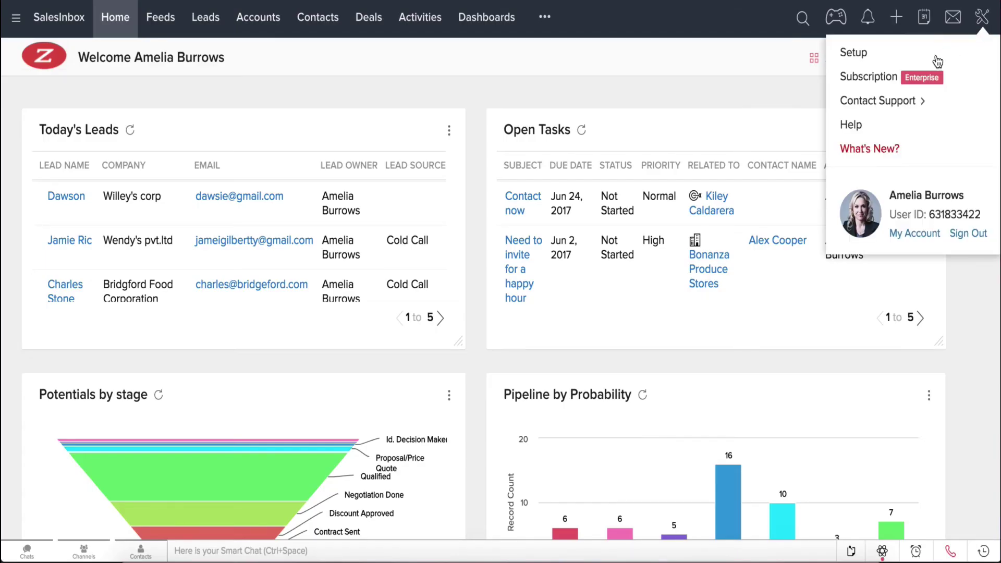
{"action": "left_click", "coordinate": [937, 61]}
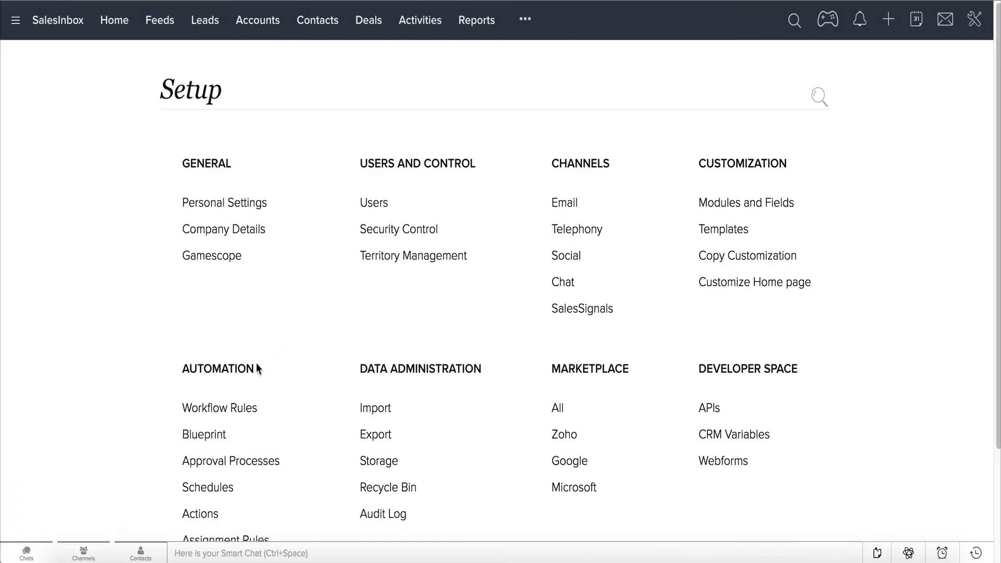
{"action": "left_click", "coordinate": [248, 414]}
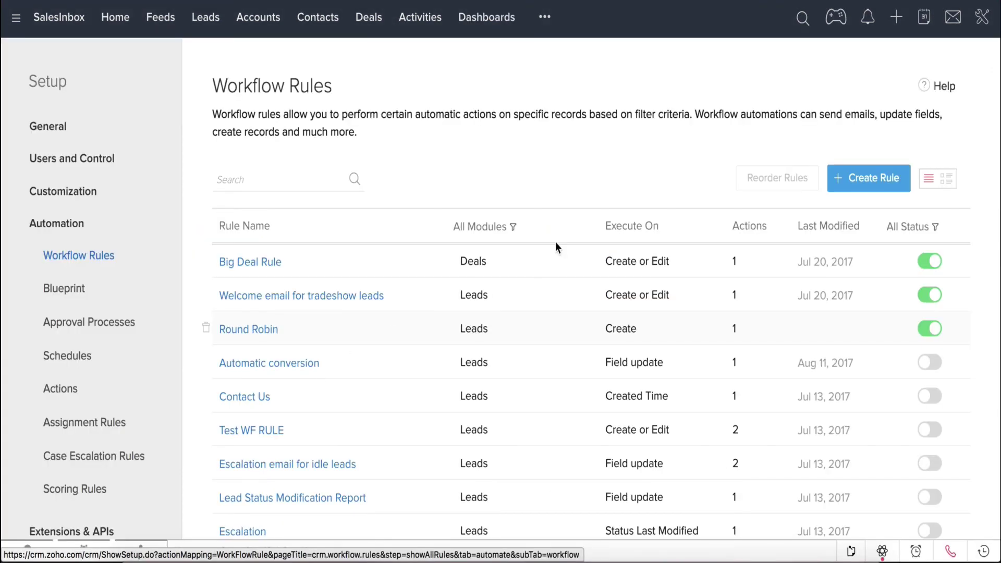
{"action": "left_click", "coordinate": [863, 186]}
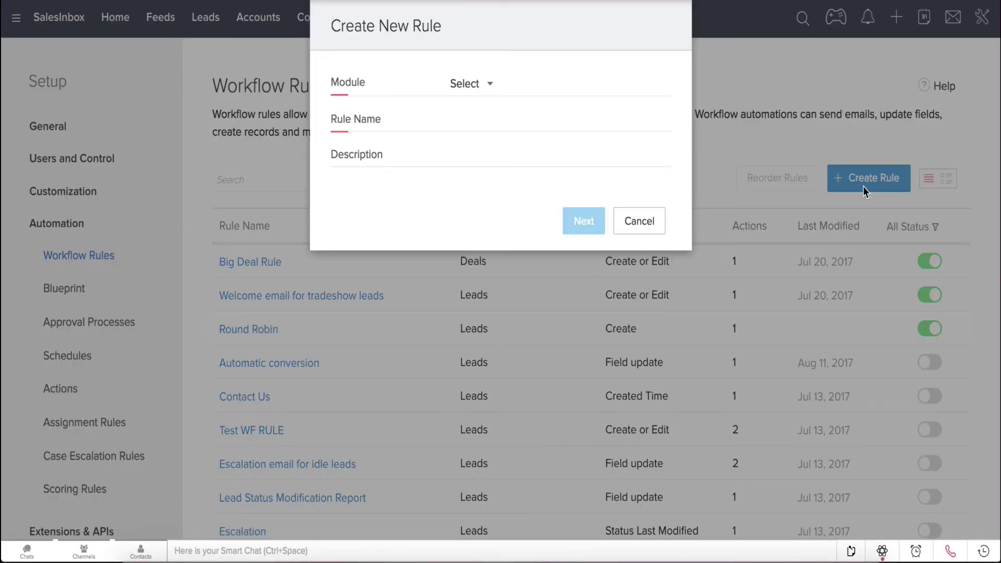
{"action": "left_click", "coordinate": [486, 89]}
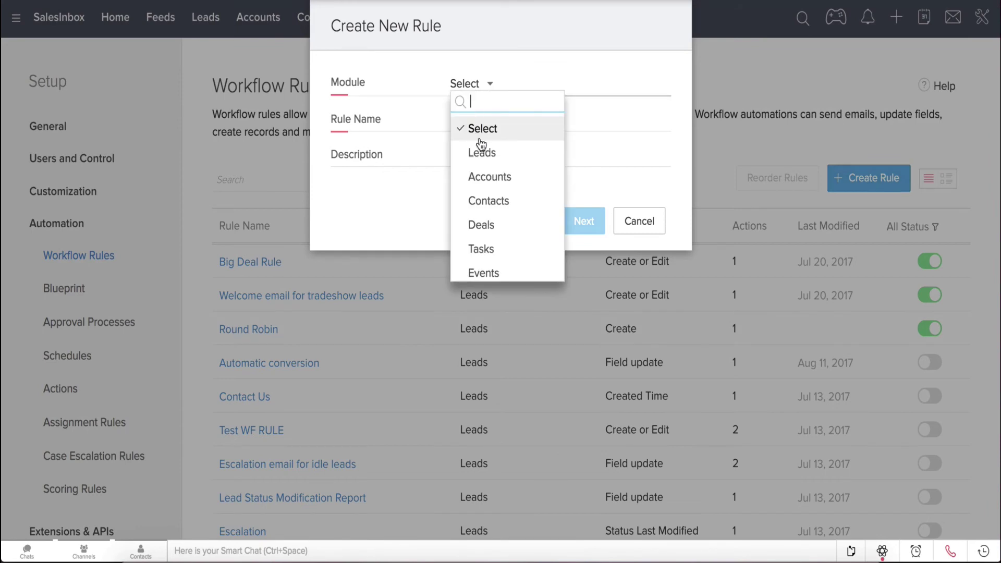
{"action": "left_click", "coordinate": [488, 154]}
{"action": "left_click", "coordinate": [484, 119]}
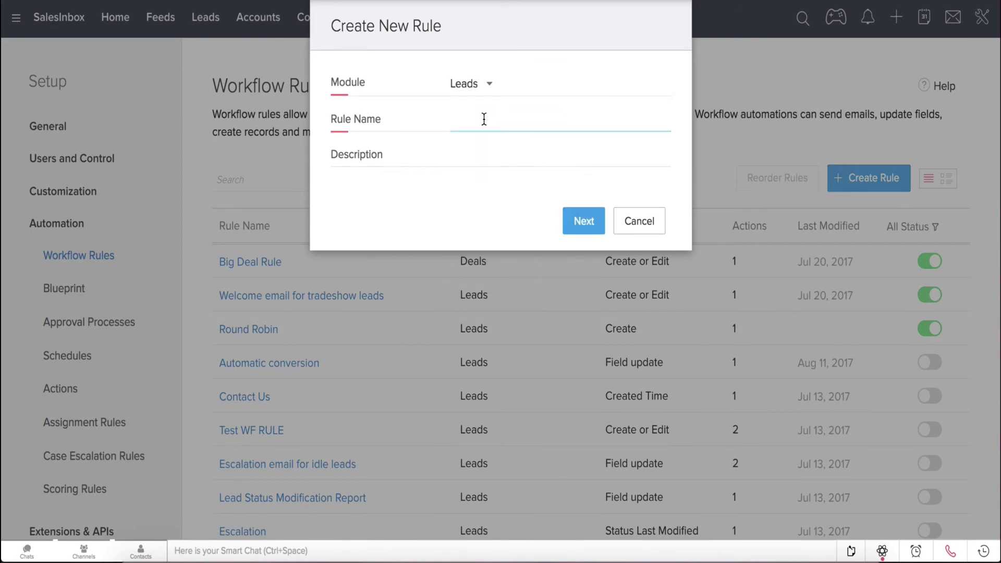
{"action": "type", "text": "Nurture Leads"}
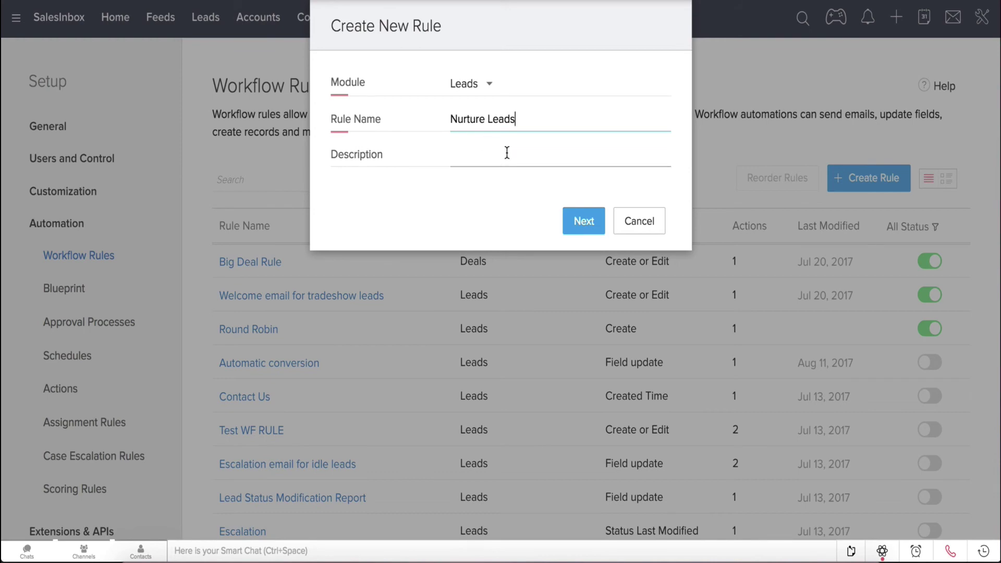
{"action": "left_click", "coordinate": [575, 223]}
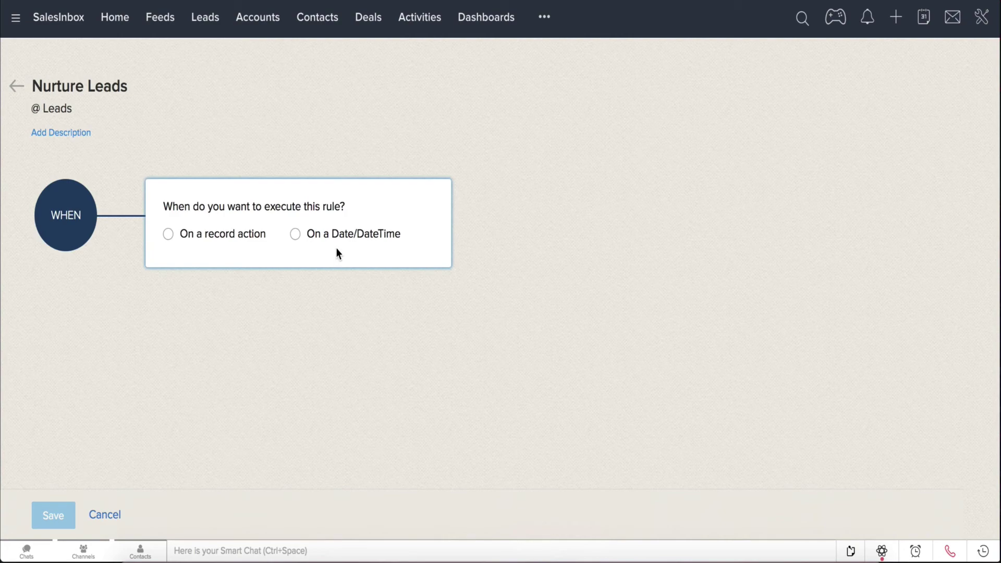
- Trigger the rule when records are created and apply it to all records
{"action": "left_click", "coordinate": [168, 234]}
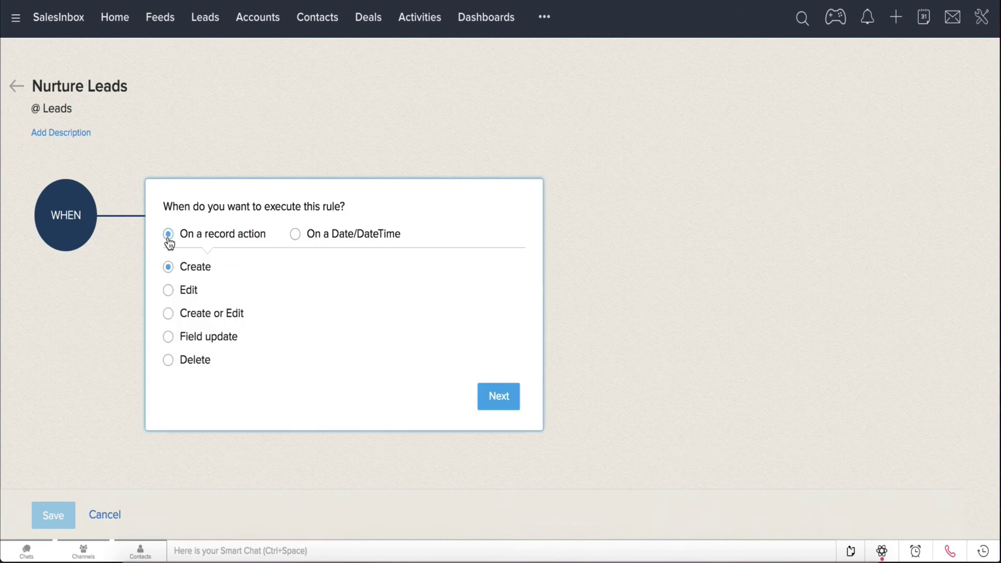
{"action": "left_click", "coordinate": [485, 399]}
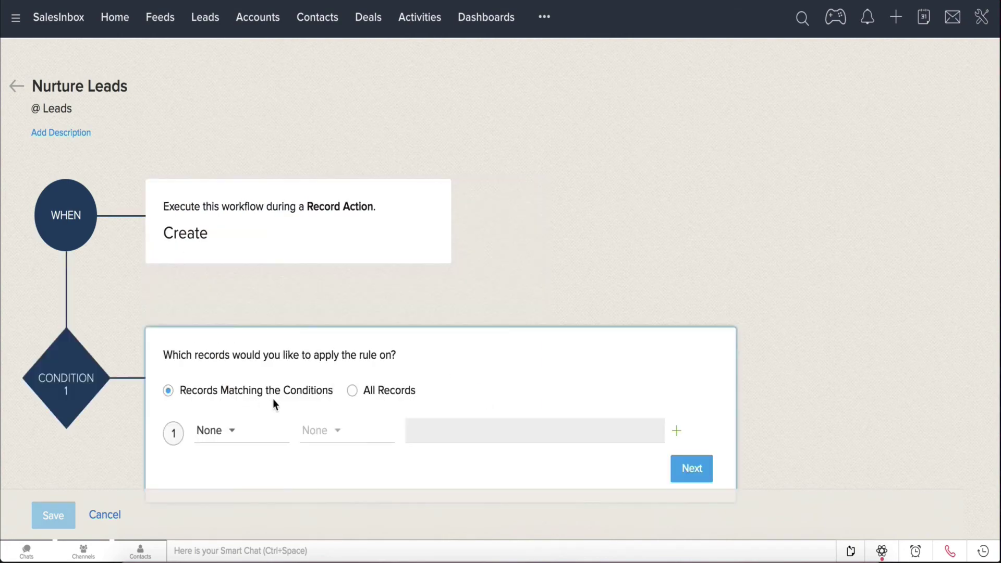
{"action": "left_click", "coordinate": [352, 391]}
{"action": "scroll", "coordinate": [718, 365], "scroll_direction": "down", "scroll_amount": 1}
{"action": "left_click", "coordinate": [692, 408]}
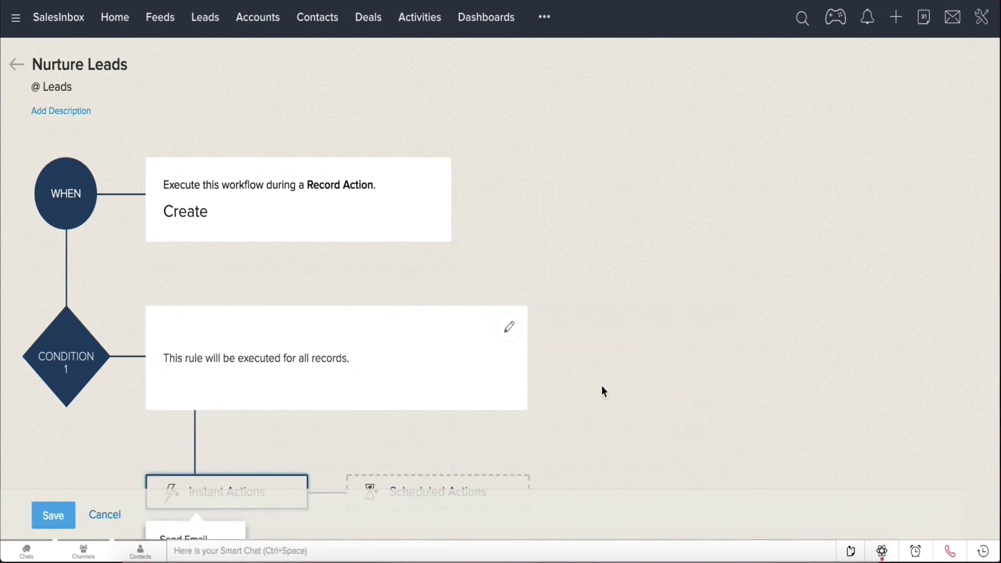
{"action": "scroll", "coordinate": [503, 417], "scroll_direction": "down", "scroll_amount": 3}
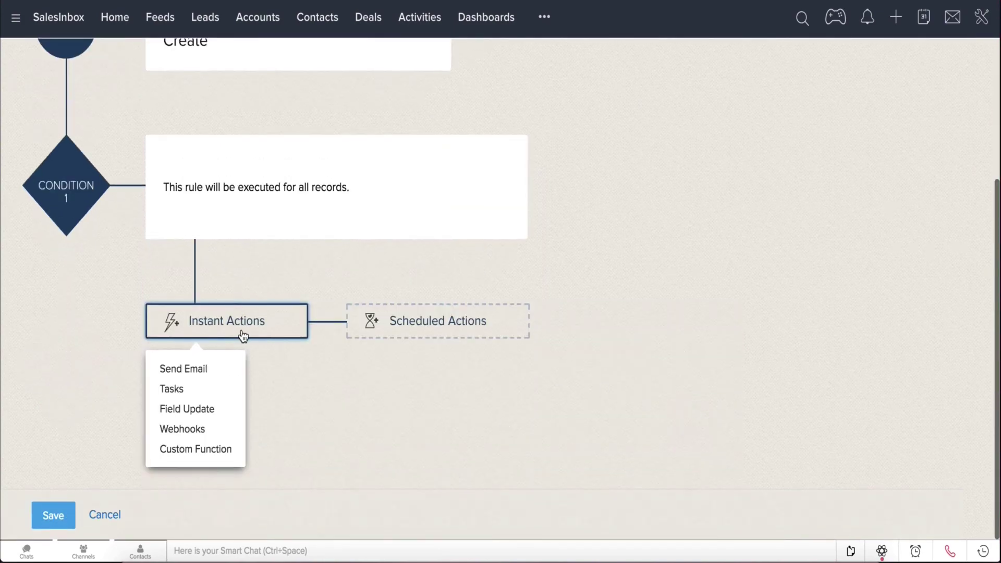
- Associate the Welcome Email for Product A alert as an instant Send Email action and save
{"action": "left_click", "coordinate": [394, 320]}
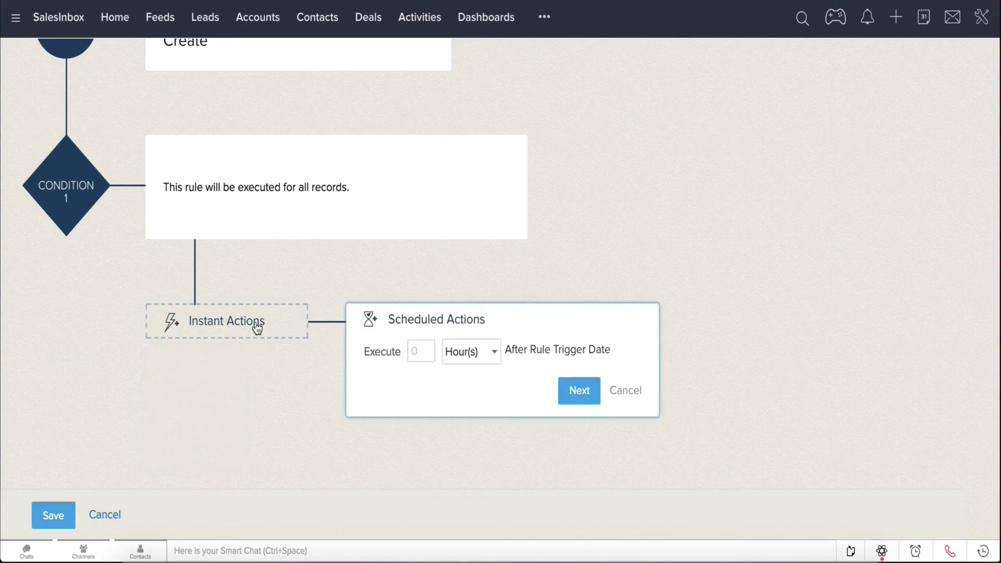
{"action": "left_click", "coordinate": [217, 330]}
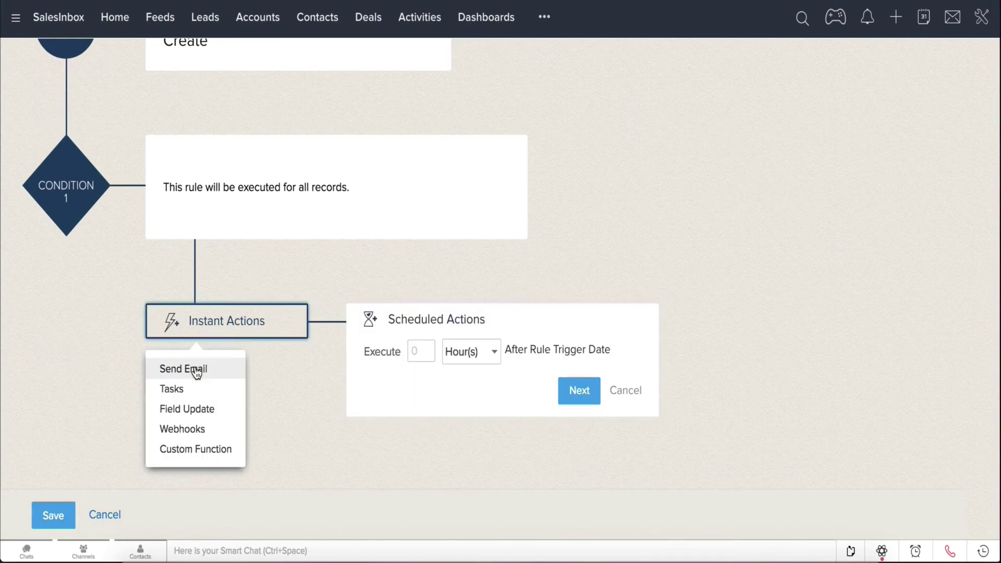
{"action": "left_click", "coordinate": [195, 368]}
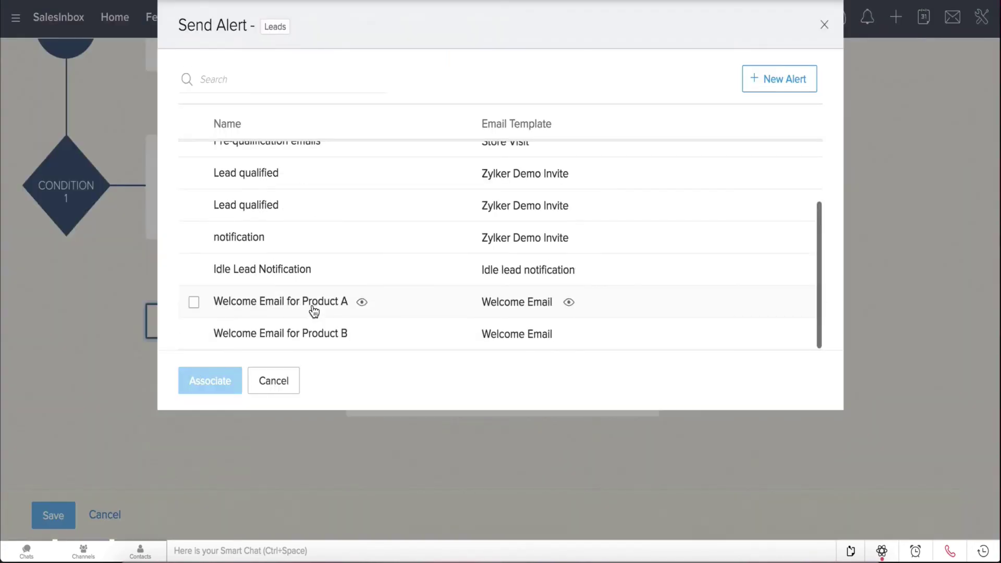
{"action": "left_click", "coordinate": [311, 312]}
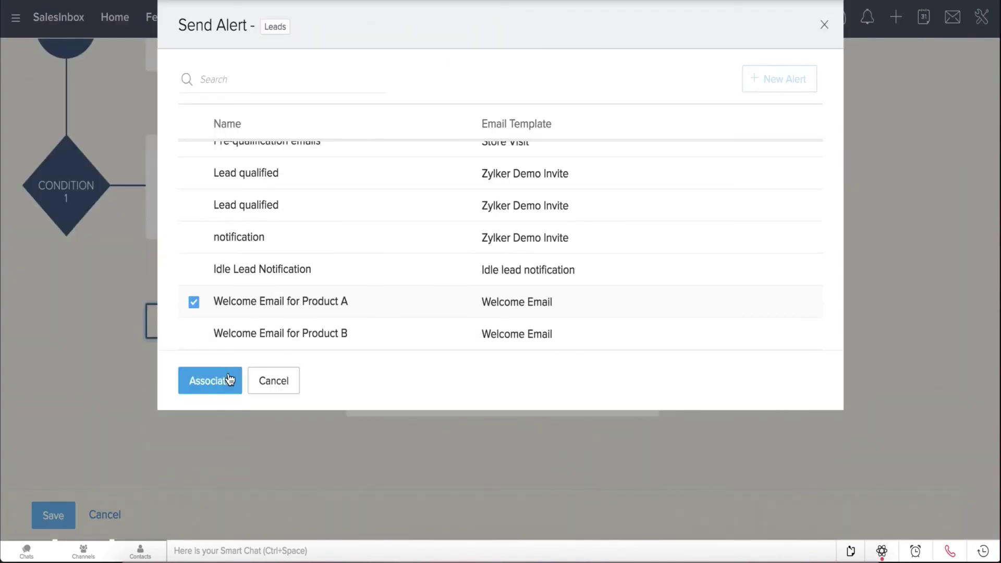
{"action": "left_click", "coordinate": [229, 379]}
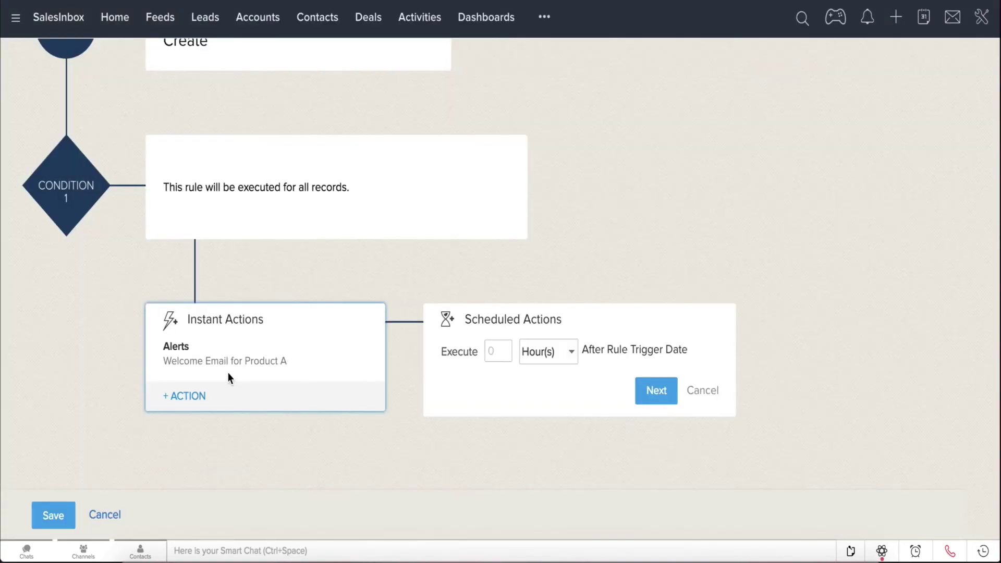
{"action": "left_click", "coordinate": [58, 524]}
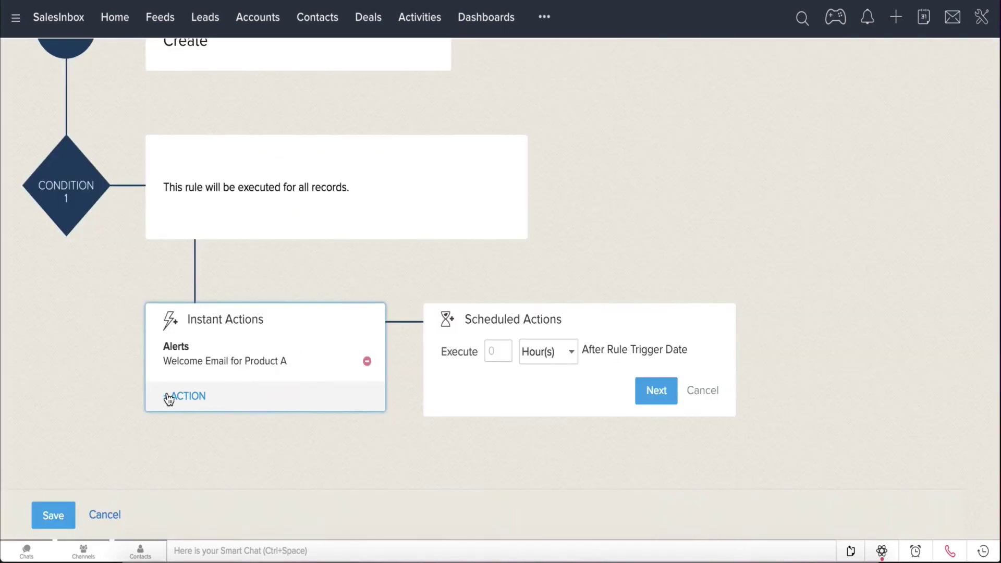
{"action": "left_click", "coordinate": [168, 399]}
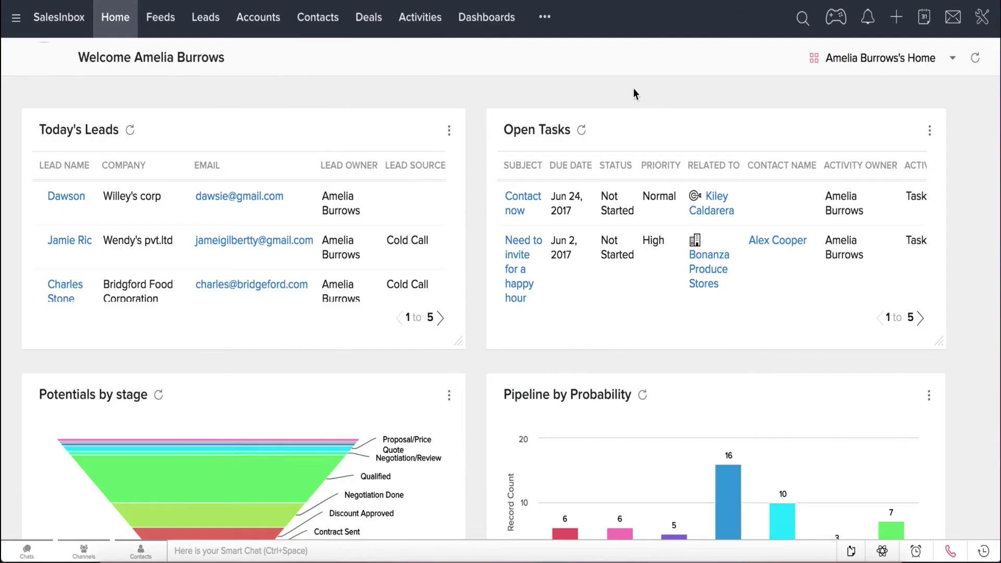
- Create a schedule named 'Field update' that runs the Updatefield function
{"action": "left_click", "coordinate": [983, 17]}
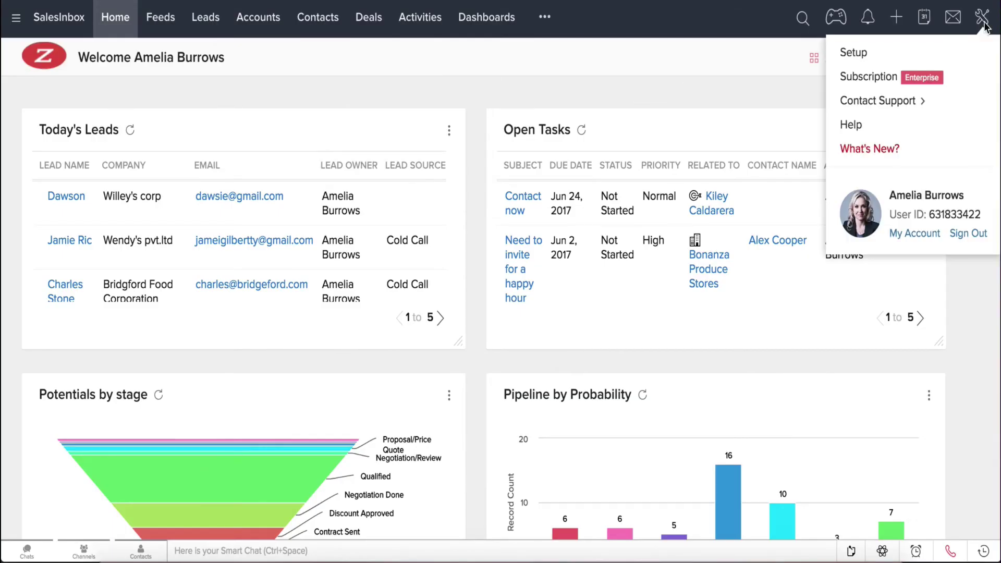
{"action": "left_click", "coordinate": [889, 54]}
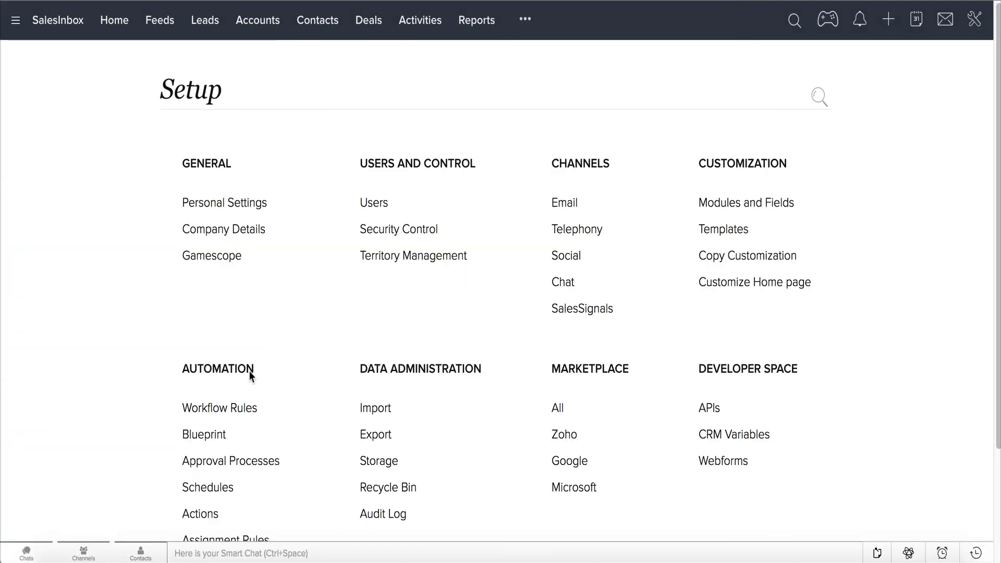
{"action": "left_click", "coordinate": [228, 488]}
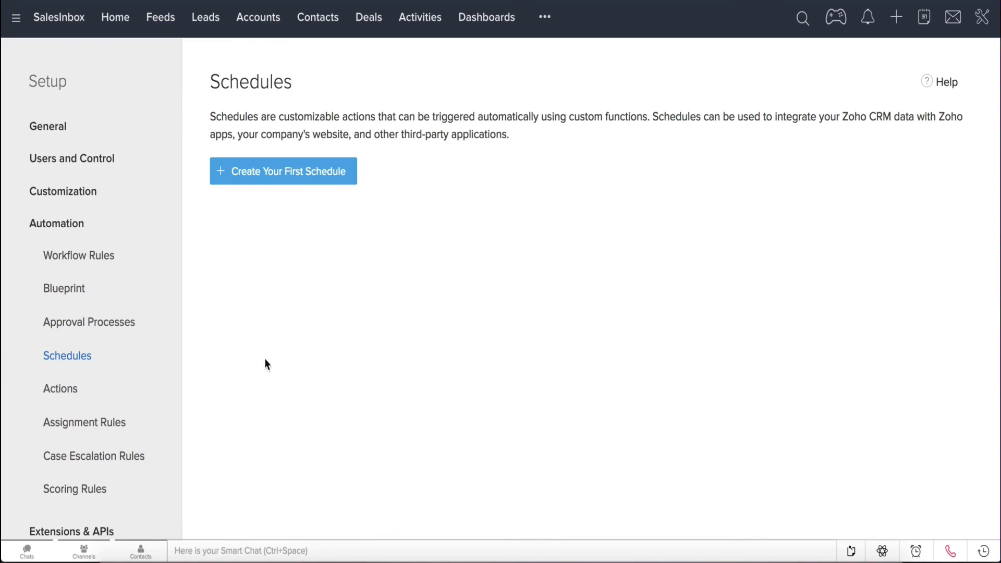
{"action": "left_click", "coordinate": [282, 172]}
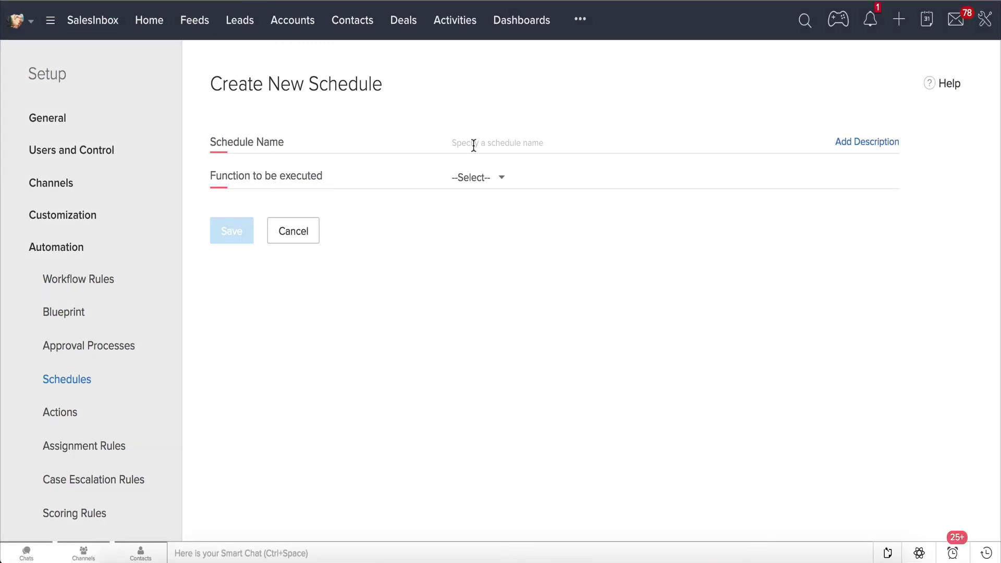
{"action": "left_click", "coordinate": [474, 145]}
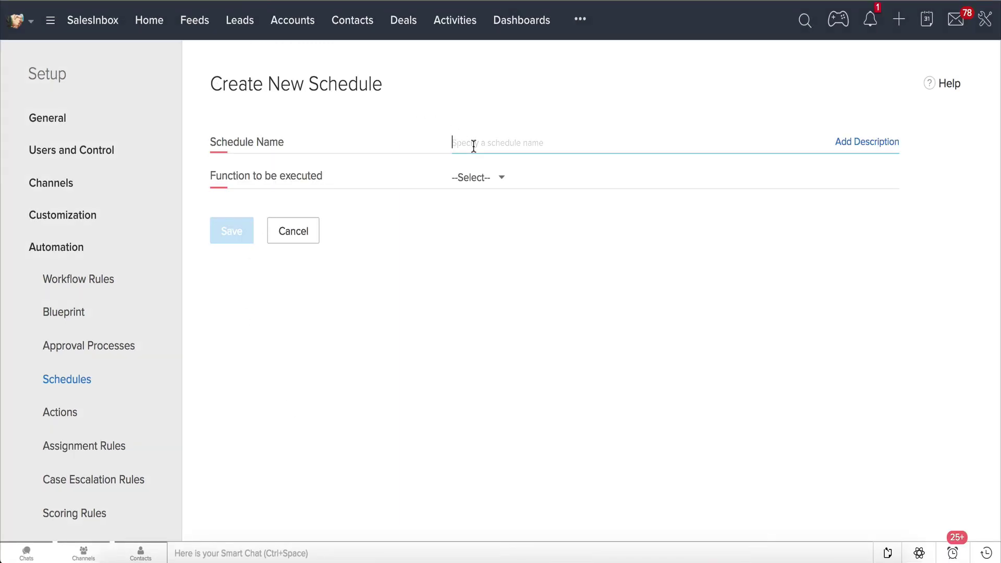
{"action": "type", "text": "Field update"}
{"action": "left_click", "coordinate": [473, 178]}
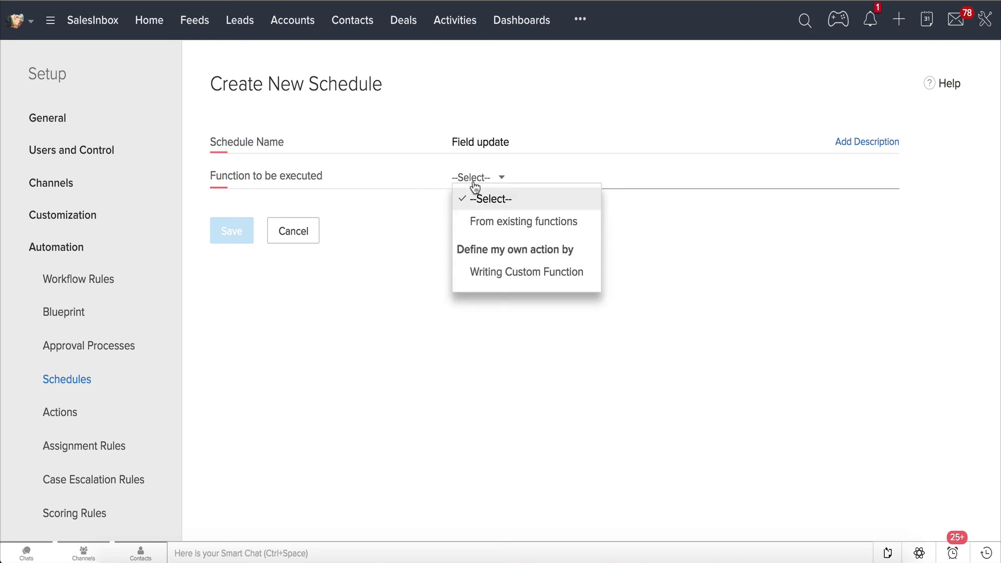
{"action": "left_click", "coordinate": [486, 221]}
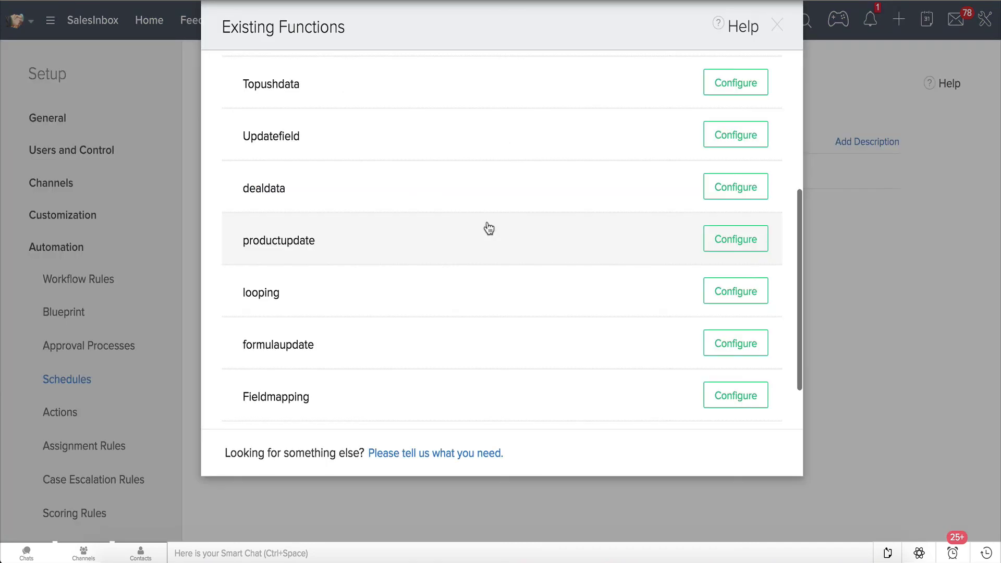
{"action": "left_click", "coordinate": [753, 136]}
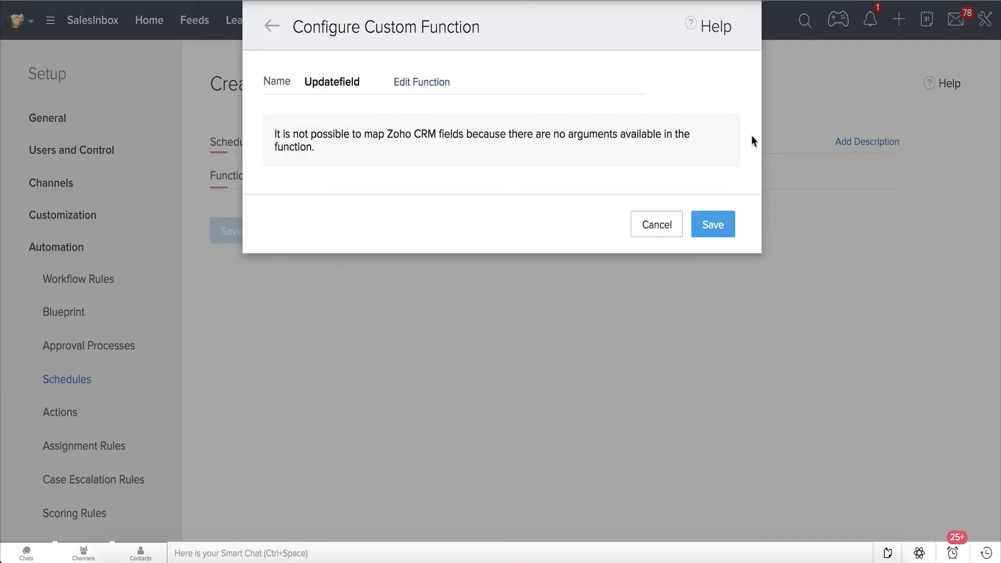
{"action": "left_click", "coordinate": [721, 227]}
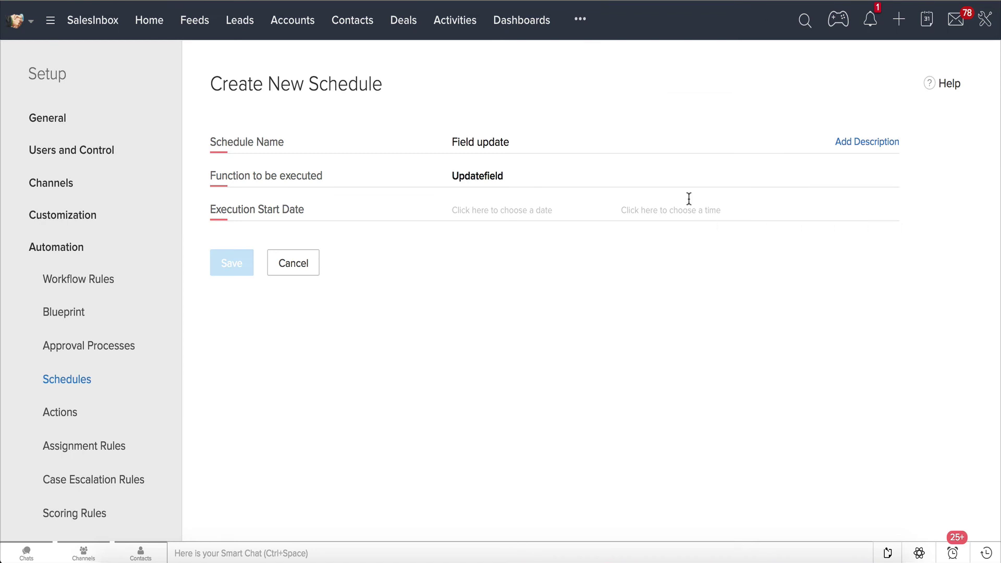
- Set the schedule to start on 25/10/2017 at 10:30
{"action": "left_click", "coordinate": [512, 209]}
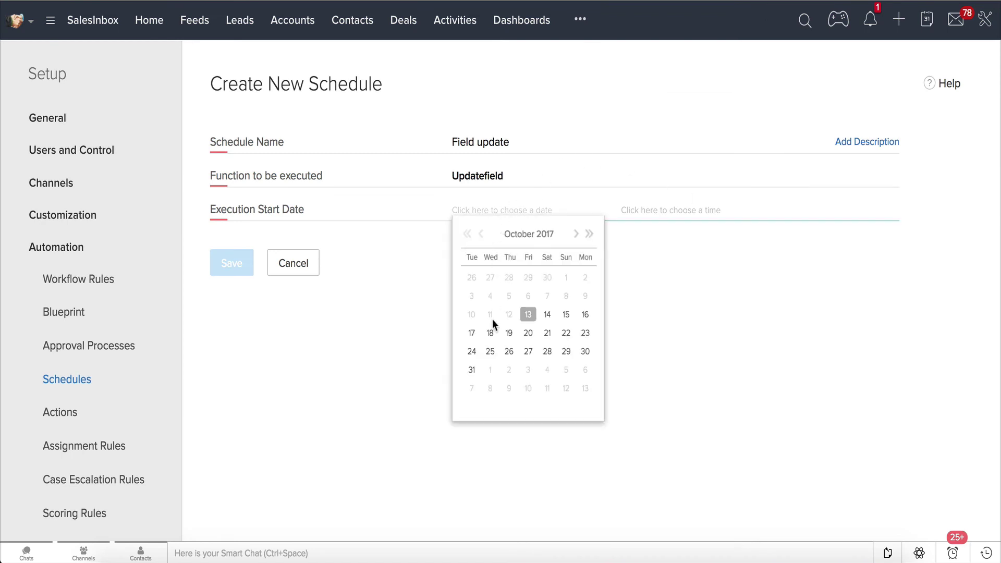
{"action": "left_click", "coordinate": [489, 353]}
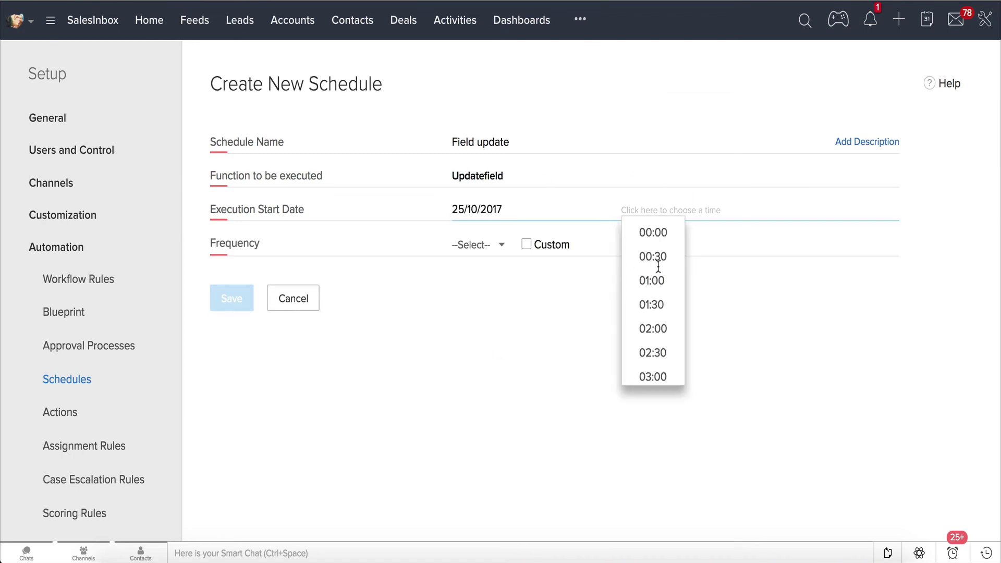
{"action": "scroll", "coordinate": [665, 296], "scroll_direction": "down", "scroll_amount": 3}
{"action": "scroll", "coordinate": [665, 296], "scroll_direction": "down", "scroll_amount": 3}
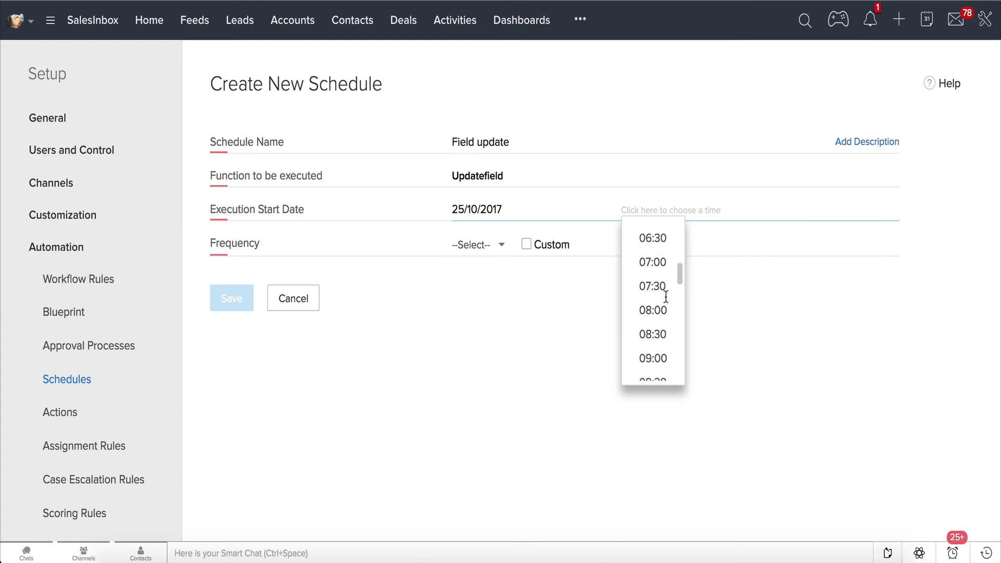
{"action": "scroll", "coordinate": [666, 297], "scroll_direction": "down", "scroll_amount": 2}
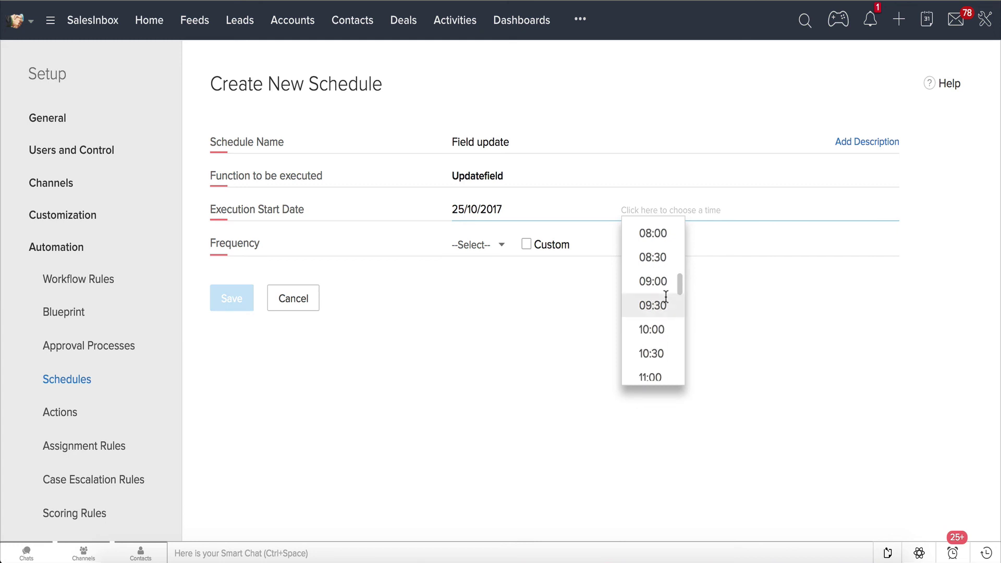
{"action": "left_click", "coordinate": [666, 352]}
- Make the schedule repeat weekly on Monday through Friday and save it
{"action": "left_click", "coordinate": [527, 245]}
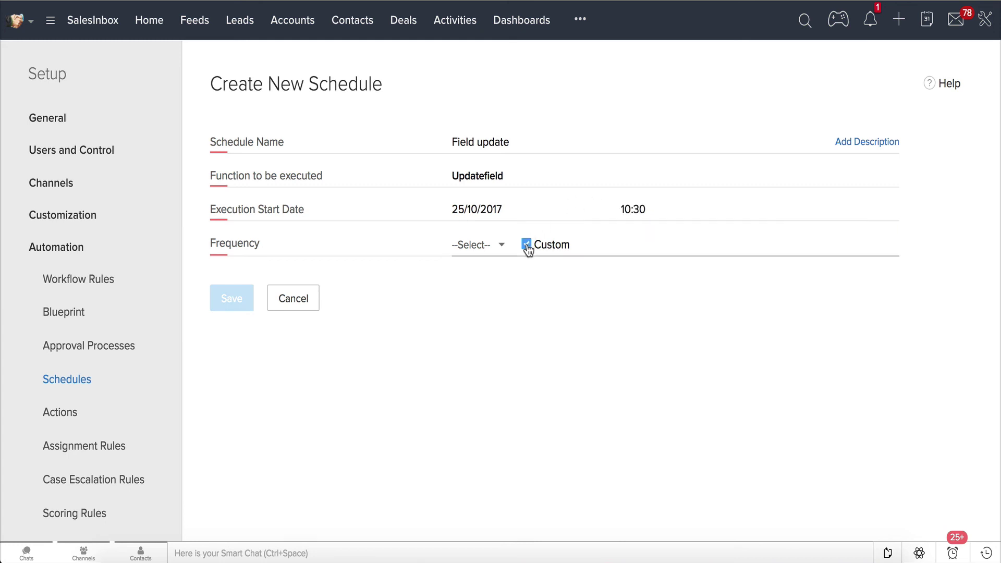
{"action": "left_click", "coordinate": [501, 250]}
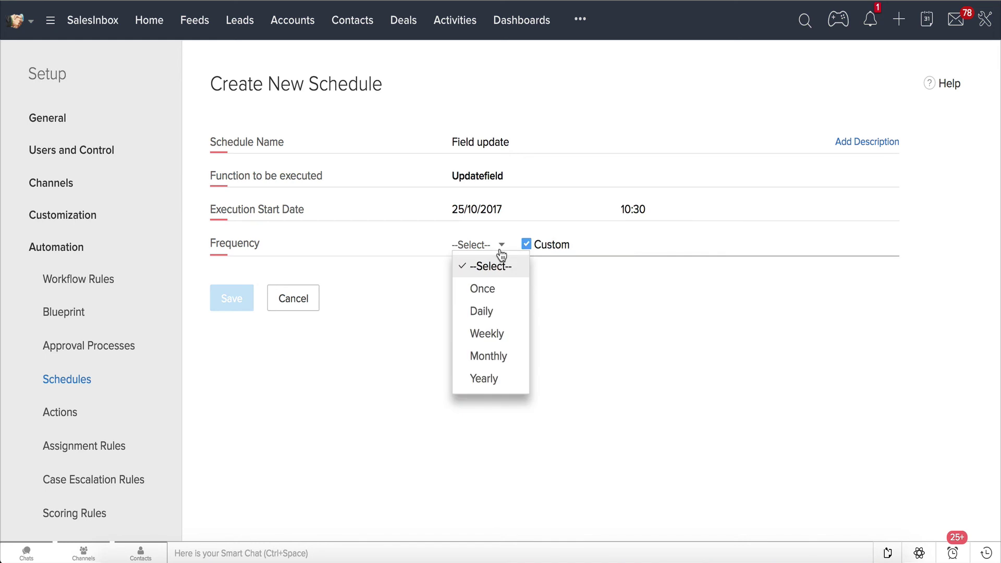
{"action": "left_click", "coordinate": [511, 334]}
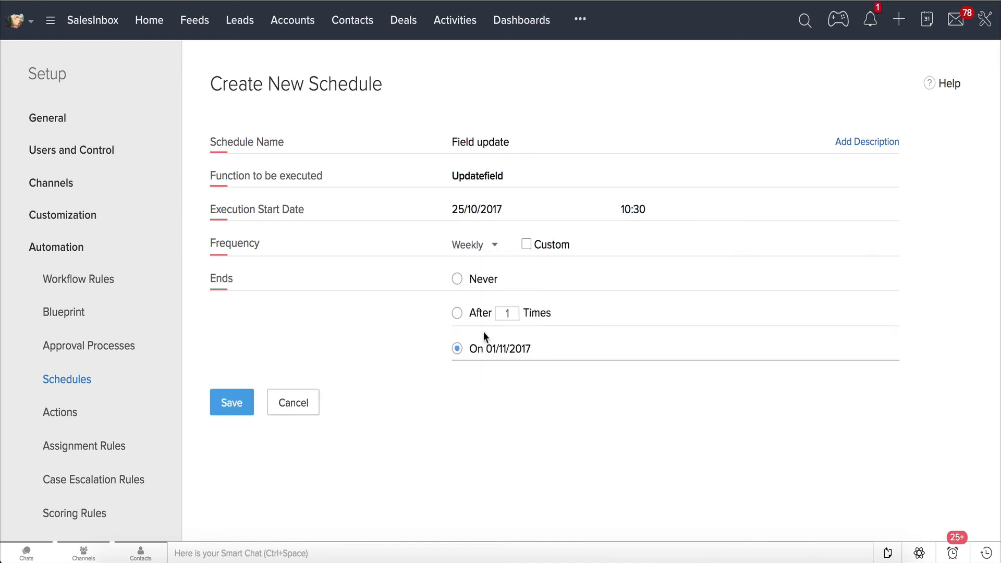
{"action": "left_click", "coordinate": [494, 245]}
{"action": "left_click", "coordinate": [528, 244]}
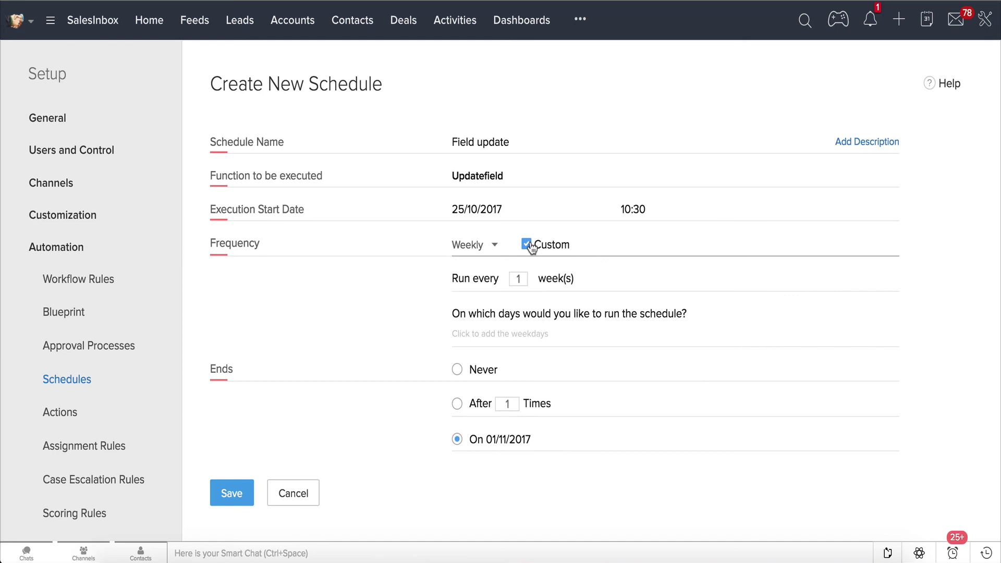
{"action": "left_click", "coordinate": [494, 333]}
{"action": "left_click", "coordinate": [467, 402]}
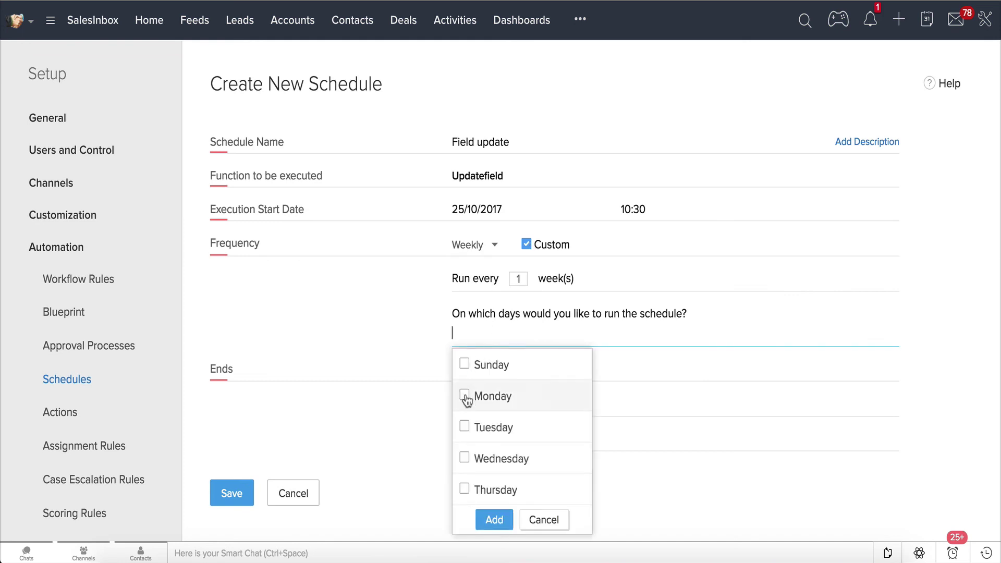
{"action": "left_click", "coordinate": [465, 434]}
{"action": "left_click", "coordinate": [465, 458]}
{"action": "left_click", "coordinate": [464, 489]}
{"action": "scroll", "coordinate": [464, 485], "scroll_direction": "down", "scroll_amount": 1}
{"action": "left_click", "coordinate": [464, 483]}
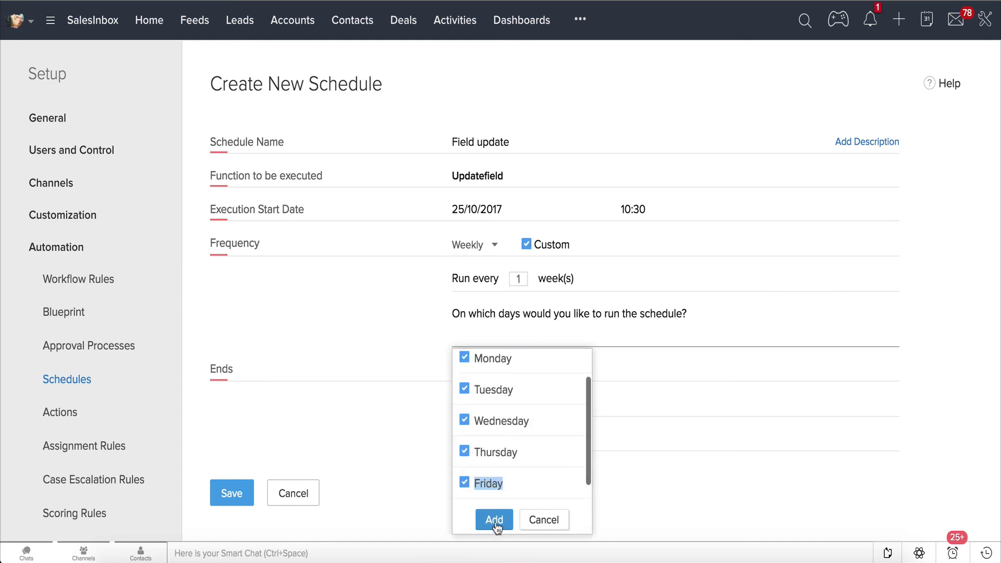
{"action": "left_click", "coordinate": [495, 521]}
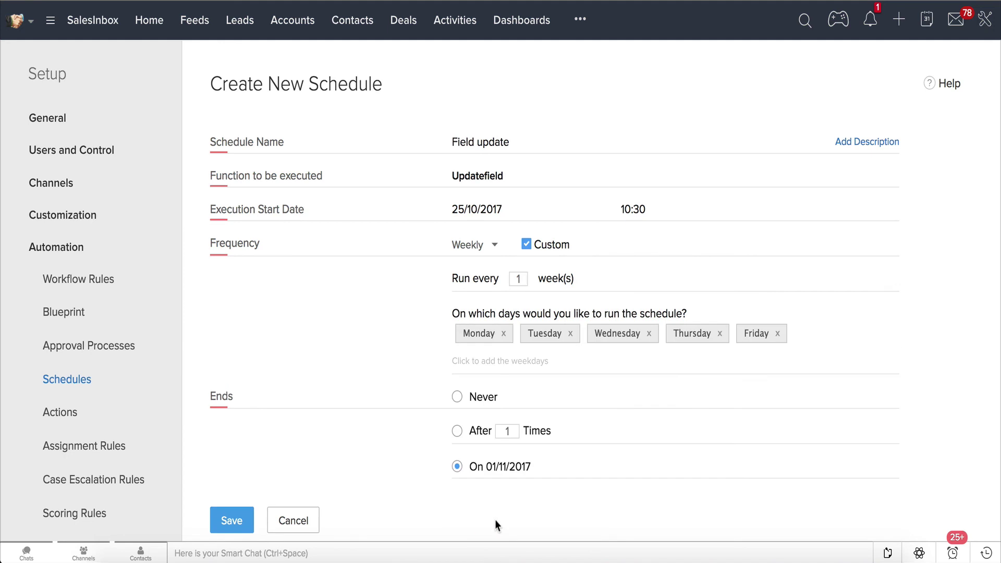
{"action": "left_click", "coordinate": [232, 520]}
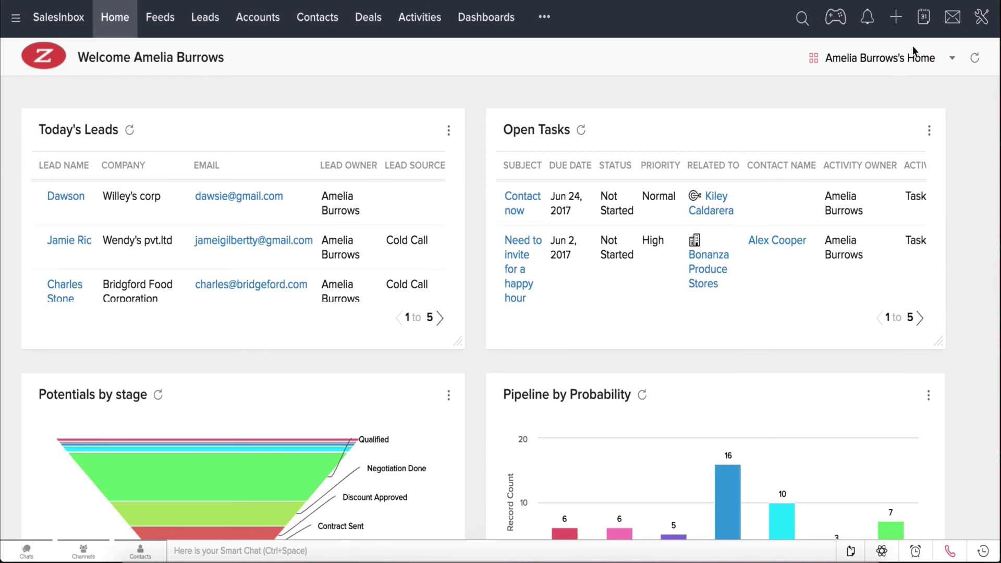
- Go to the Case Escalation Rules settings in CRM Setup
{"action": "left_click", "coordinate": [982, 18]}
{"action": "left_click", "coordinate": [897, 61]}
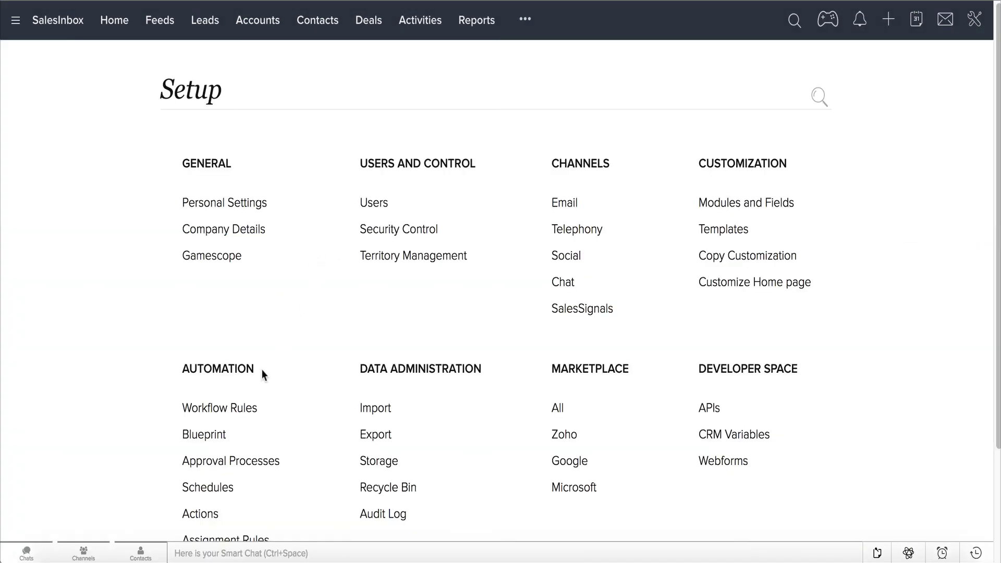
{"action": "scroll", "coordinate": [253, 373], "scroll_direction": "down", "scroll_amount": 2}
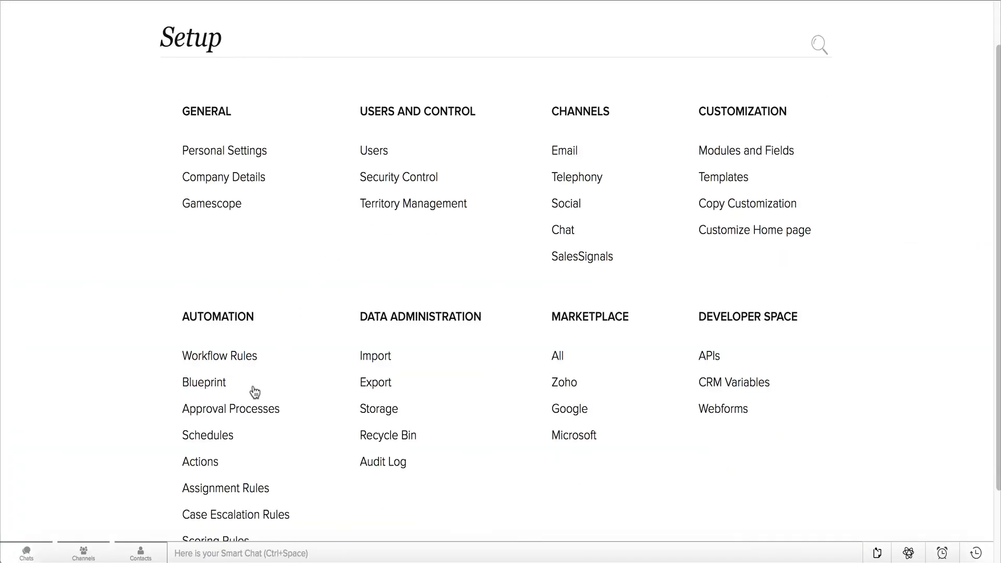
{"action": "scroll", "coordinate": [255, 389], "scroll_direction": "down", "scroll_amount": 3}
{"action": "left_click", "coordinate": [254, 446]}
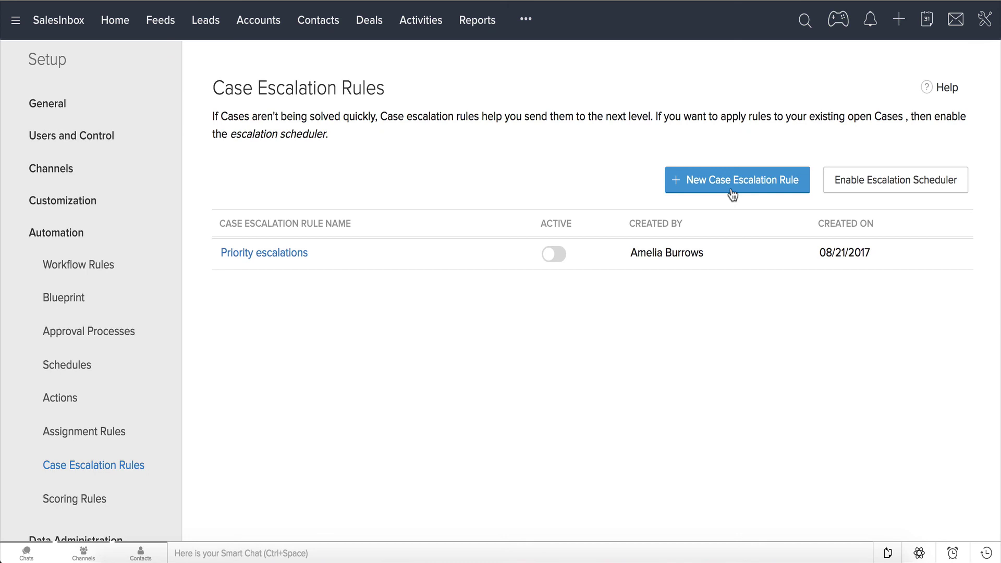
- Create a new active case escalation rule named 'Decision makers' and save it
{"action": "left_click", "coordinate": [733, 192]}
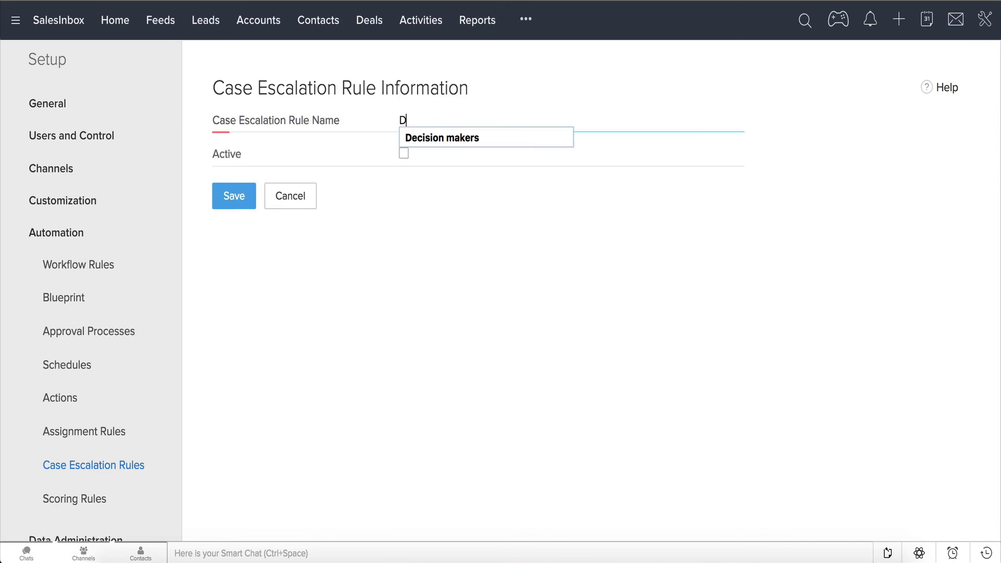
{"action": "type", "text": "Decision makers"}
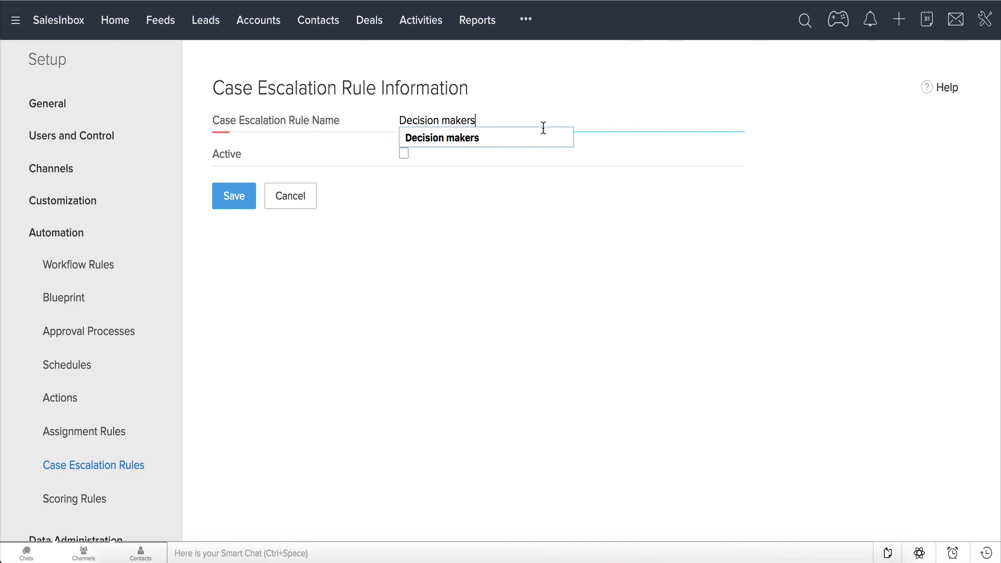
{"action": "left_click", "coordinate": [486, 138]}
{"action": "left_click", "coordinate": [404, 153]}
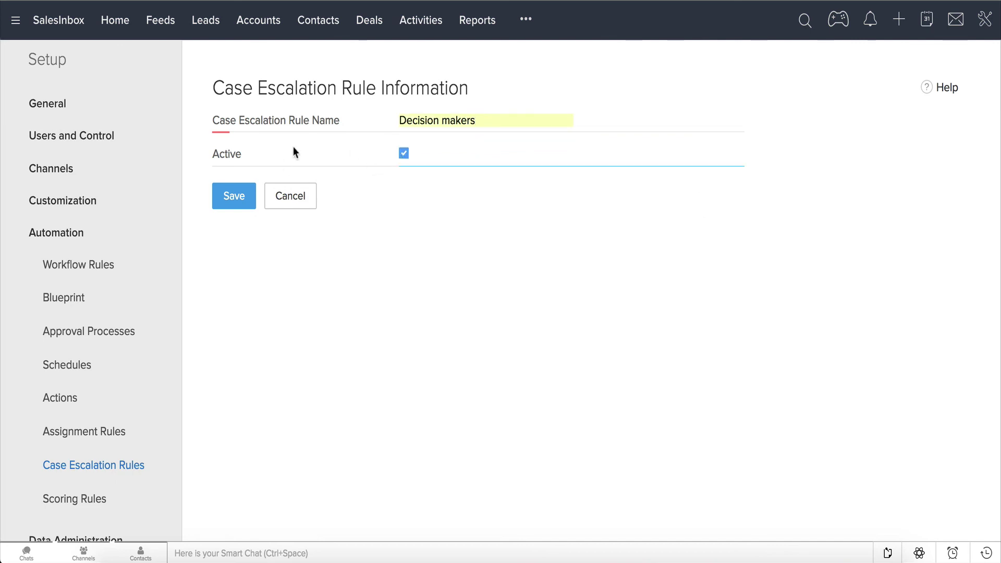
{"action": "left_click", "coordinate": [231, 203]}
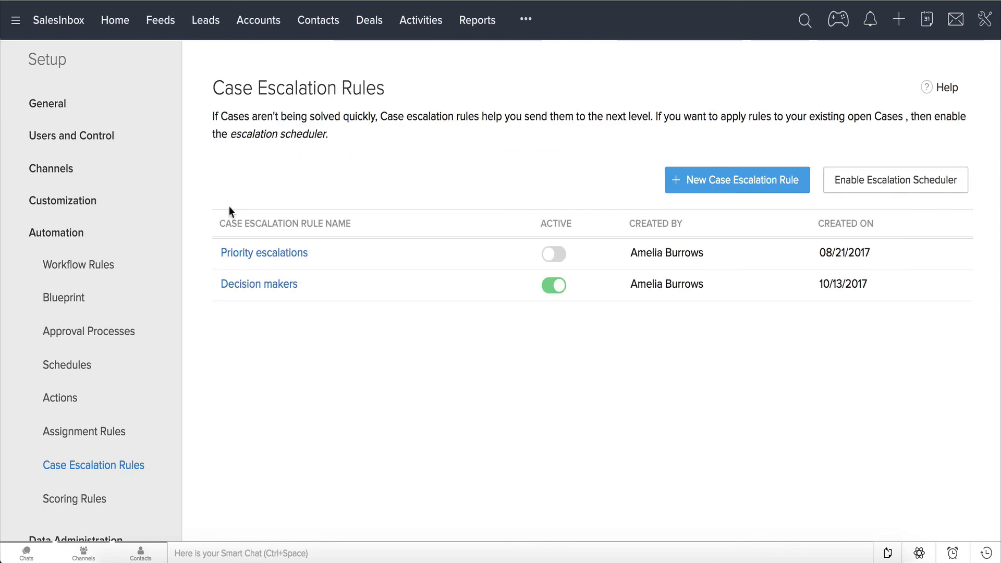
- In the Decision makers rule, start a new entry with criterion Priority is High
{"action": "left_click", "coordinate": [317, 288]}
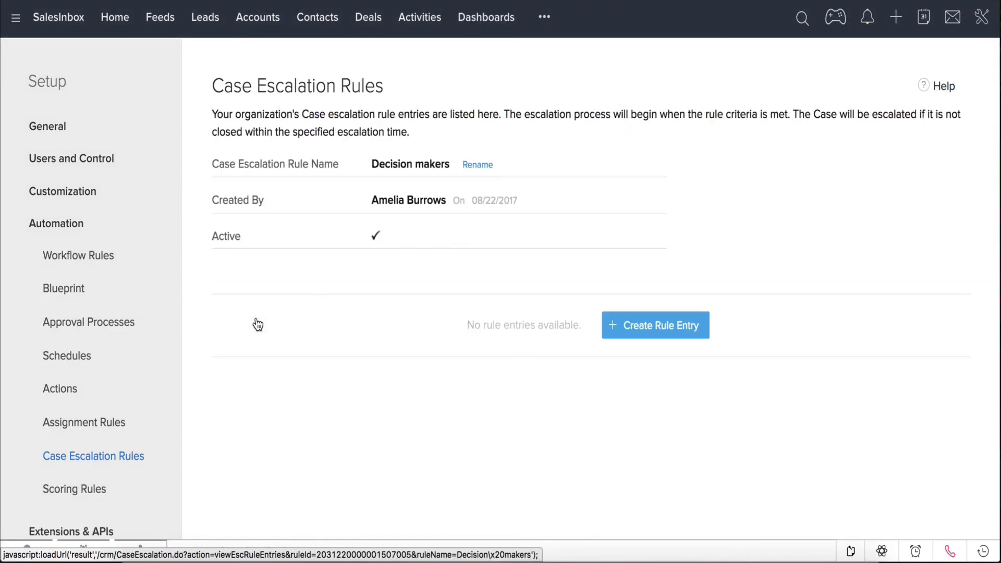
{"action": "left_click", "coordinate": [641, 338]}
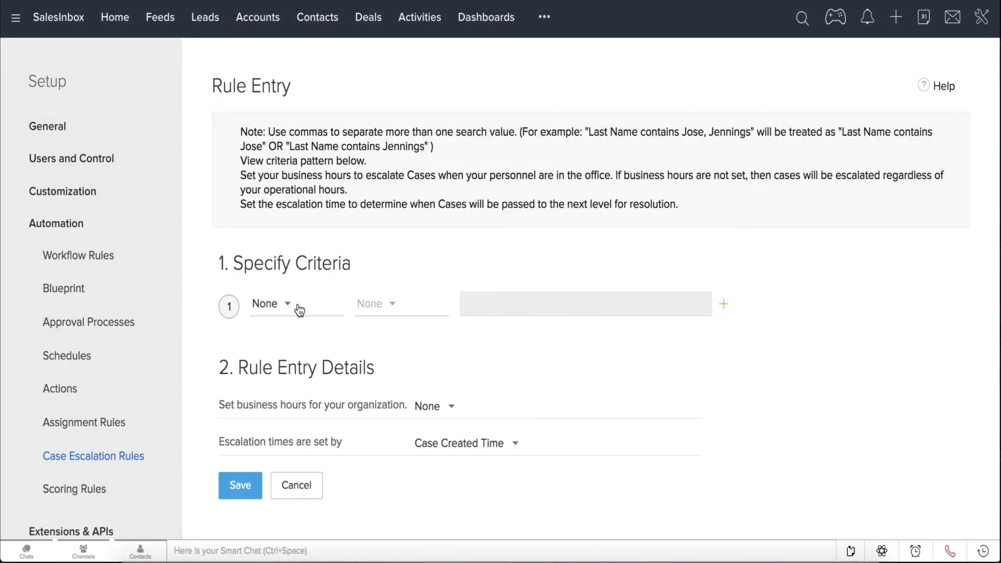
{"action": "left_click", "coordinate": [299, 310]}
{"action": "type", "text": "pri"}
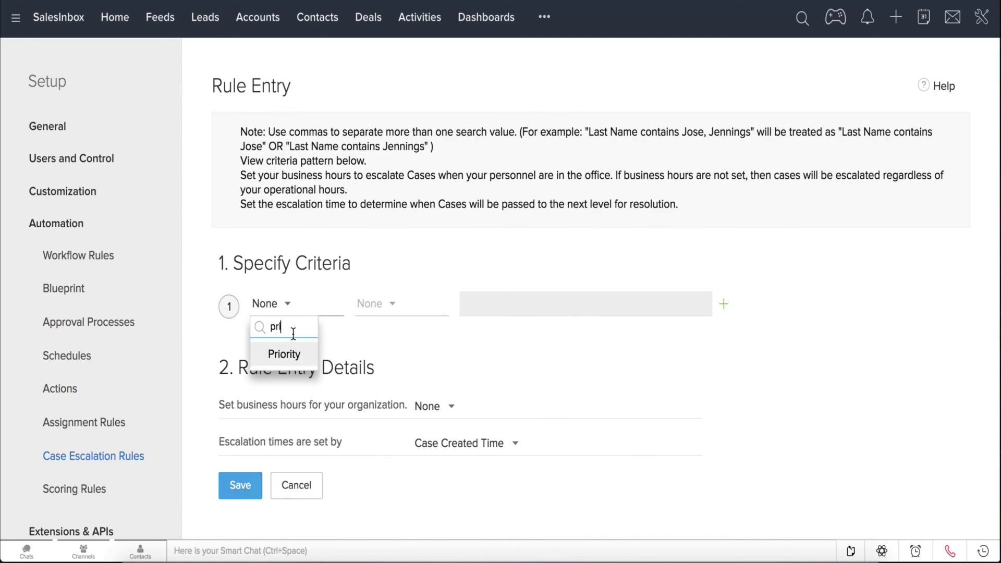
{"action": "left_click", "coordinate": [286, 355]}
{"action": "left_click", "coordinate": [376, 306]}
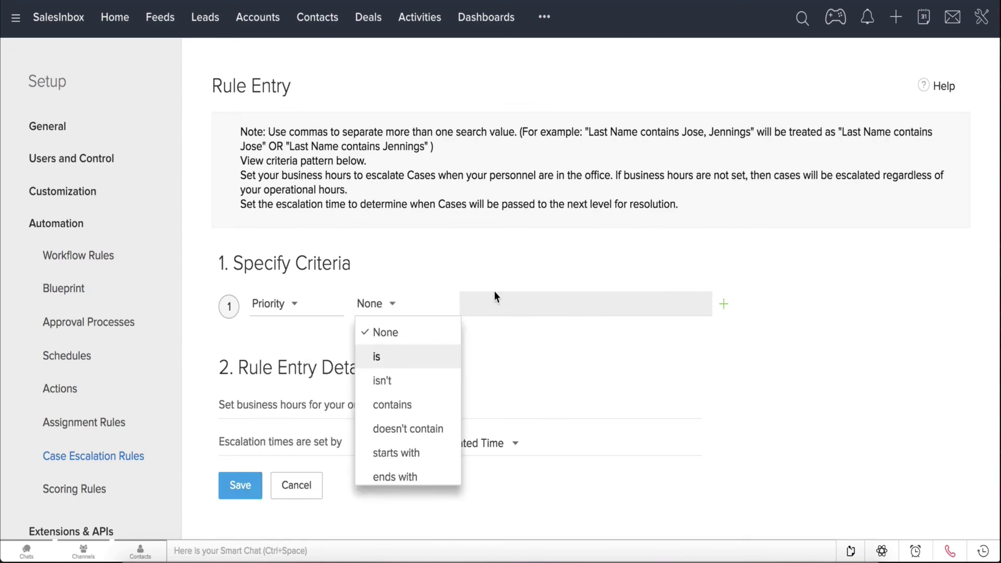
{"action": "left_click", "coordinate": [498, 305]}
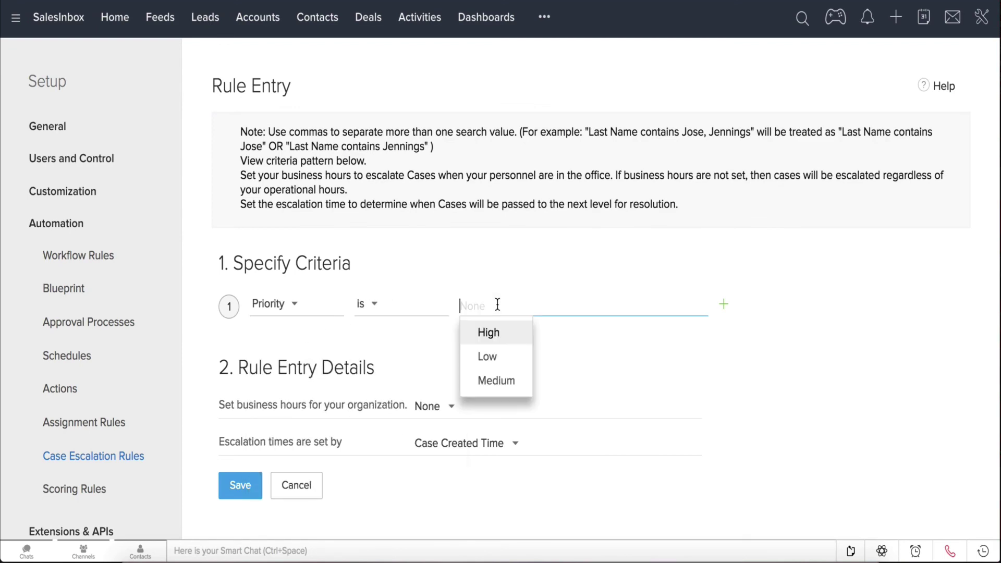
{"action": "left_click", "coordinate": [498, 334]}
- Use America business hours, base escalation on Case Modified Time, and save the entry
{"action": "left_click", "coordinate": [447, 412]}
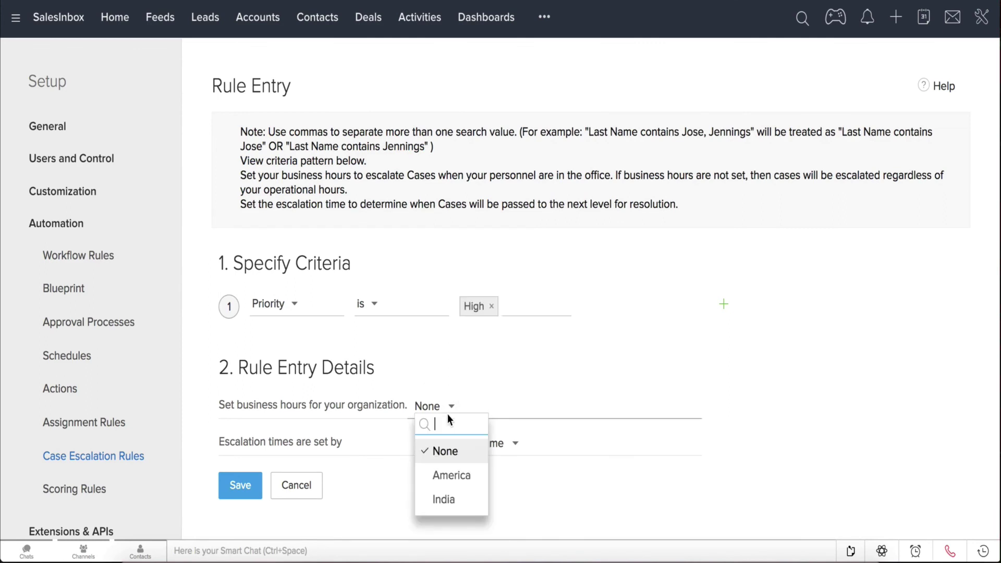
{"action": "left_click", "coordinate": [447, 470]}
{"action": "left_click", "coordinate": [485, 444]}
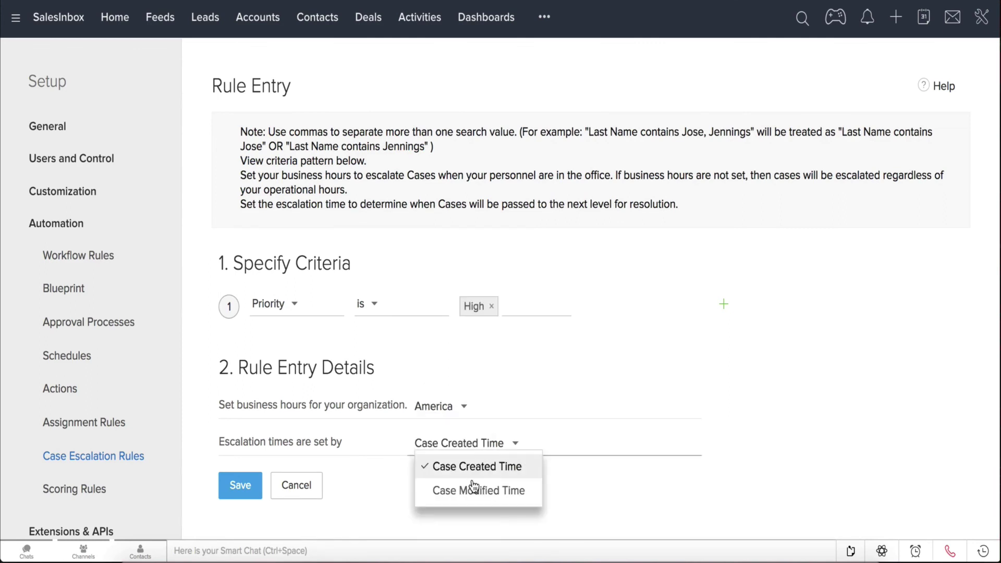
{"action": "left_click", "coordinate": [473, 489]}
{"action": "left_click", "coordinate": [240, 498]}
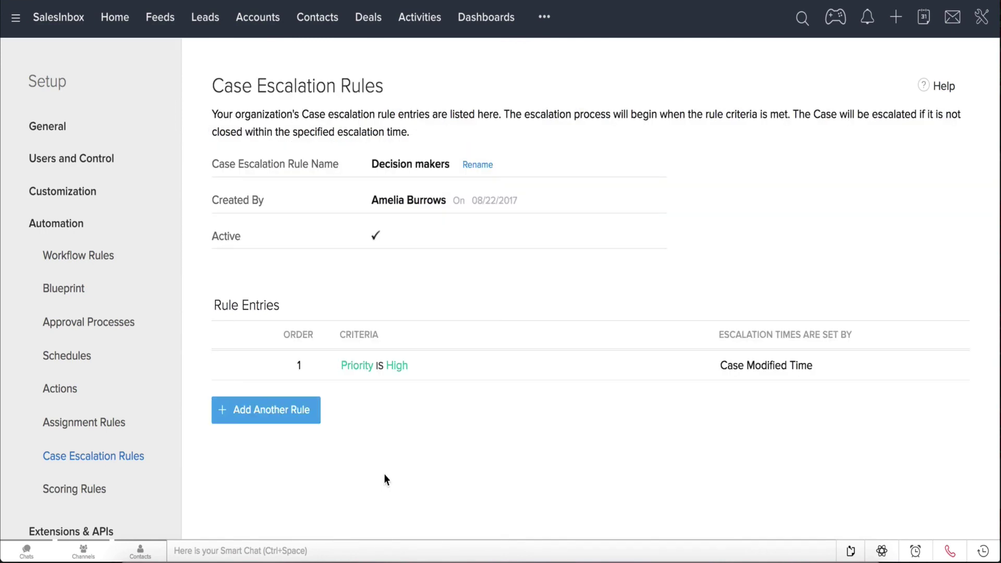
- Add an escalation action to the Priority is High entry: after 1 Hour(s), escalate to a chosen user
{"action": "left_click", "coordinate": [357, 367]}
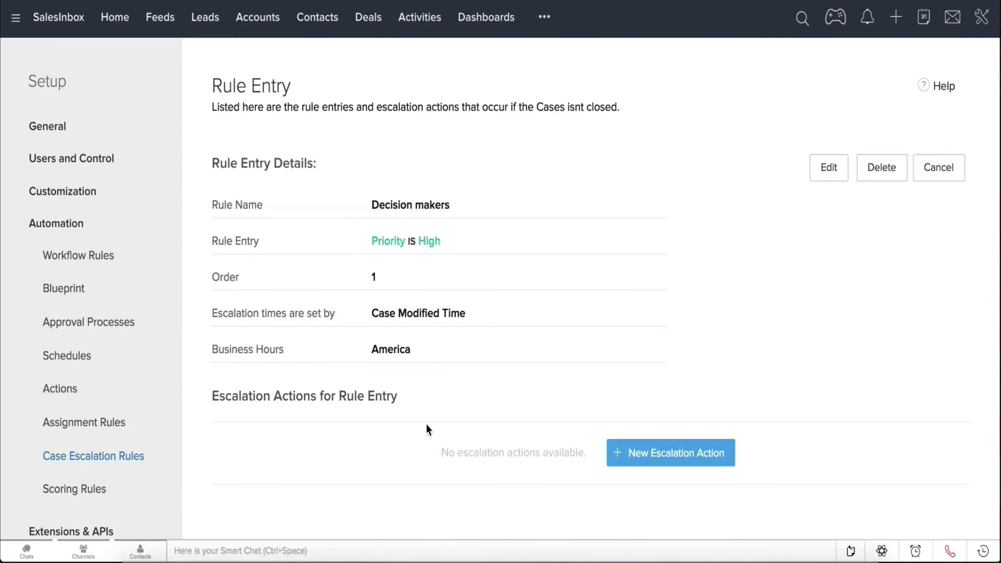
{"action": "left_click", "coordinate": [644, 461]}
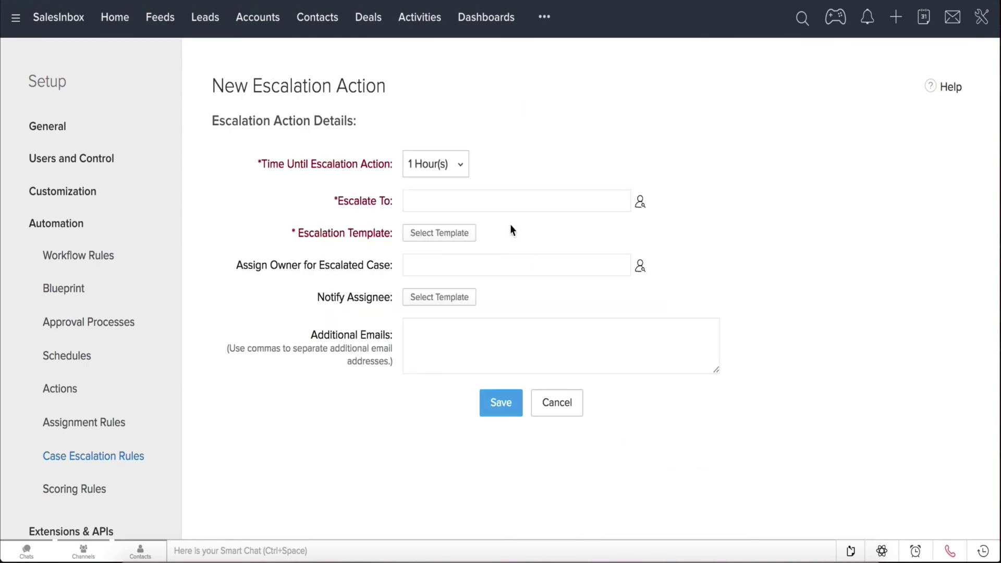
{"action": "left_click", "coordinate": [449, 167]}
{"action": "left_click", "coordinate": [464, 215]}
{"action": "left_click", "coordinate": [641, 207]}
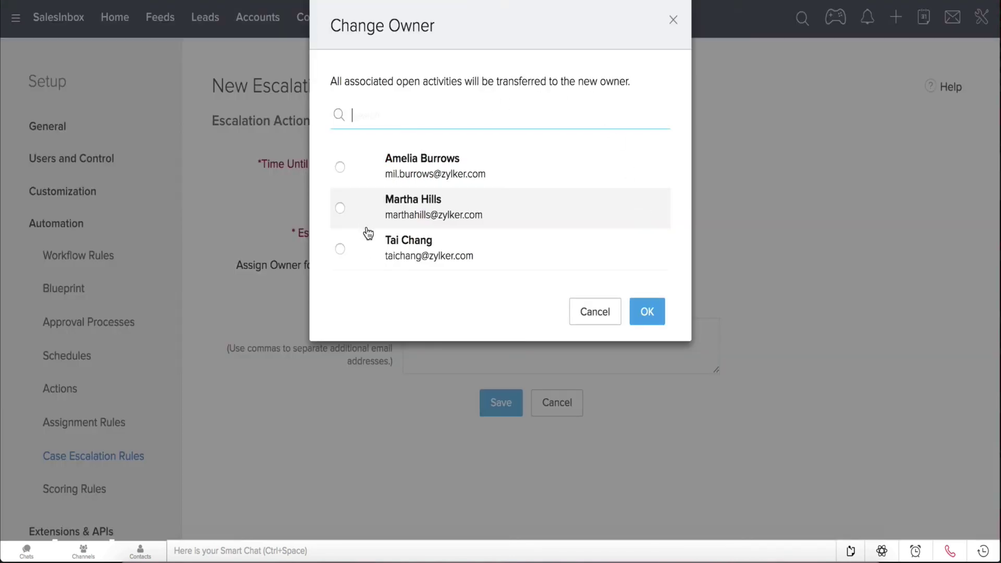
{"action": "left_click", "coordinate": [542, 209]}
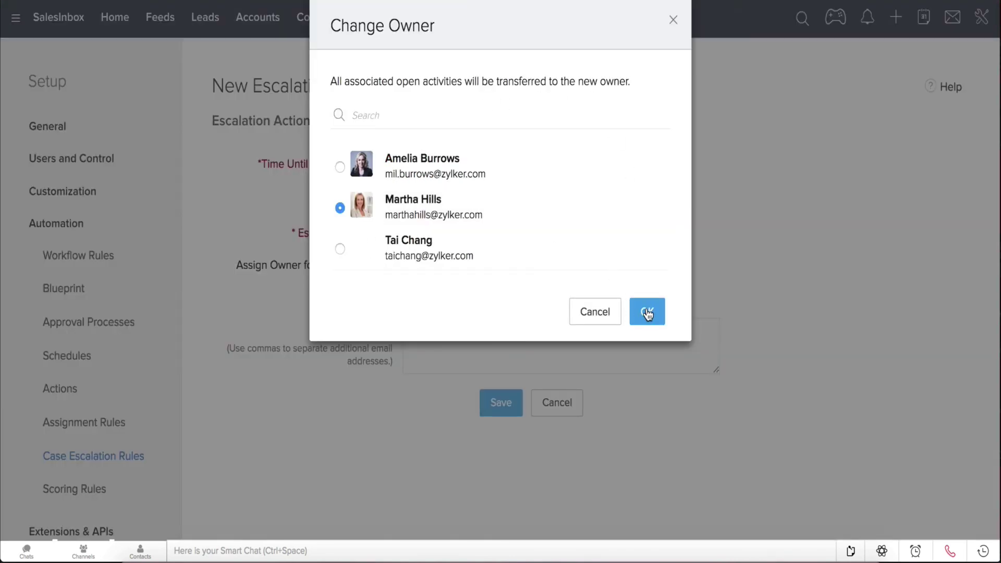
{"action": "left_click", "coordinate": [645, 311]}
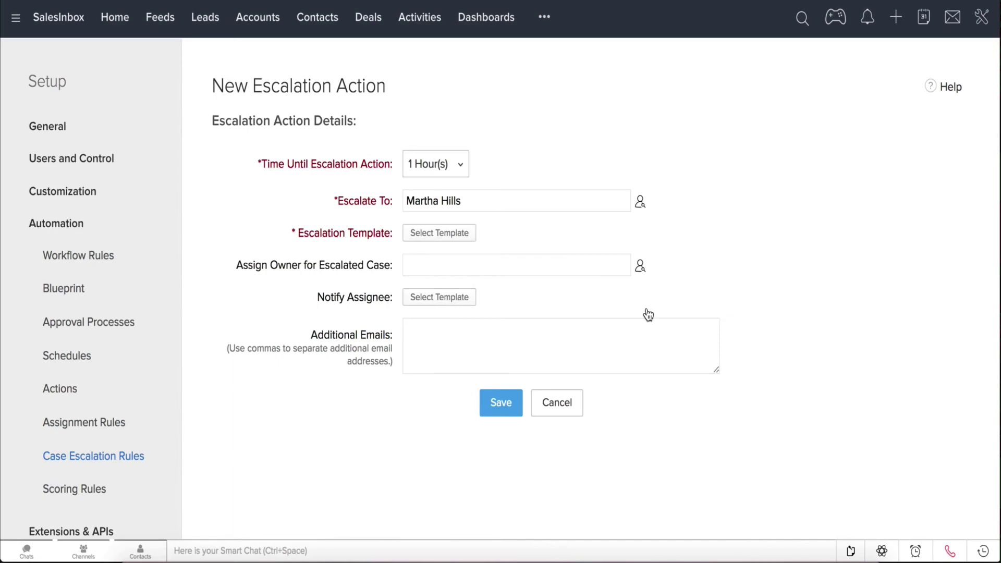
- Use the Case Created template, assign a new case owner, add an extra notification e-mail, and save
{"action": "left_click", "coordinate": [452, 240]}
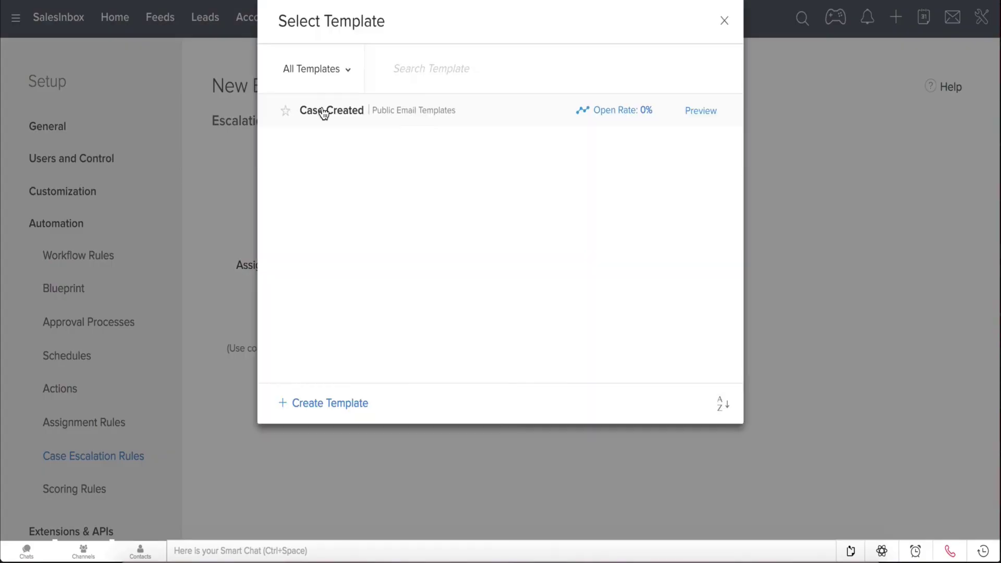
{"action": "left_click", "coordinate": [321, 111]}
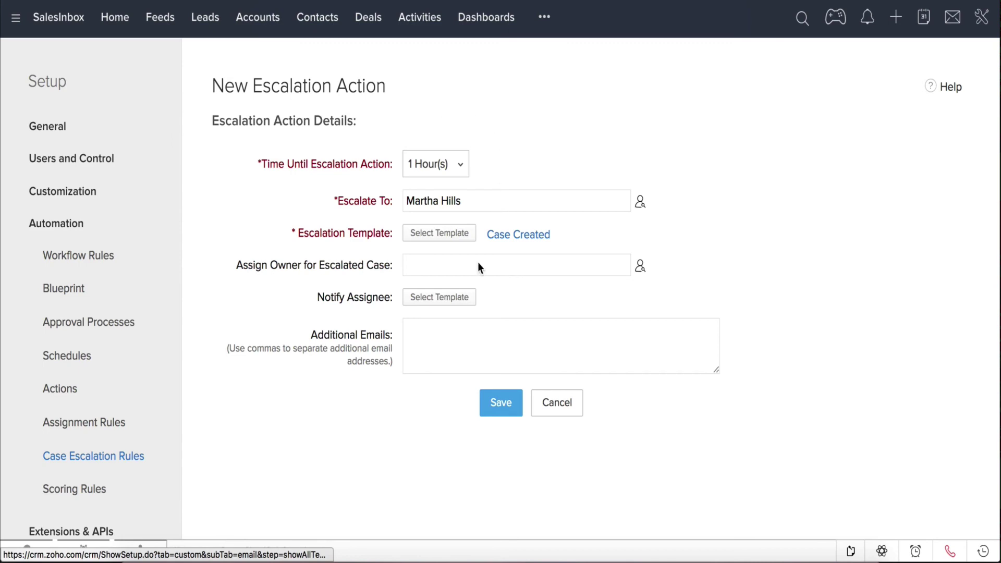
{"action": "left_click", "coordinate": [641, 268]}
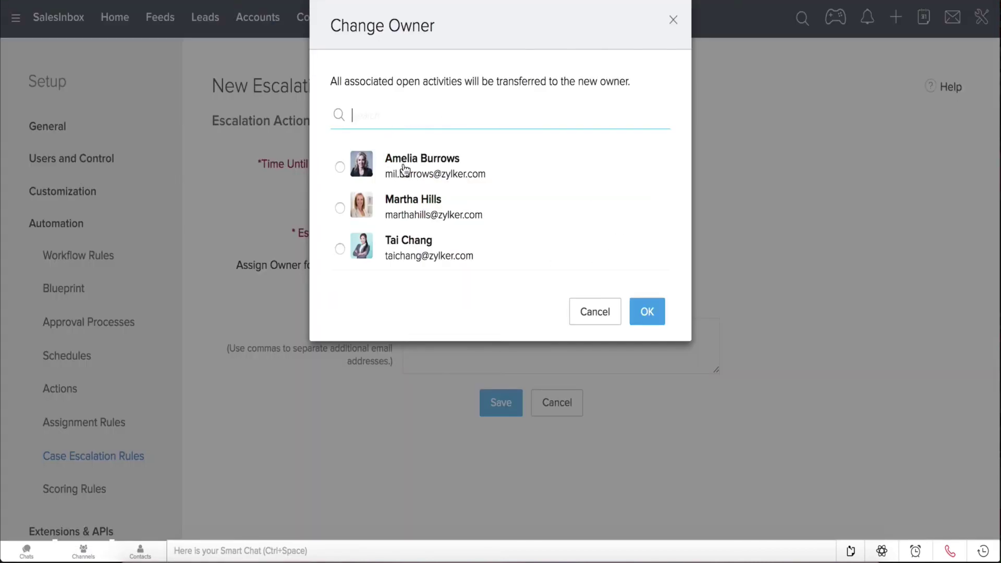
{"action": "left_click", "coordinate": [405, 171]}
{"action": "left_click", "coordinate": [651, 313]}
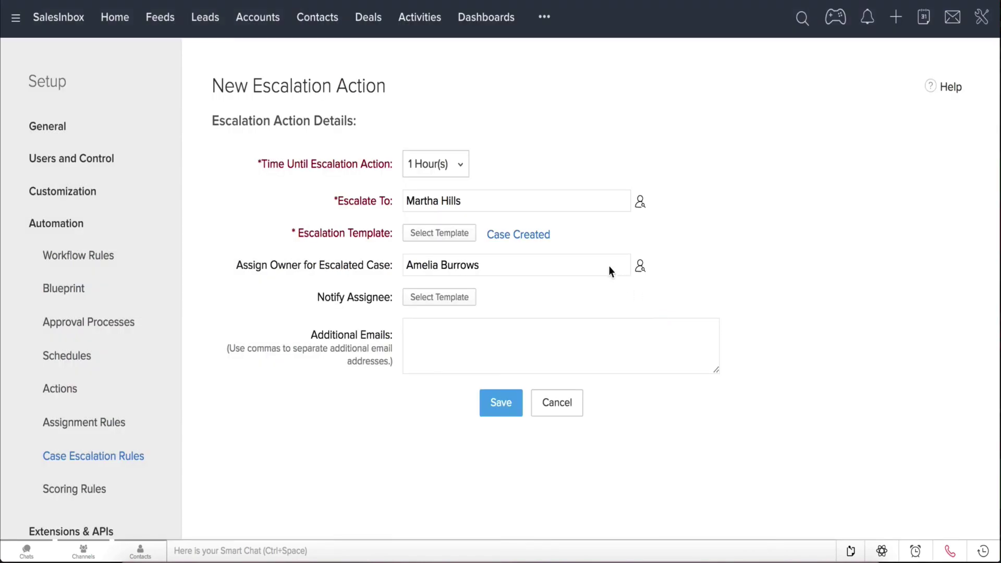
{"action": "left_click", "coordinate": [440, 332]}
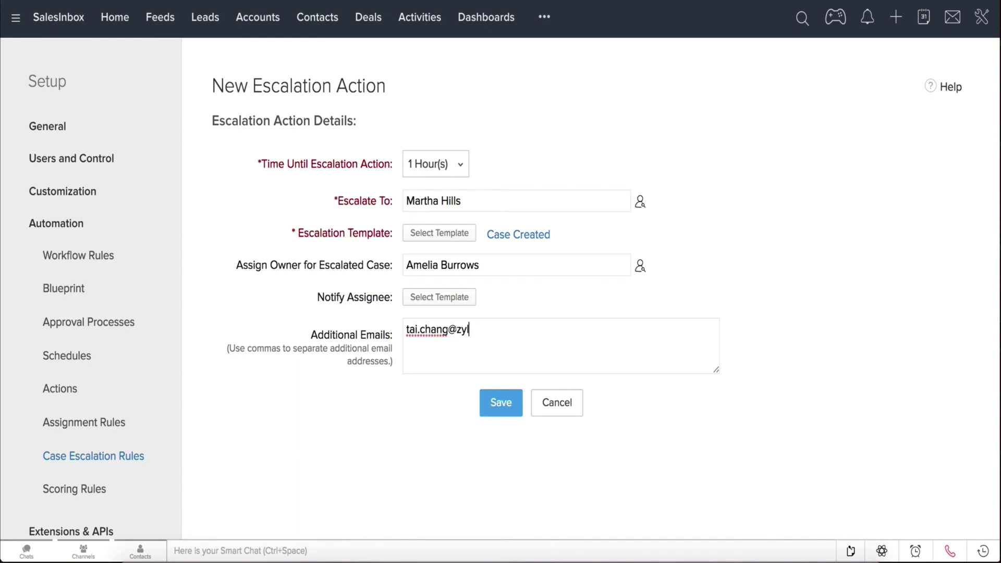
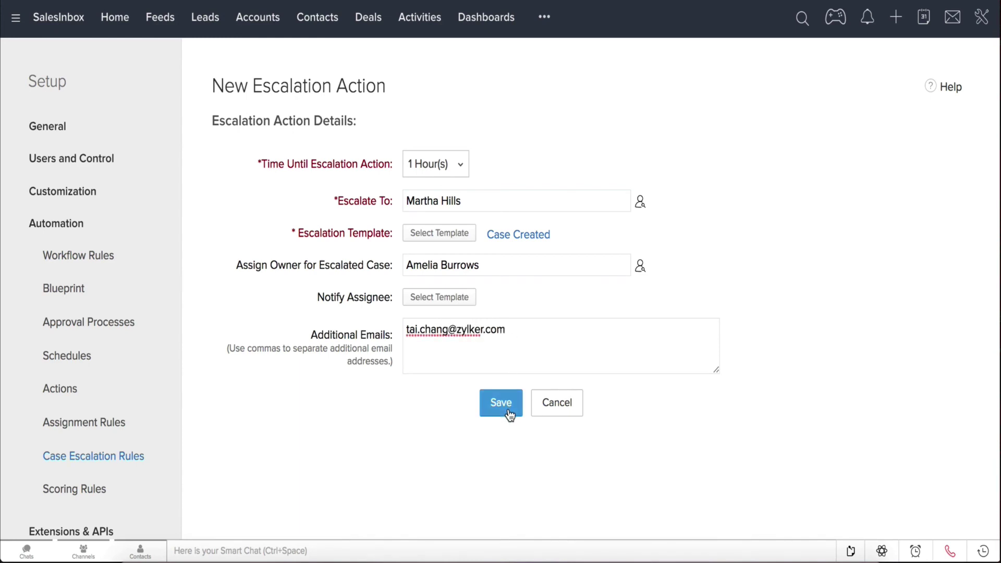
{"action": "left_click", "coordinate": [501, 403]}
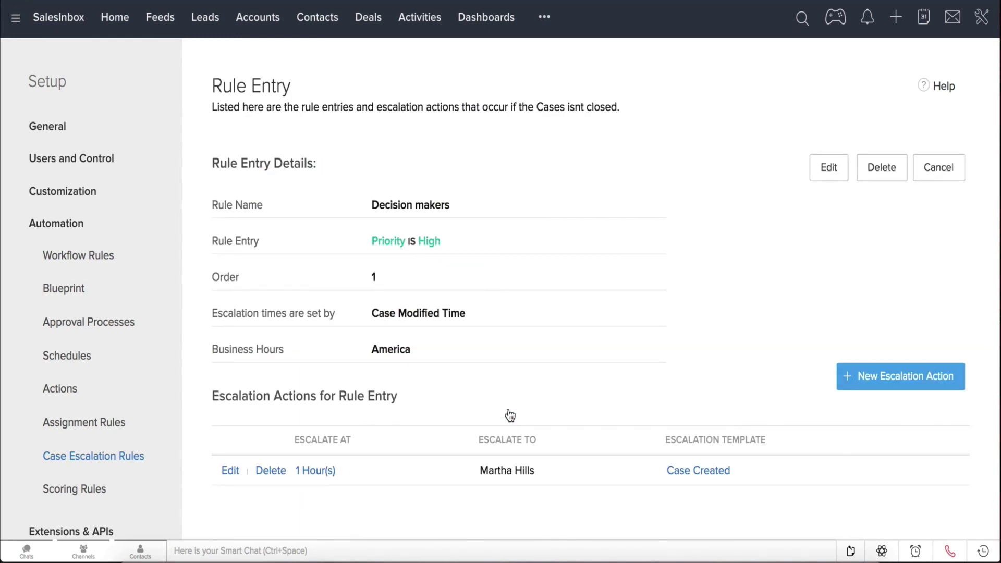